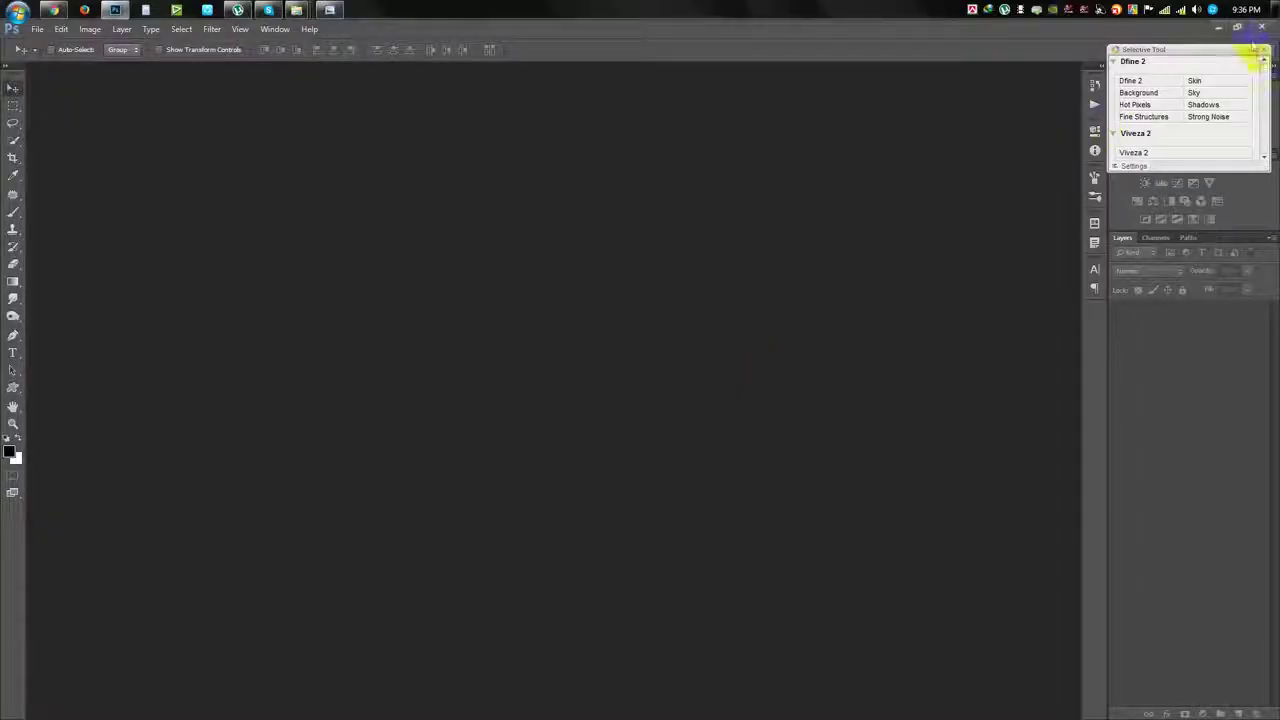
Step: Create a blank 27 × 41 inch portrait document, then gather the source photos on the desktop
{"action": "left_click", "coordinate": [37, 28]}
{"action": "double_click", "coordinate": [580, 250]}
{"action": "double_click", "coordinate": [588, 270]}
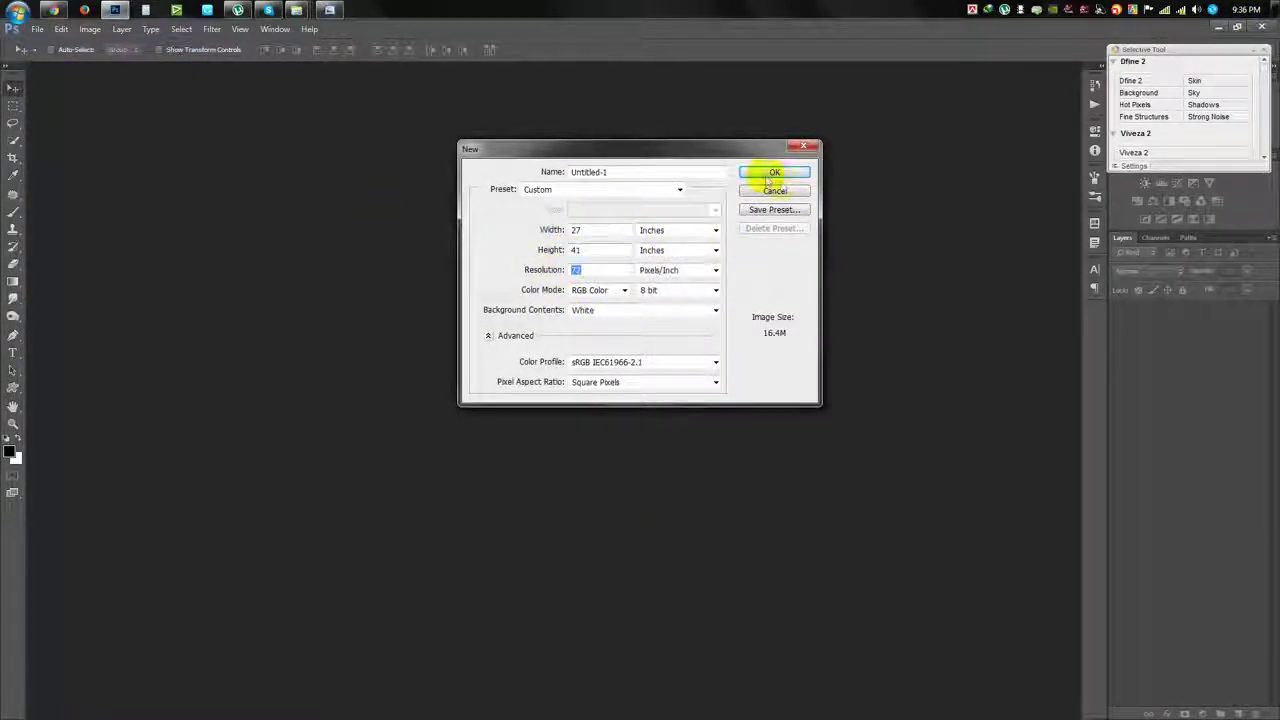
{"action": "left_click", "coordinate": [774, 172]}
{"action": "left_click", "coordinate": [1218, 28]}
{"action": "mouse_move", "coordinate": [41, 75]}
{"action": "left_mouse_down"}
{"action": "mouse_move", "coordinate": [117, 12]}
{"action": "mouse_move", "coordinate": [846, 106]}
{"action": "left_mouse_up"}
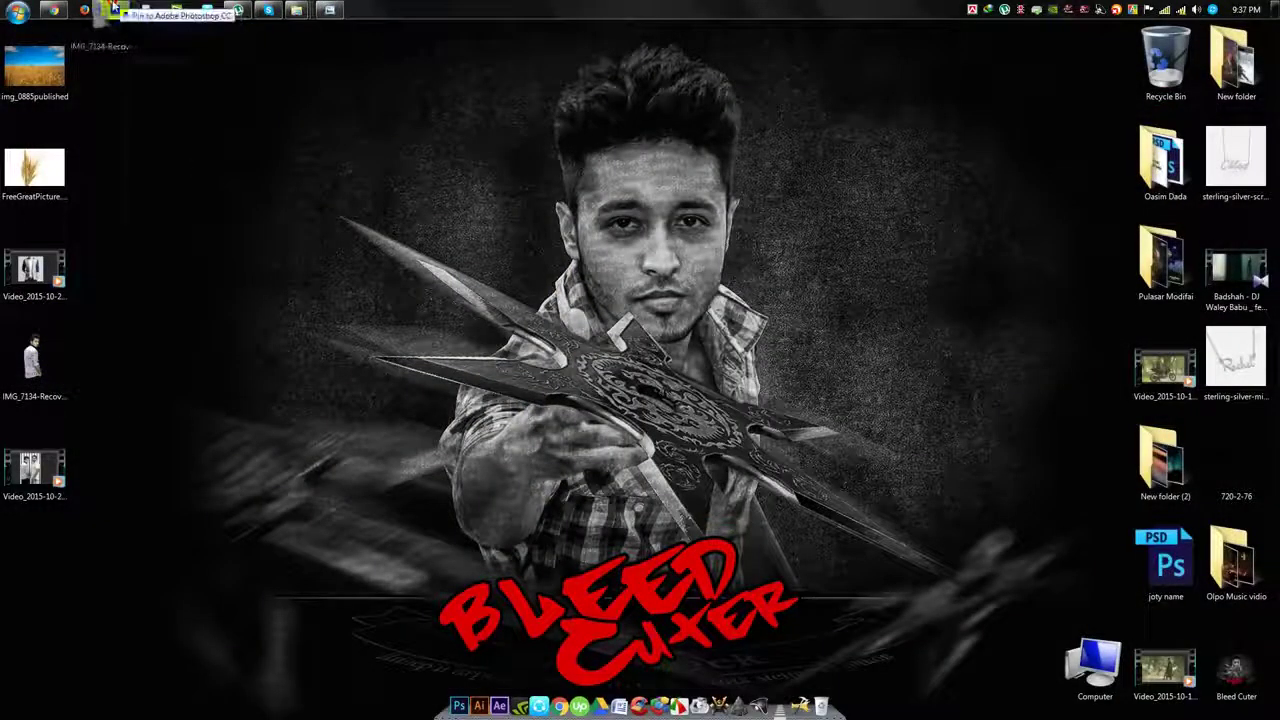
Step: Open the wheat-field and man cutout photos in Photoshop and bring the wheat-field photo forward
{"action": "left_click_drag", "start_coordinate": [130, 251], "coordinate": [571, 86]}
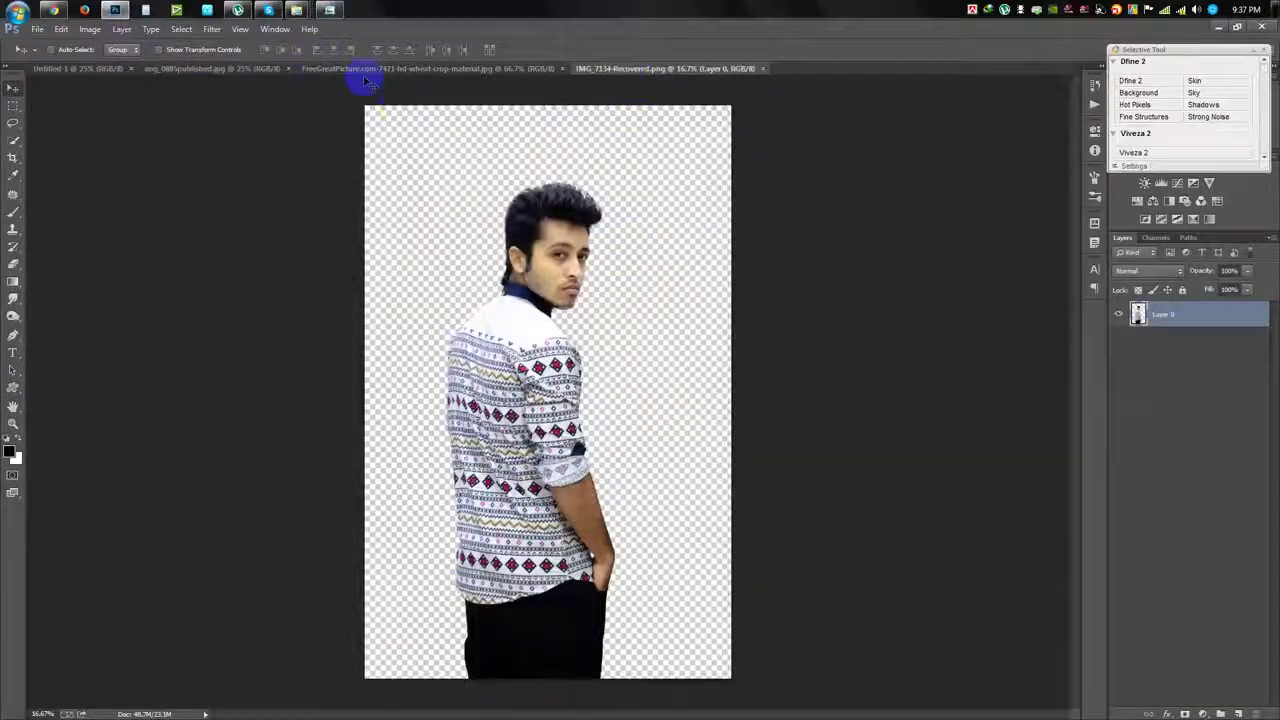
{"action": "left_click", "coordinate": [215, 68]}
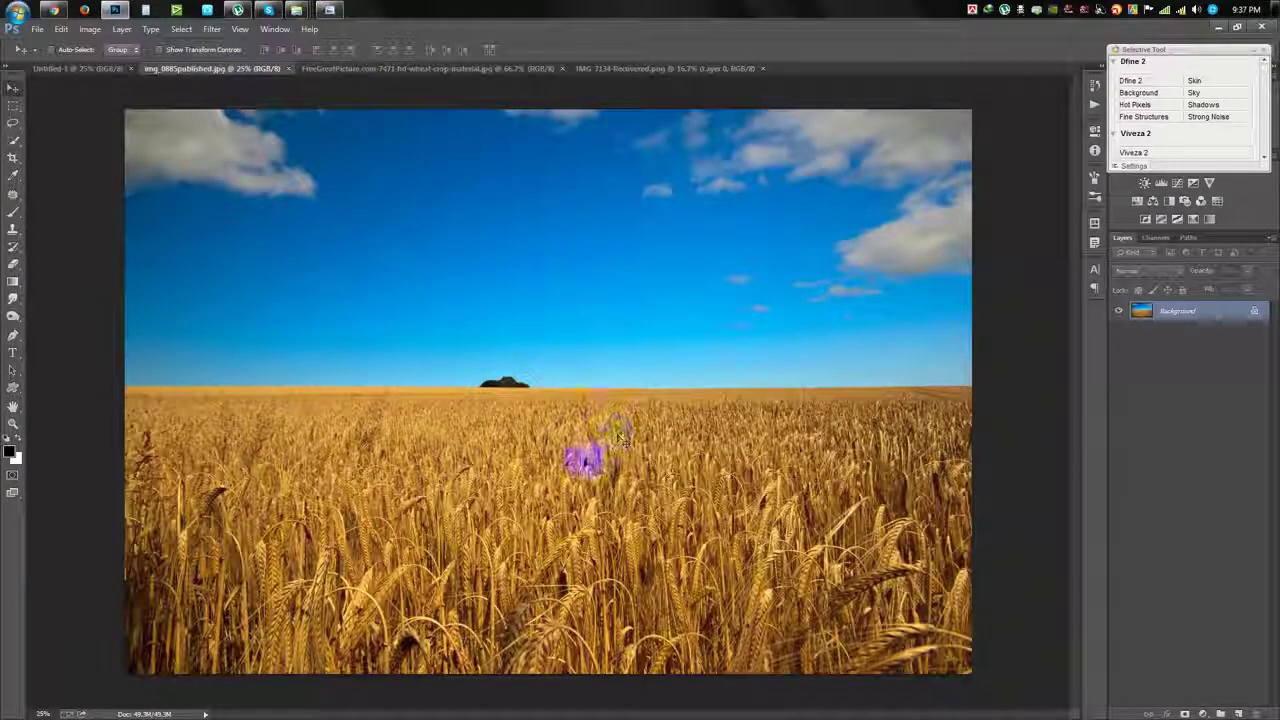
{"action": "mouse_move", "coordinate": [134, 143]}
{"action": "left_mouse_down"}
{"action": "mouse_move", "coordinate": [112, 105]}
{"action": "mouse_move", "coordinate": [343, 263]}
{"action": "left_mouse_up"}
{"action": "left_click", "coordinate": [643, 288]}
Step: Quick-select the wheat field below the blue sky
{"action": "left_click", "coordinate": [13, 140]}
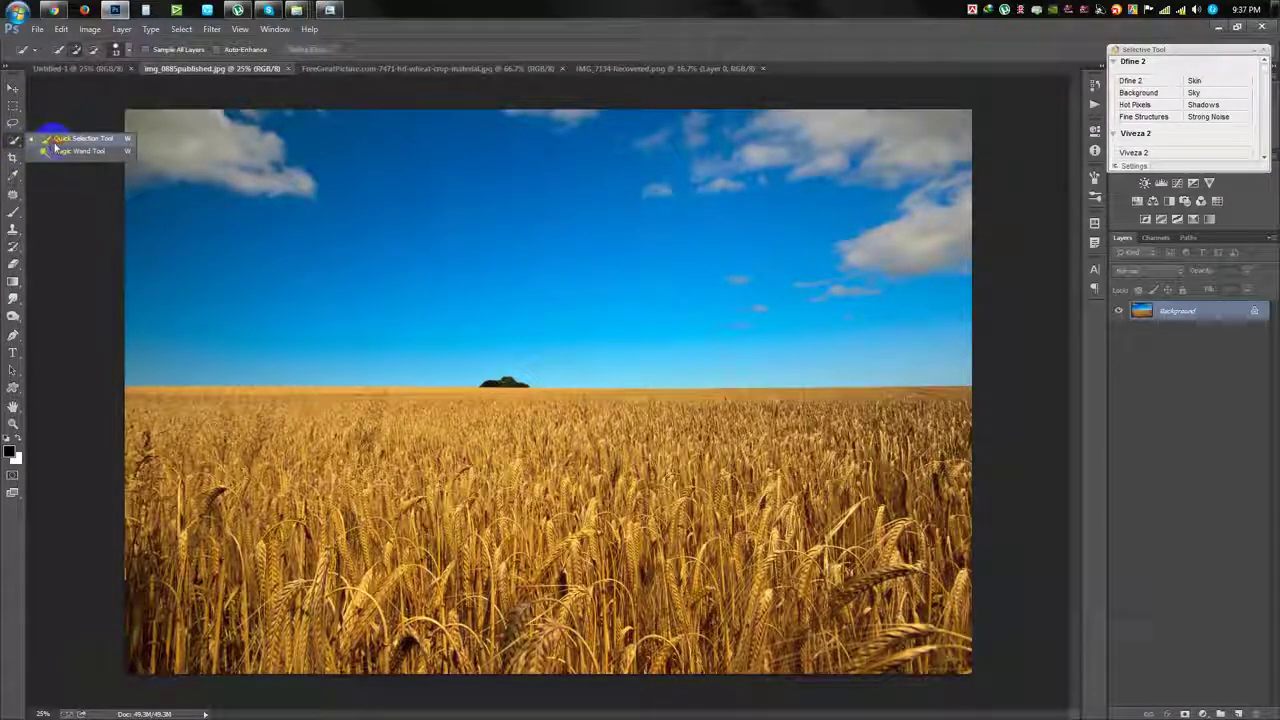
{"action": "left_click", "coordinate": [55, 143]}
{"action": "left_click_drag", "start_coordinate": [151, 523], "coordinate": [321, 490]}
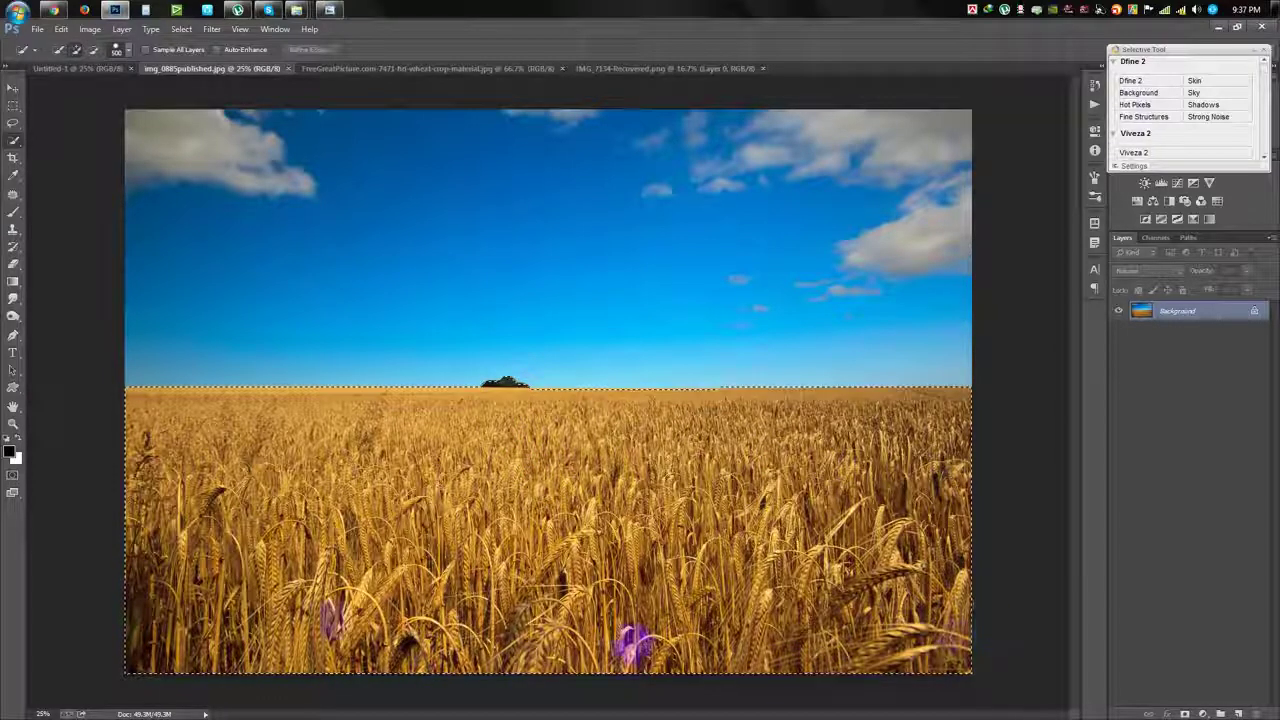
{"action": "scroll", "coordinate": [470, 430], "scroll_direction": "up", "scroll_amount": 3}
{"action": "scroll", "coordinate": [463, 440], "scroll_direction": "down", "scroll_amount": 3}
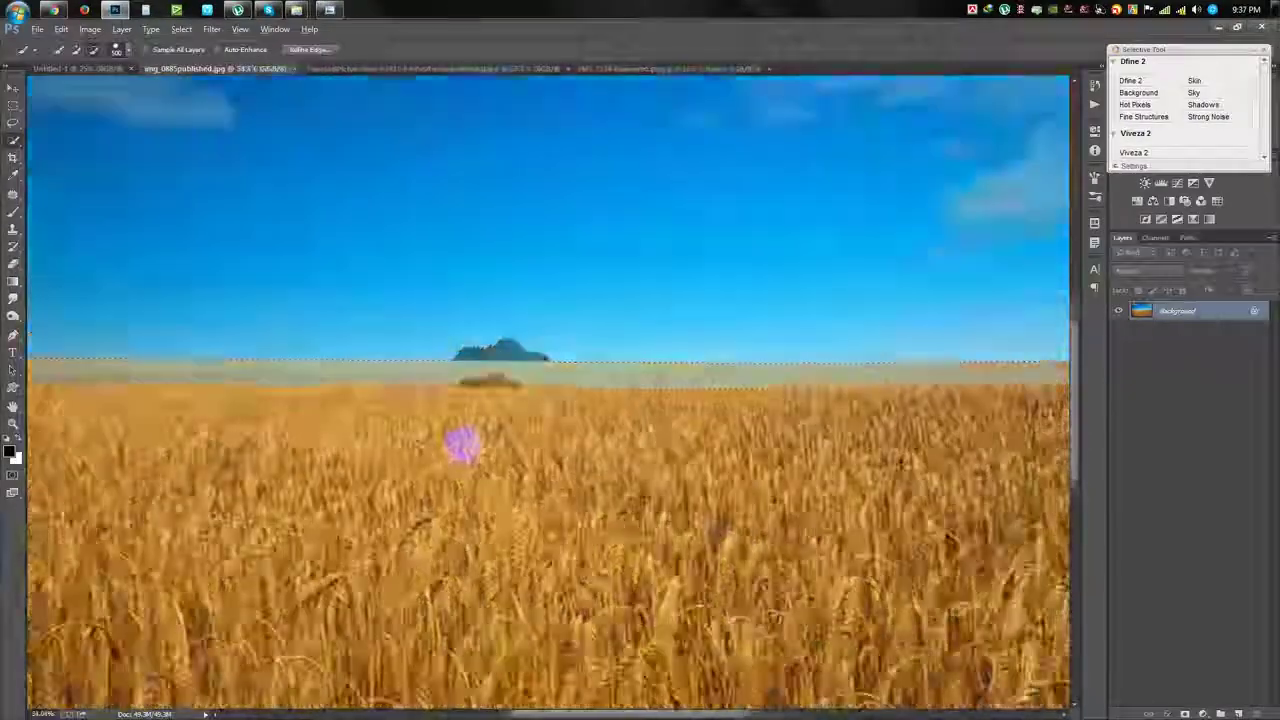
{"action": "left_click", "coordinate": [100, 68]}
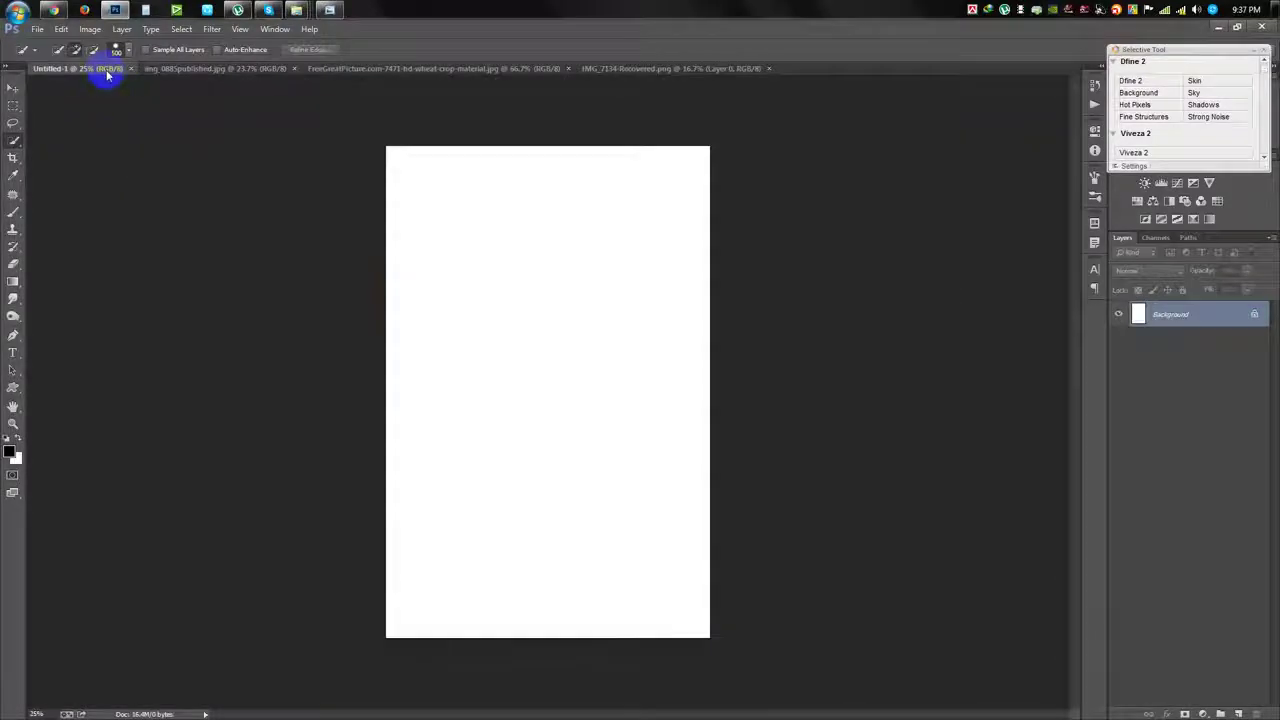
Step: Paste the wheat field as Layer 1, lower it, tilt it about -4.5° and scale it near 90%
{"action": "key", "text": "ctrl+v"}
{"action": "key", "text": "ctrl+t"}
{"action": "left_click_drag", "start_coordinate": [543, 371], "coordinate": [625, 460]}
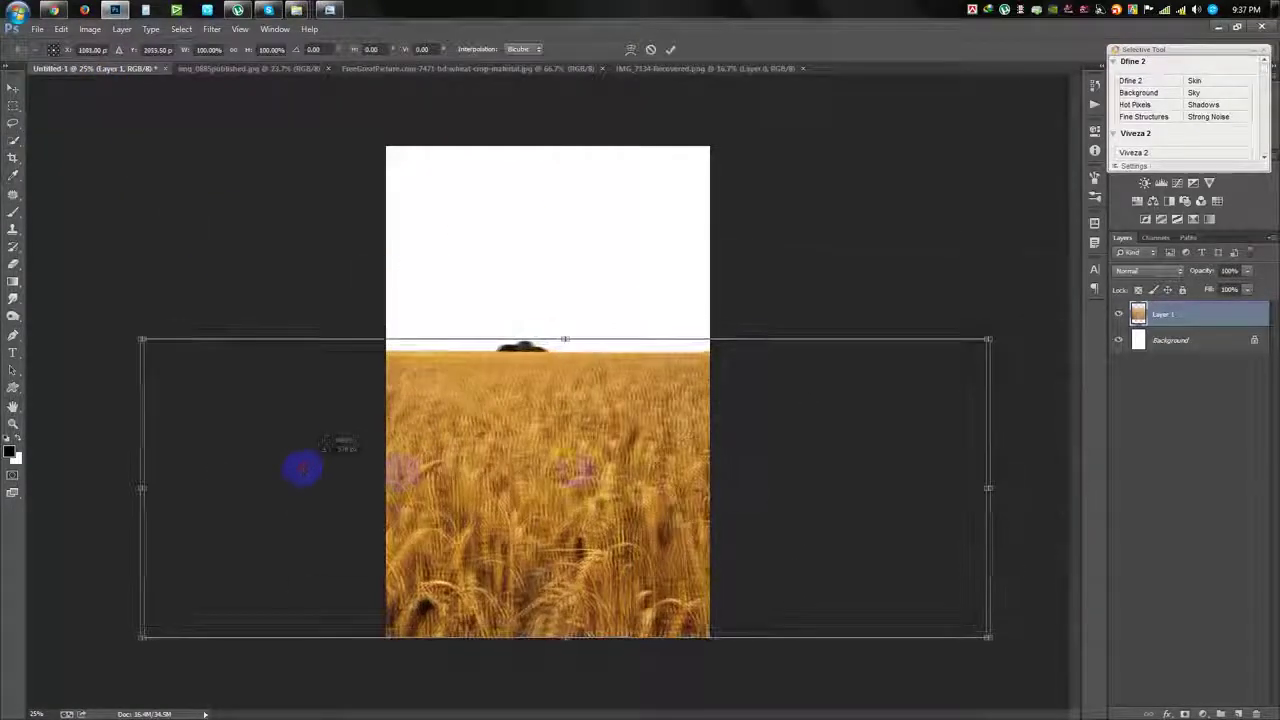
{"action": "left_click_drag", "start_coordinate": [991, 311], "coordinate": [1027, 250]}
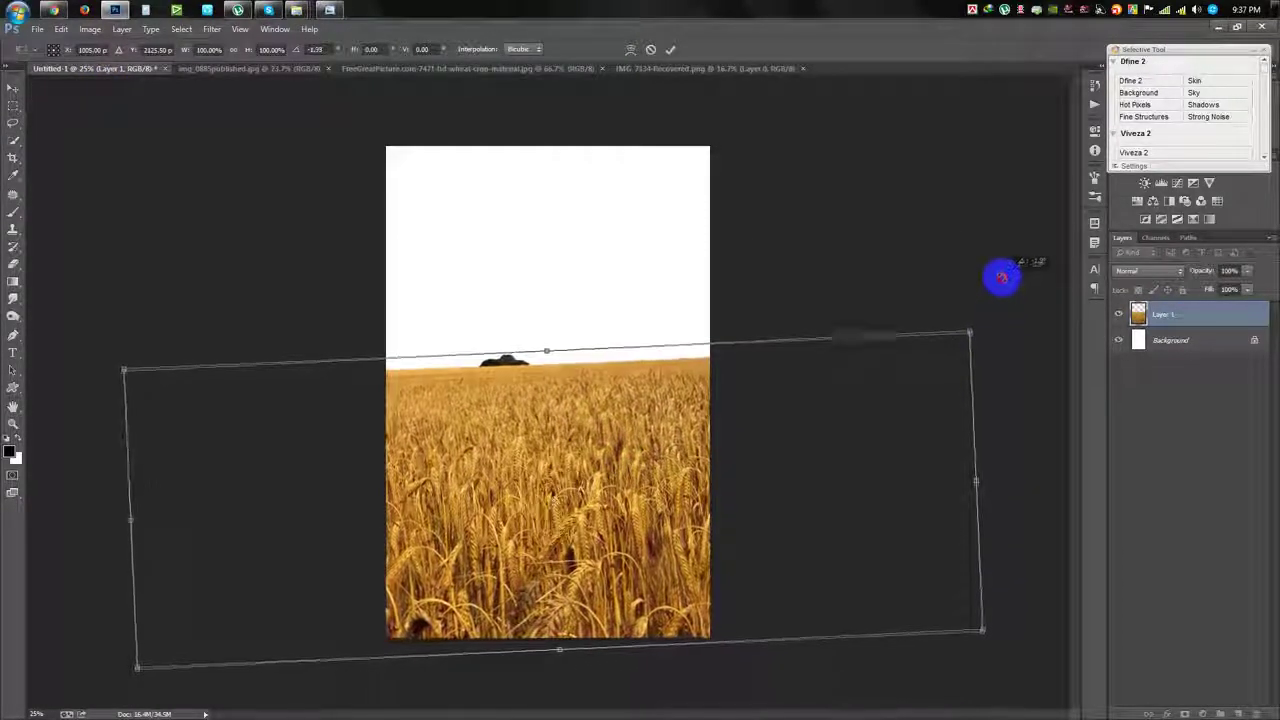
{"action": "left_click_drag", "start_coordinate": [962, 319], "coordinate": [925, 350]}
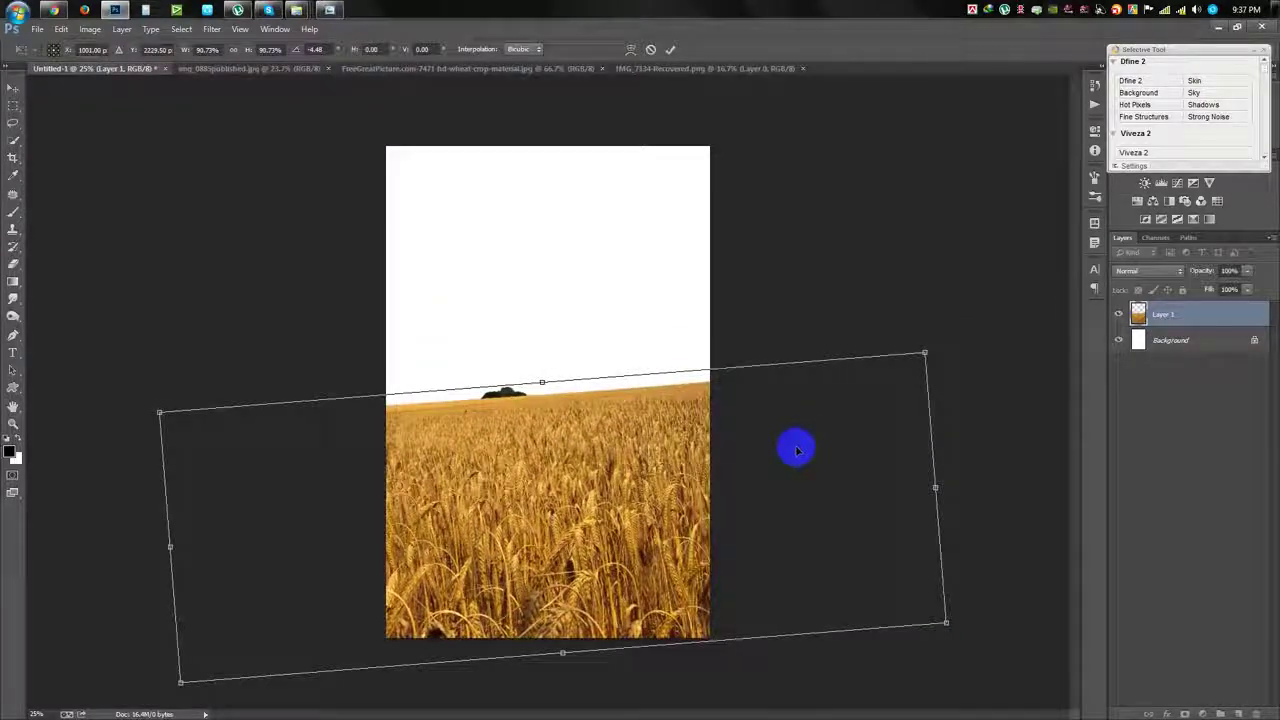
{"action": "key", "text": "Return"}
{"action": "key", "text": "w"}
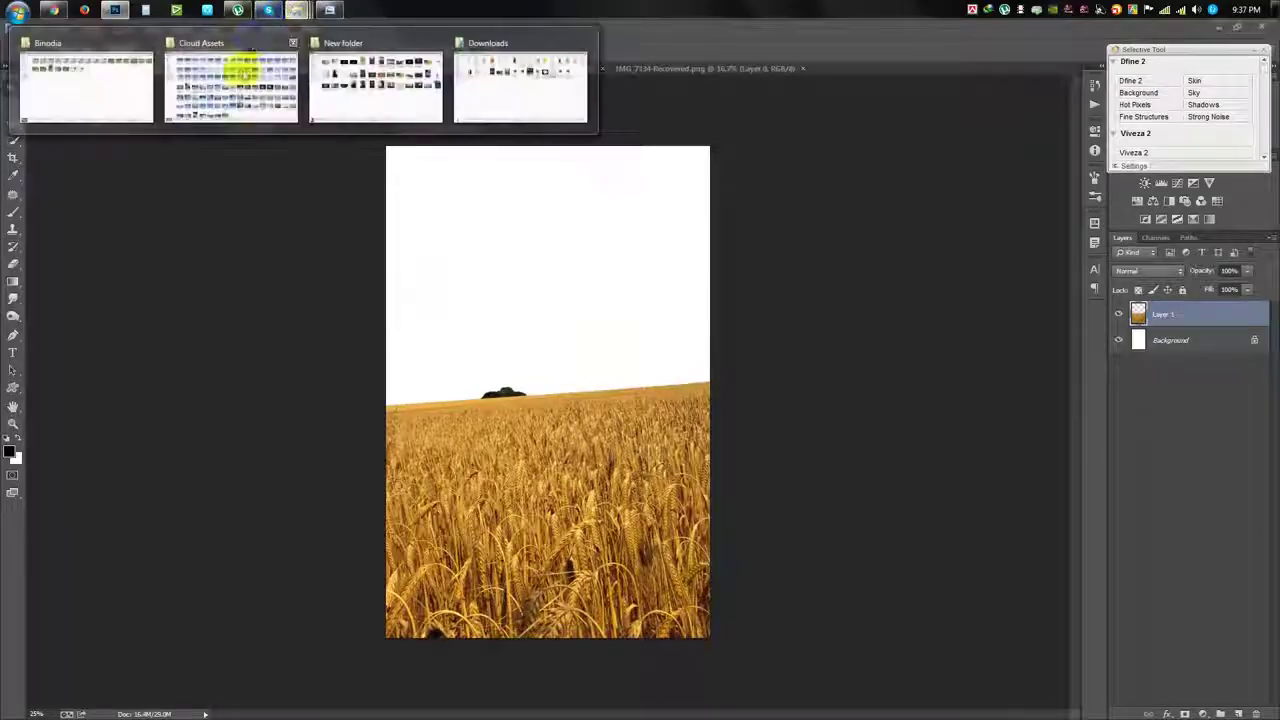
Step: Preview the sunrise_by_dasha444-d4spz4q photo from Cloud Assets and drag it into the composite
{"action": "mouse_move", "coordinate": [296, 10]}
{"action": "left_click", "coordinate": [251, 60]}
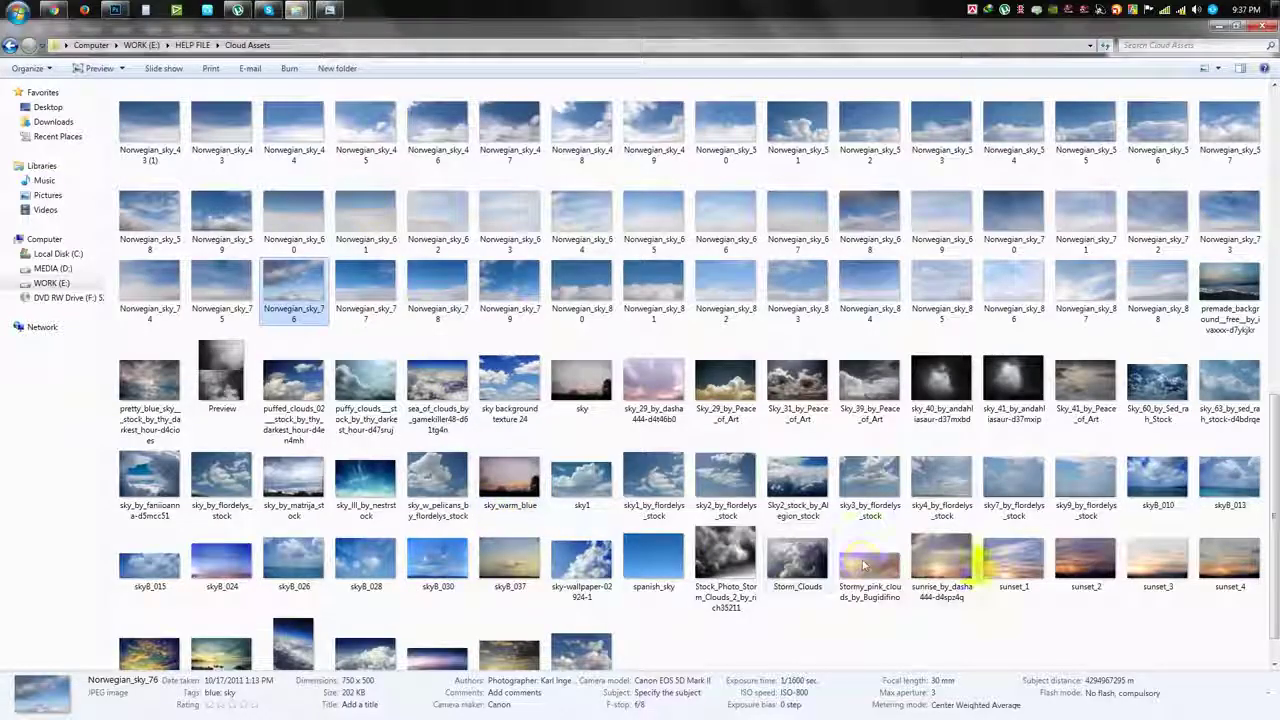
{"action": "double_click", "coordinate": [942, 560]}
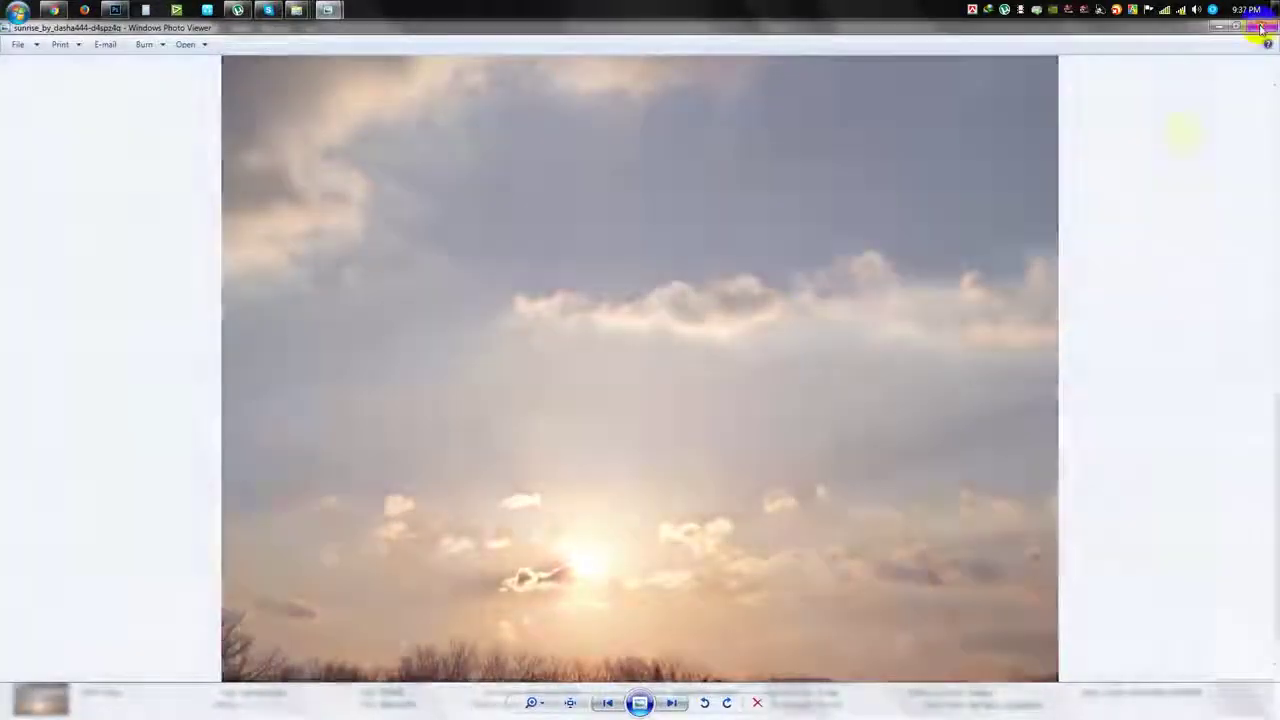
{"action": "left_click", "coordinate": [1262, 28]}
{"action": "left_click_drag", "start_coordinate": [940, 560], "coordinate": [181, 92]}
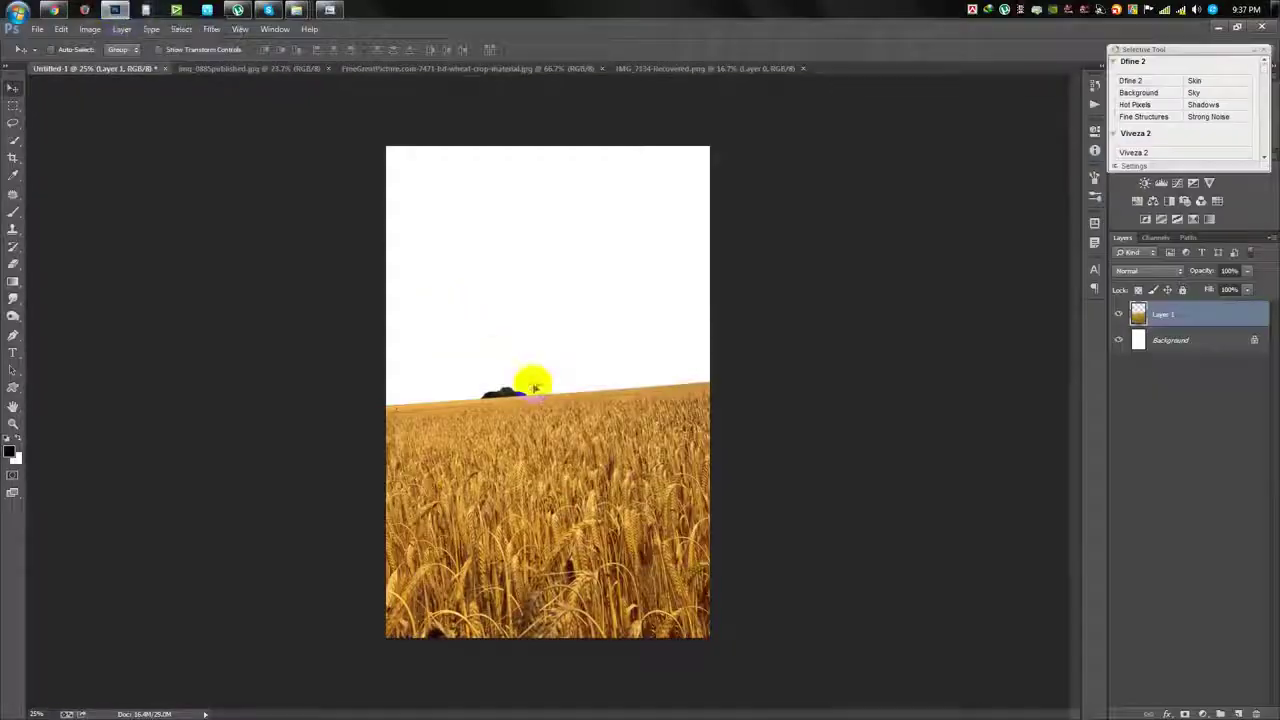
{"action": "left_click_drag", "start_coordinate": [181, 92], "coordinate": [531, 377]}
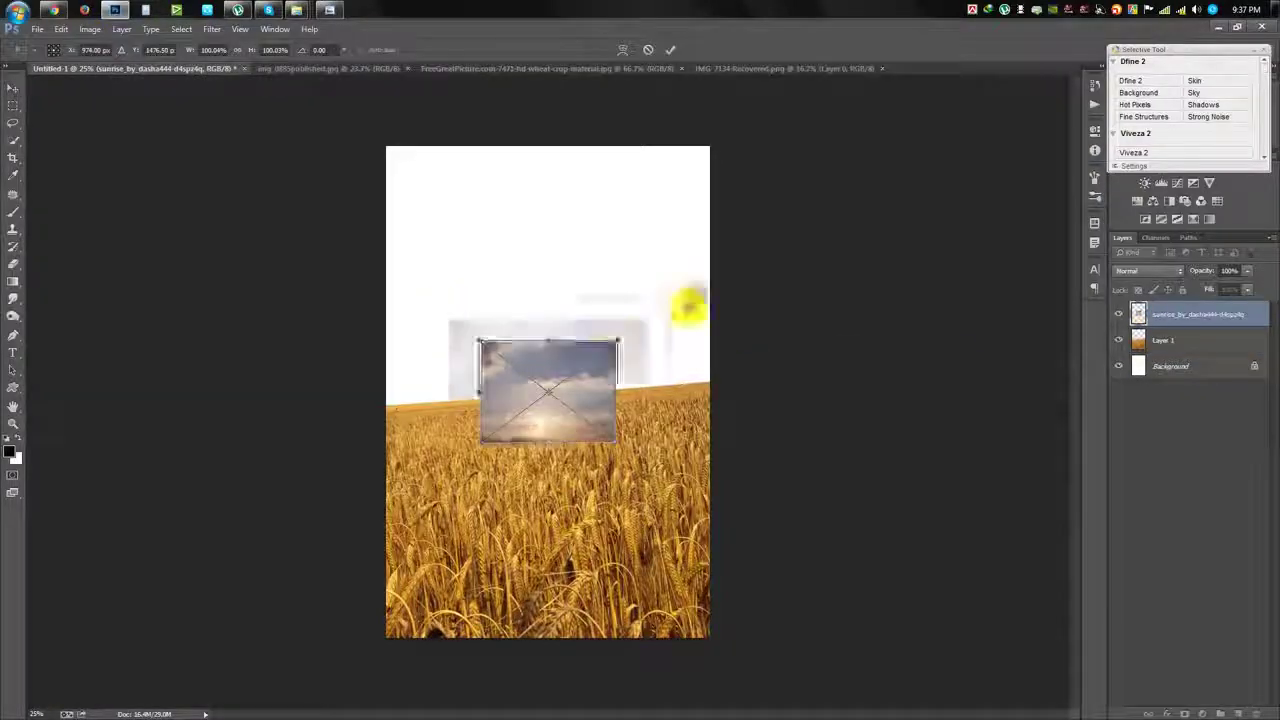
Step: Enlarge the sunrise sky, tilt it about 7°, and move its layer beneath the wheat
{"action": "left_click_drag", "start_coordinate": [689, 308], "coordinate": [829, 271]}
{"action": "left_click_drag", "start_coordinate": [686, 314], "coordinate": [537, 196]}
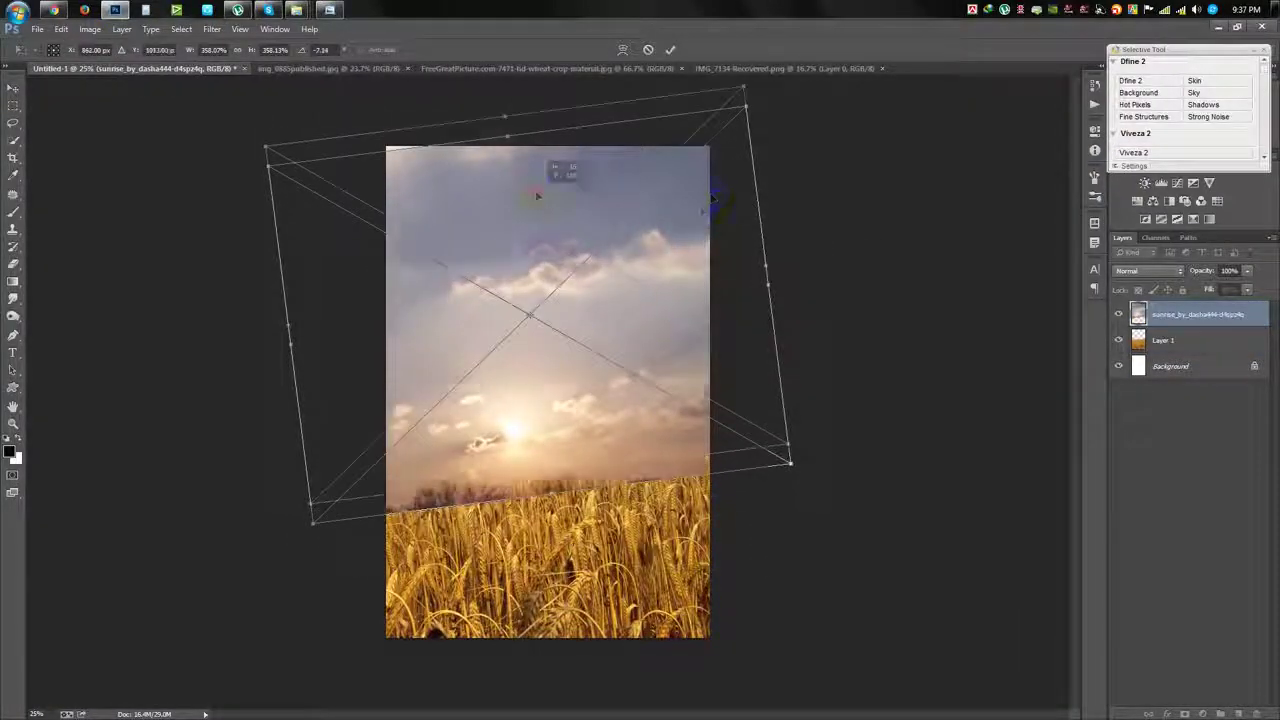
{"action": "left_click", "coordinate": [670, 49]}
{"action": "left_click_drag", "start_coordinate": [1195, 315], "coordinate": [1170, 355]}
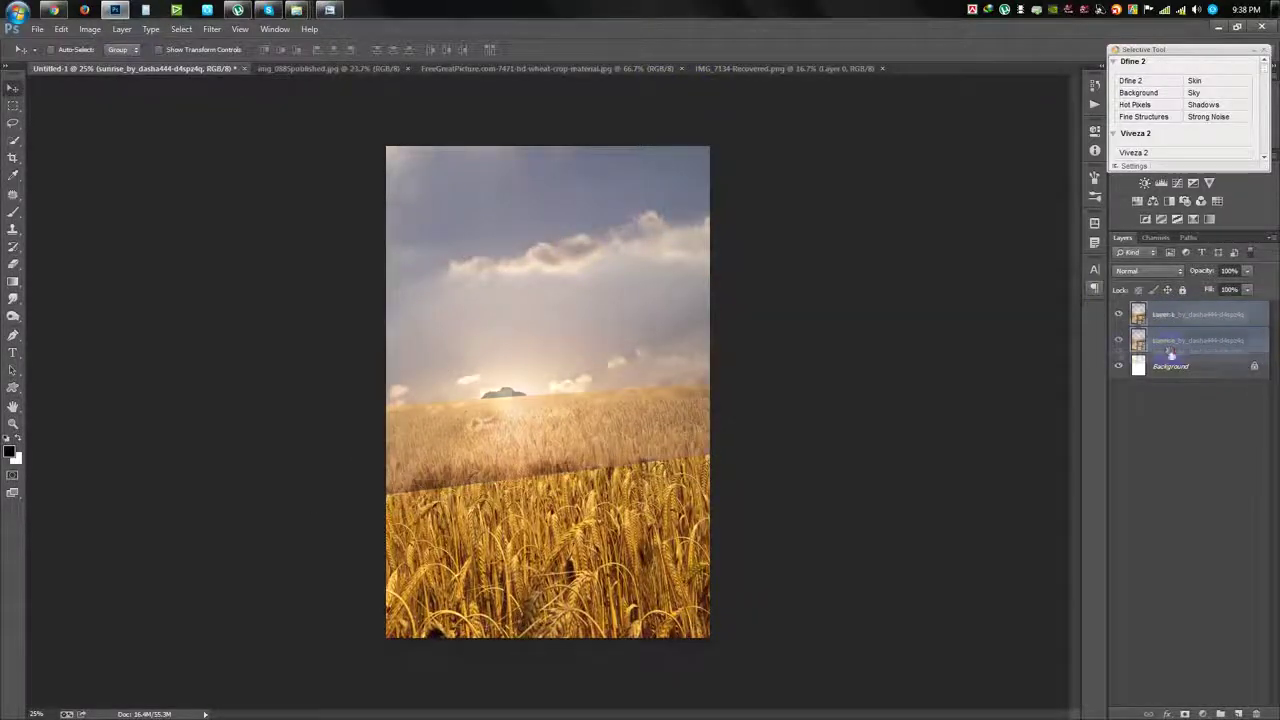
Step: Rescale the sky to about 416% and set the sun just above the horizon
{"action": "left_click_drag", "start_coordinate": [749, 337], "coordinate": [831, 314]}
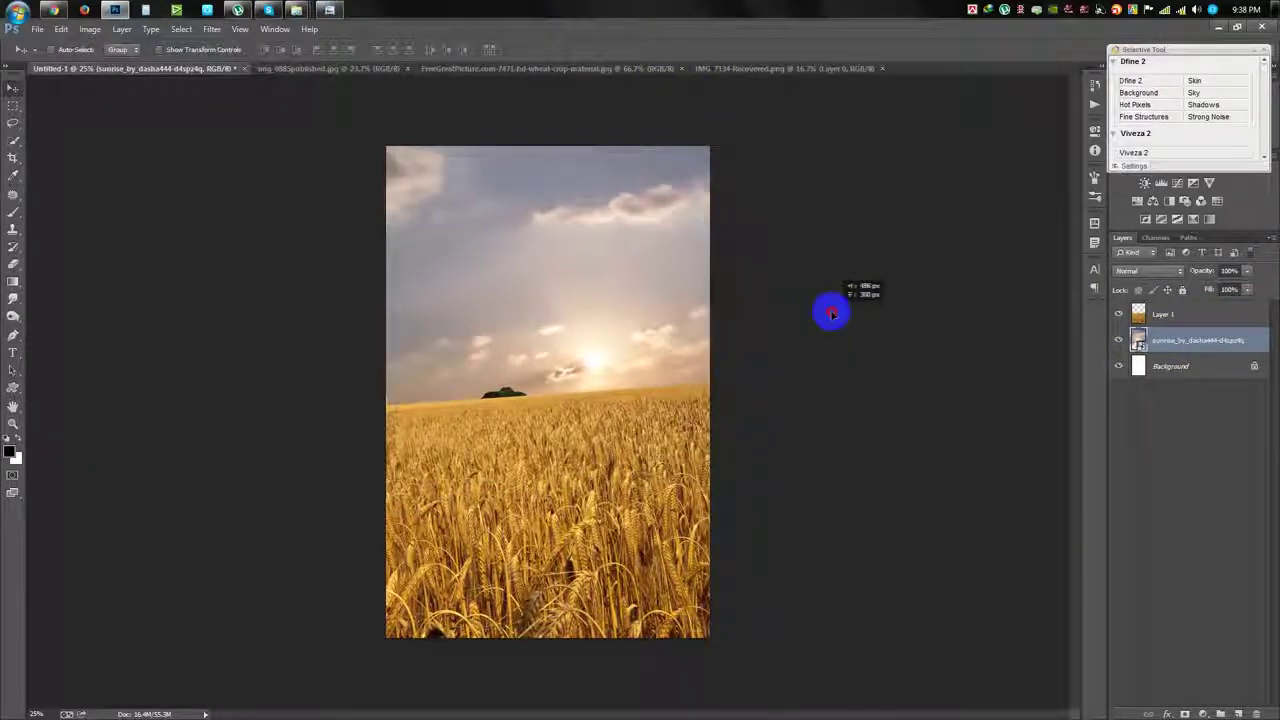
{"action": "key", "text": "ctrl+t"}
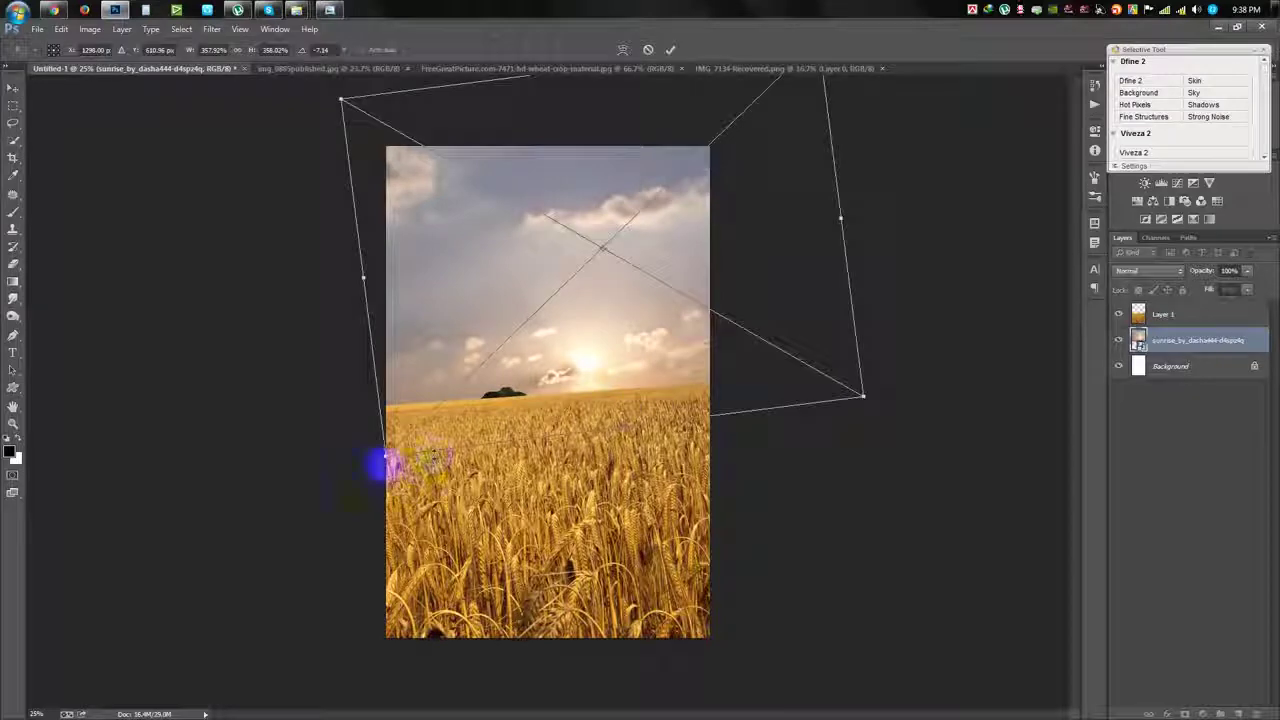
{"action": "left_click_drag", "start_coordinate": [385, 463], "coordinate": [349, 486]}
{"action": "left_click_drag", "start_coordinate": [543, 417], "coordinate": [562, 357]}
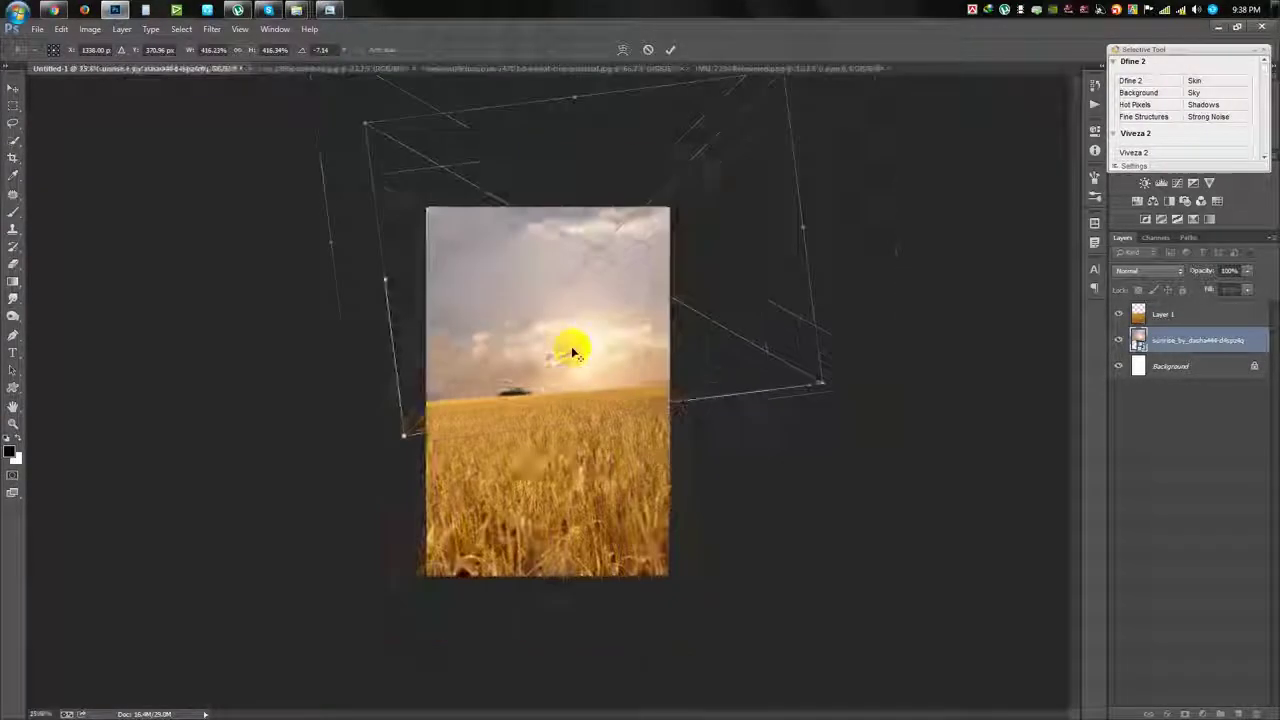
{"action": "left_click_drag", "start_coordinate": [760, 109], "coordinate": [714, 226]}
{"action": "key", "text": "Return"}
{"action": "scroll", "coordinate": [617, 400], "scroll_direction": "up", "scroll_amount": 5}
{"action": "key", "text": "alt"}
{"action": "left_click", "coordinate": [1167, 318]}
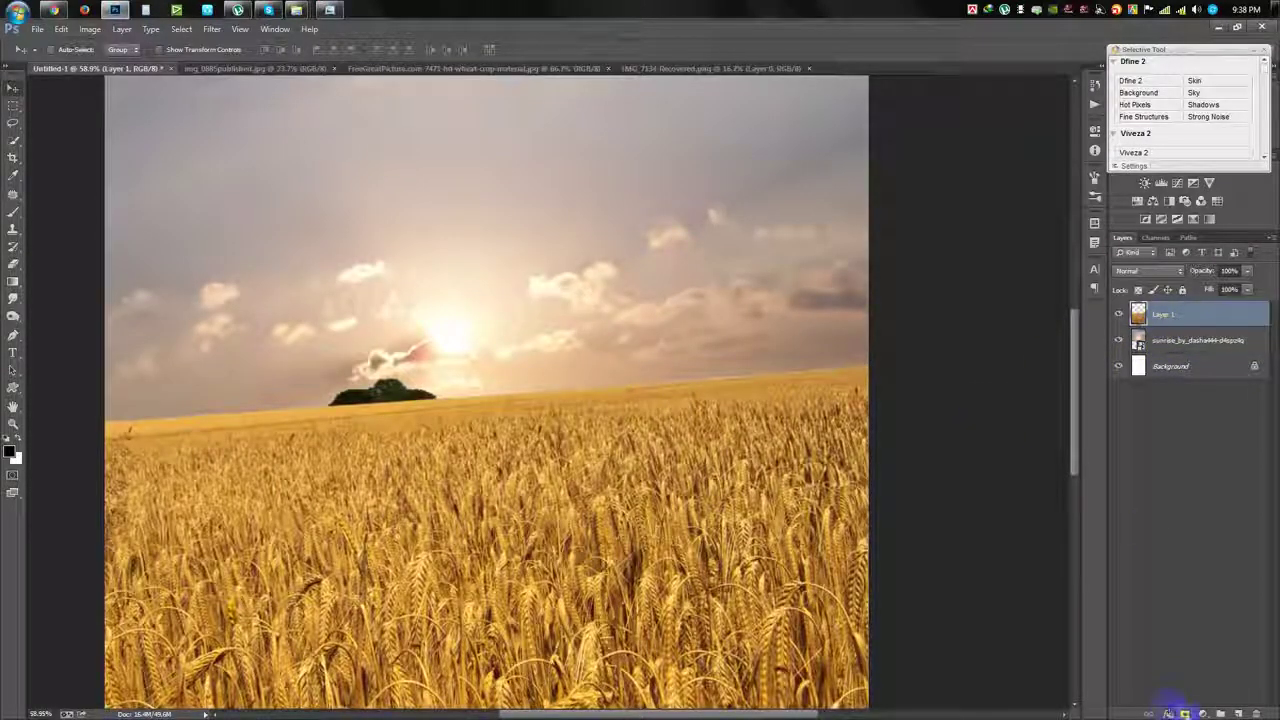
Step: Add a layer mask to the wheat layer and set up a black brush at 27% opacity
{"action": "left_click", "coordinate": [1182, 712]}
{"action": "key", "text": "b"}
{"action": "key", "text": "x"}
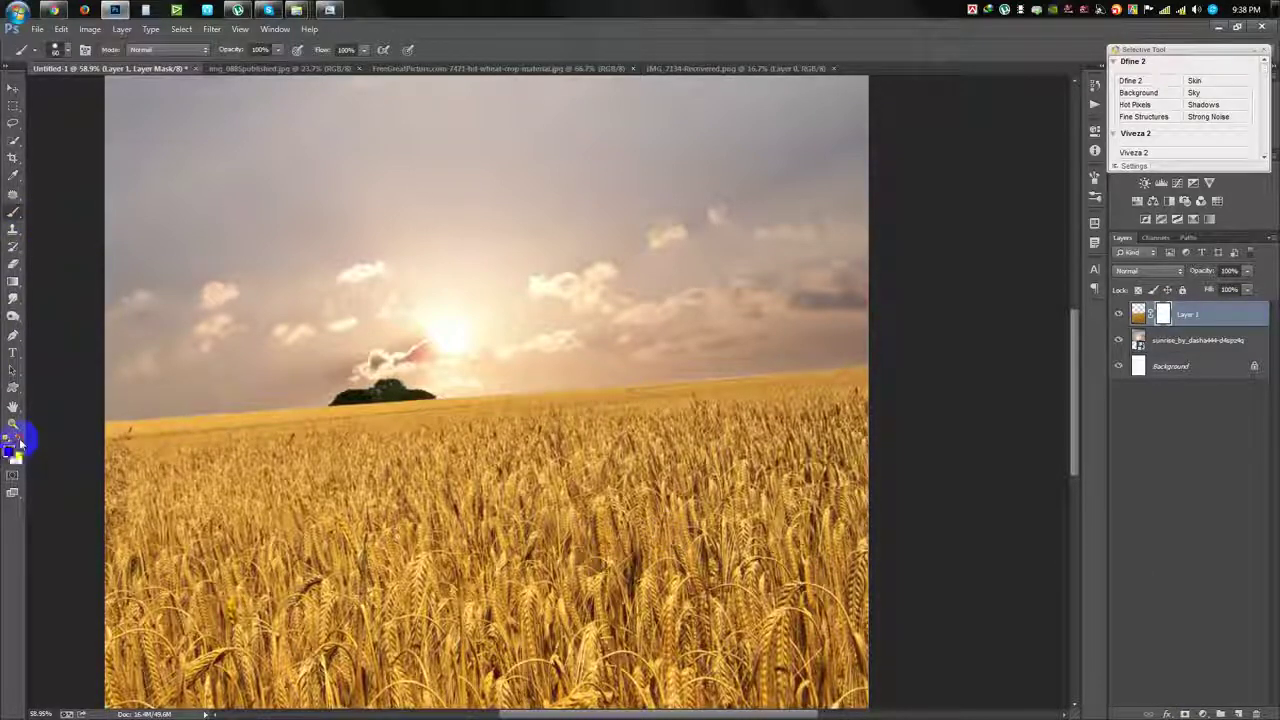
{"action": "right_click", "coordinate": [281, 203]}
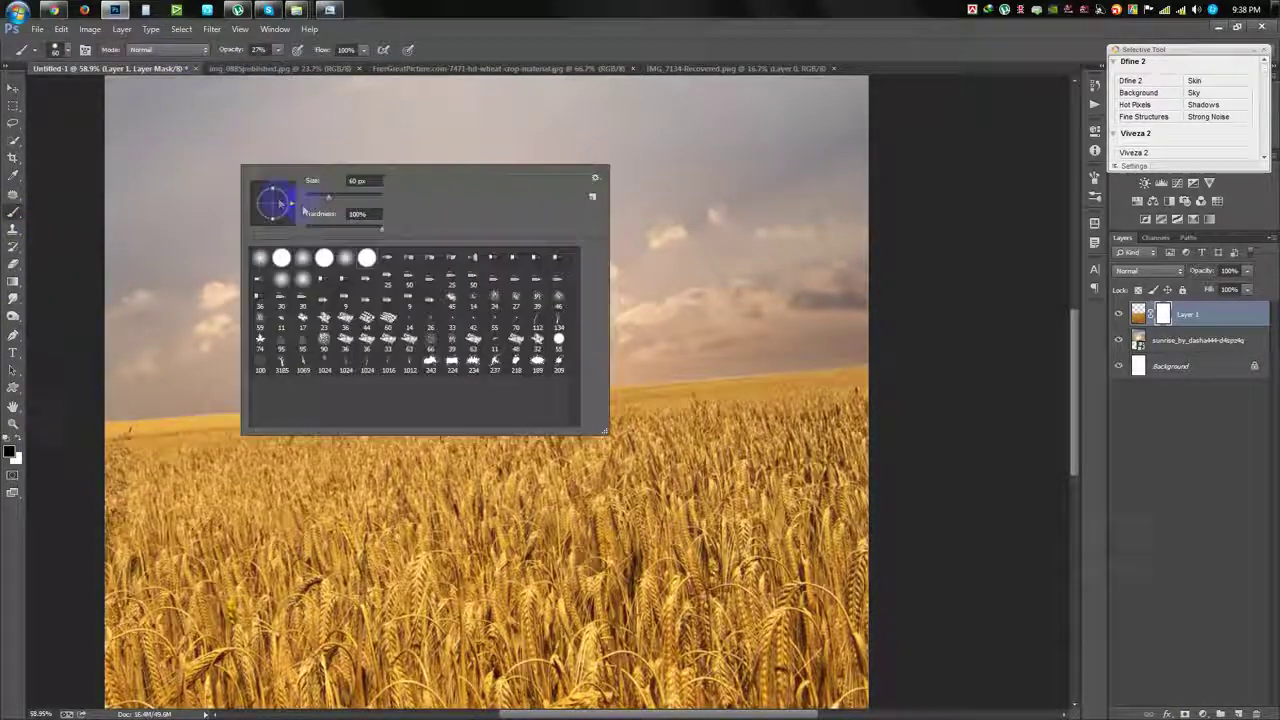
{"action": "key", "text": "Return"}
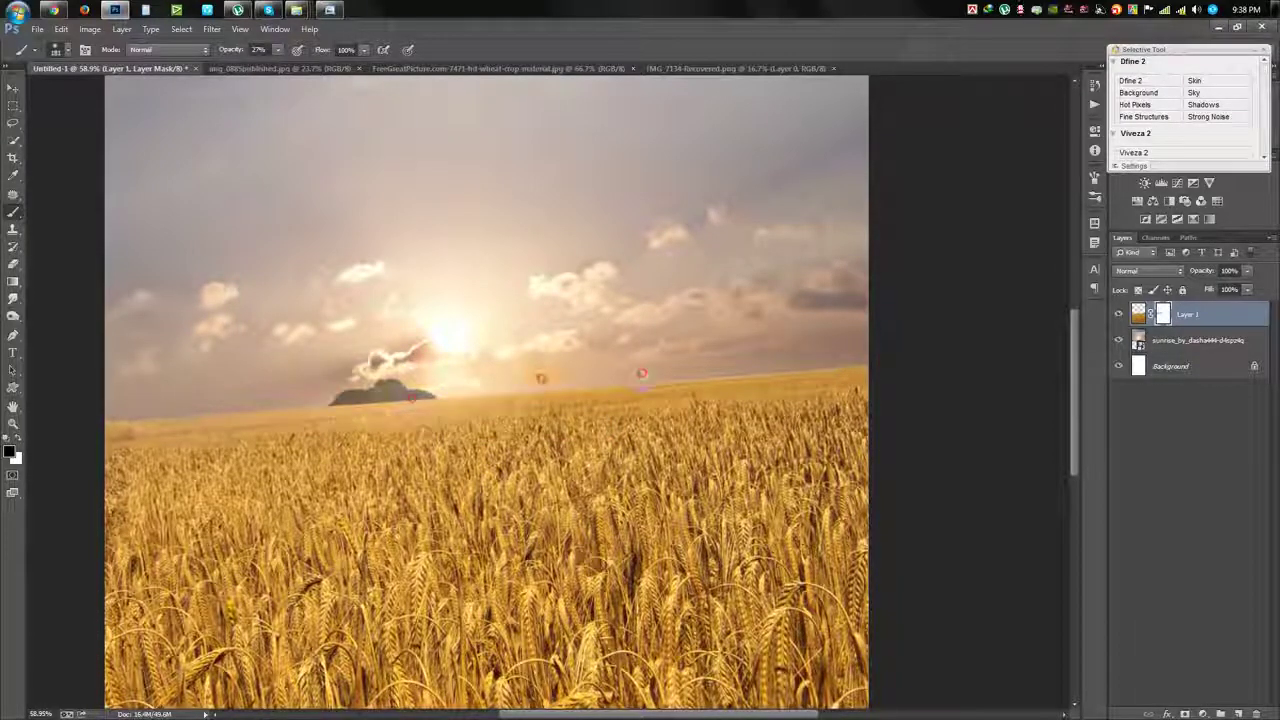
Step: Paint the mask softly along the horizon and near the sun to blend the glow
{"action": "left_click_drag", "start_coordinate": [750, 372], "coordinate": [674, 373]}
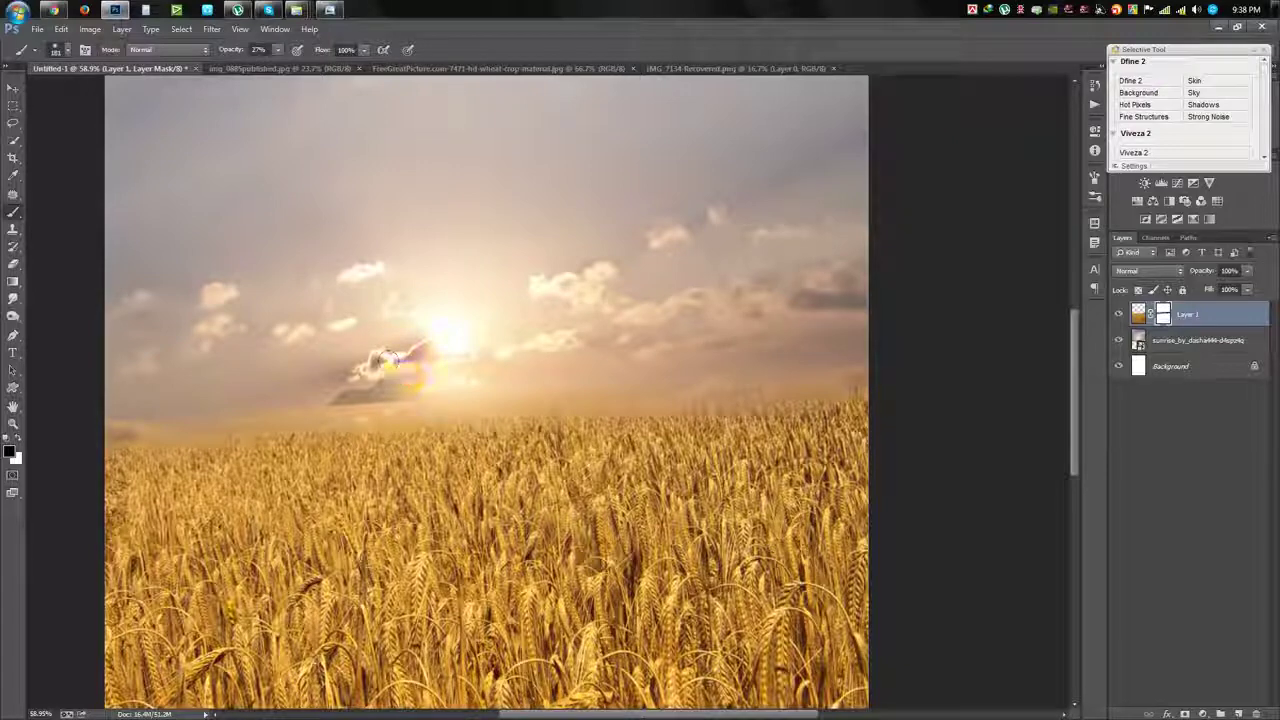
{"action": "left_click", "coordinate": [210, 376], "text": "alt"}
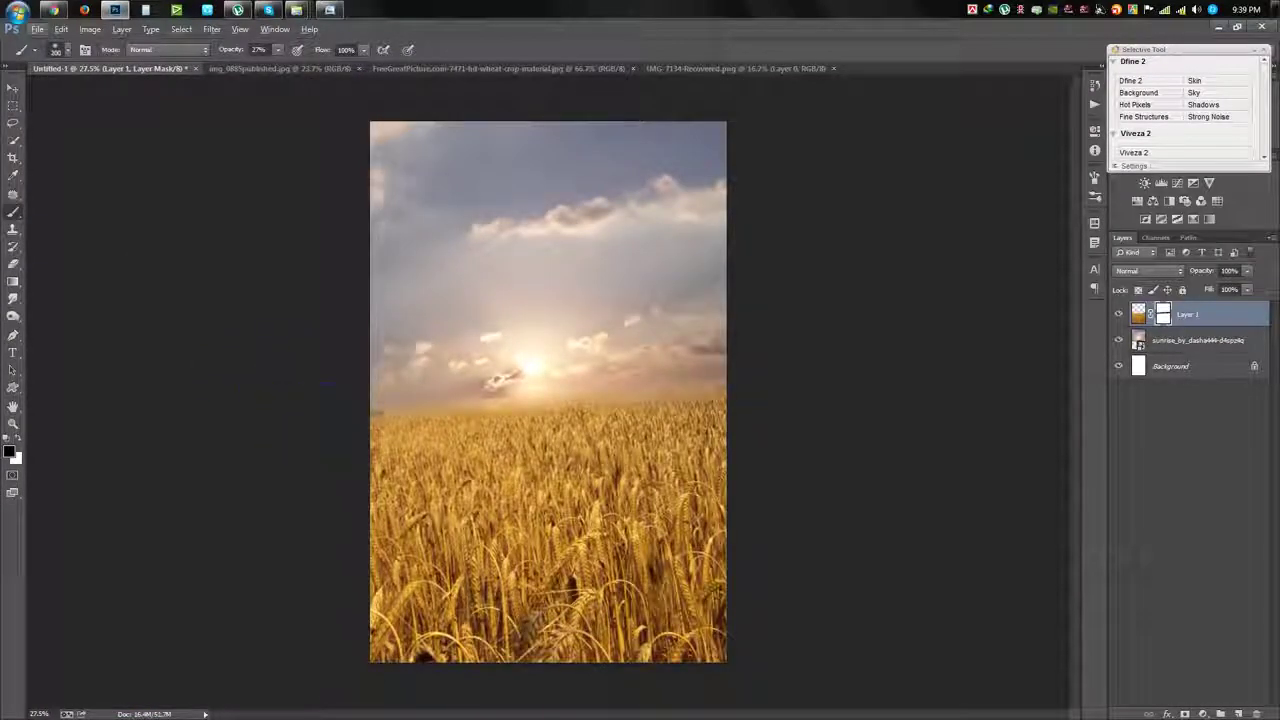
{"action": "left_click_drag", "start_coordinate": [418, 384], "coordinate": [716, 430]}
{"action": "left_click", "coordinate": [518, 327]}
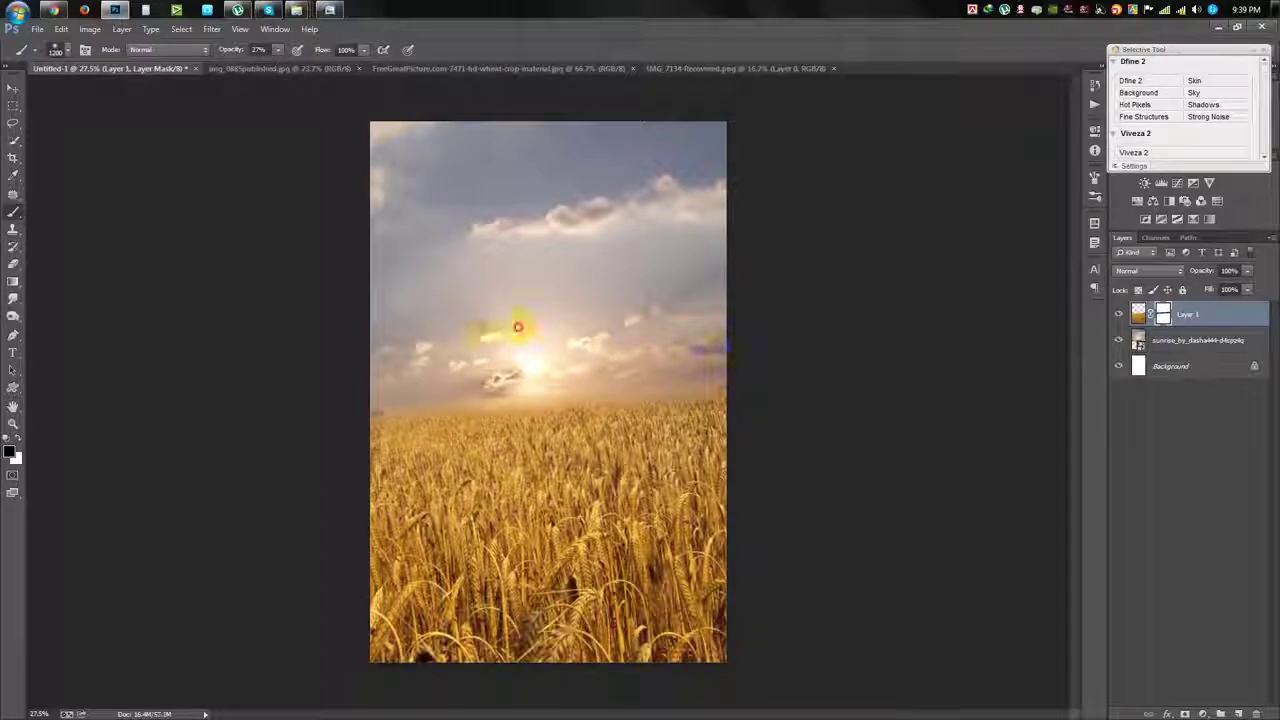
{"action": "left_click", "coordinate": [13, 90]}
{"action": "scroll", "coordinate": [660, 366], "scroll_direction": "up", "scroll_amount": 2}
{"action": "scroll", "coordinate": [660, 366], "scroll_direction": "down", "scroll_amount": 1}
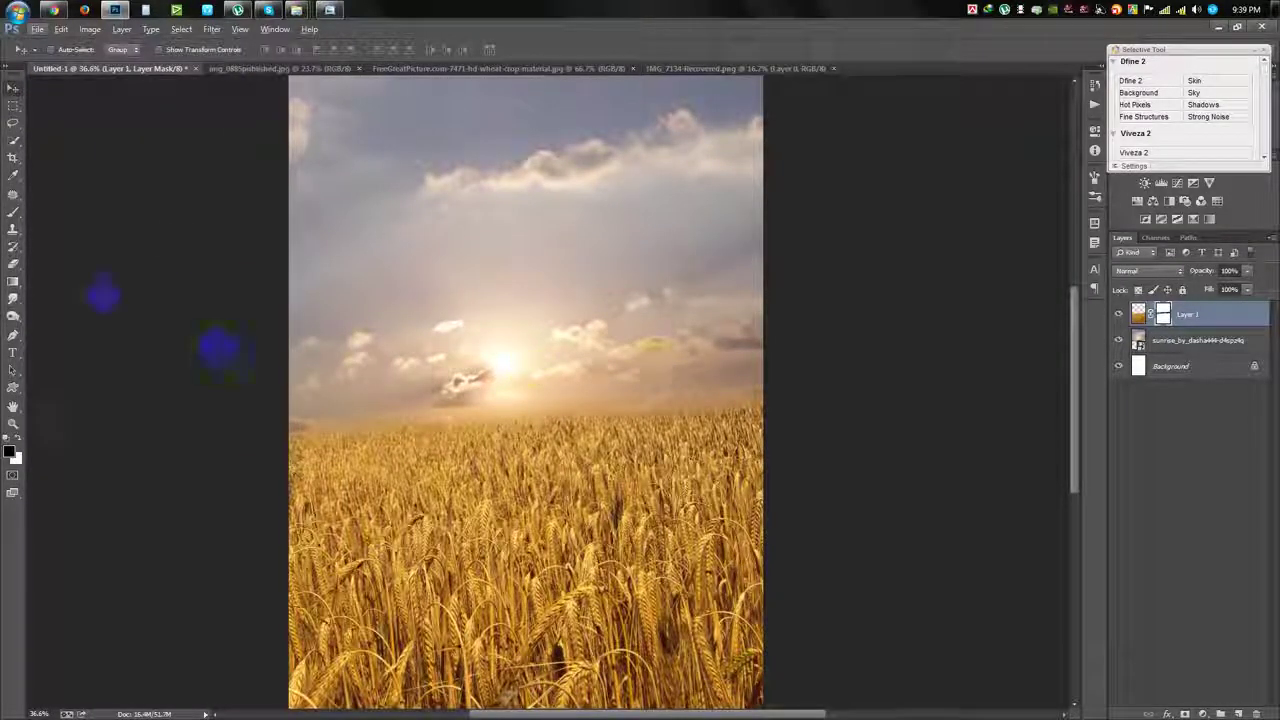
{"action": "scroll", "coordinate": [571, 408], "scroll_direction": "down", "scroll_amount": 1}
{"action": "left_click", "coordinate": [556, 364]}
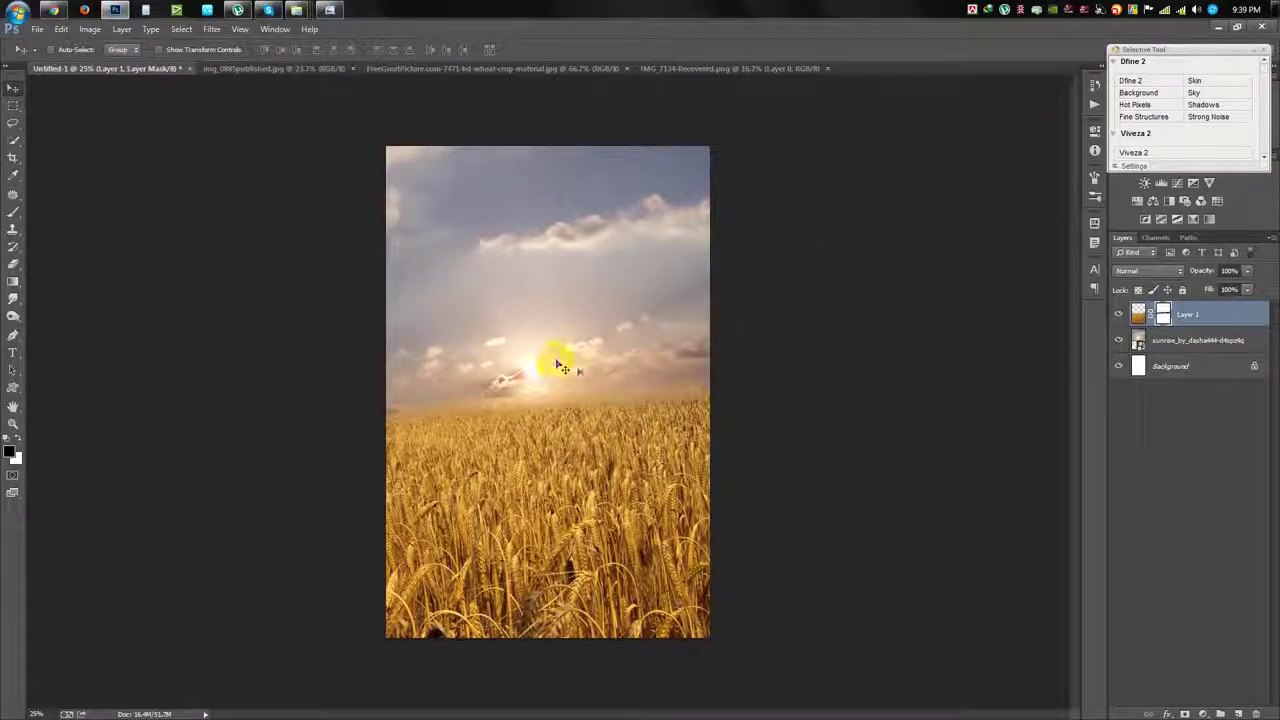
{"action": "left_click", "coordinate": [494, 68]}
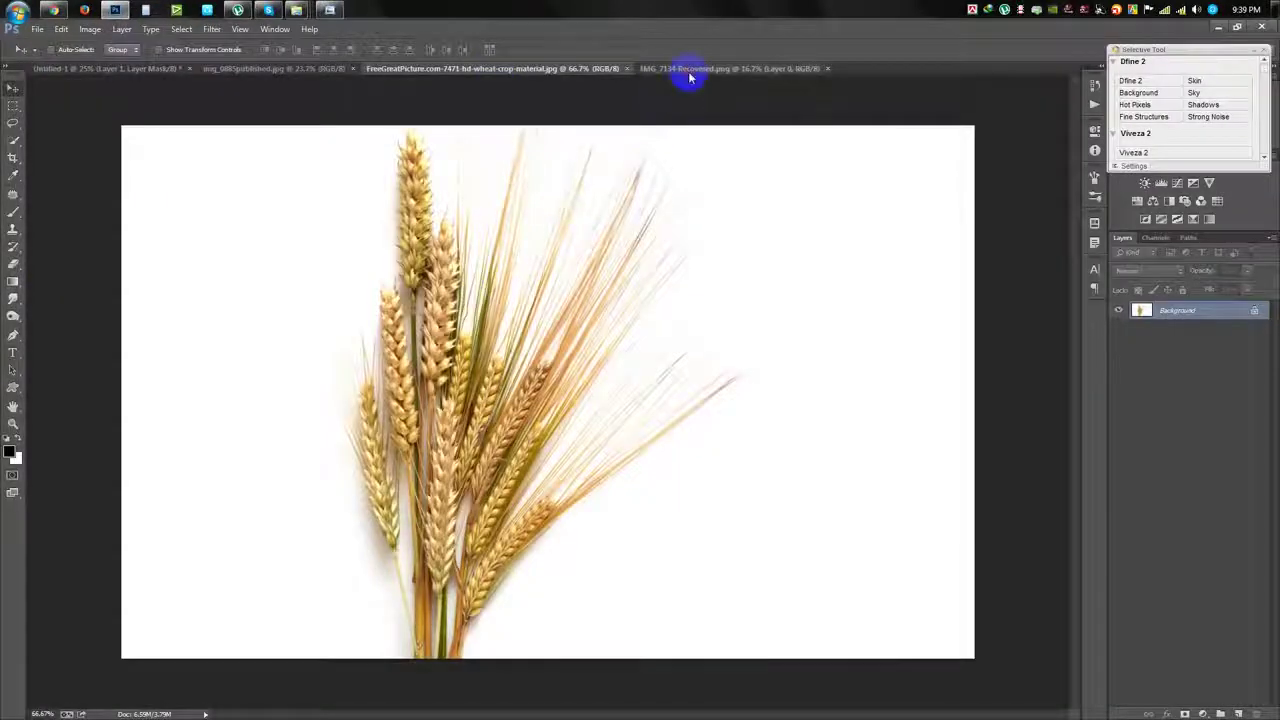
Step: Scale the man to about 64%, tilt him slightly, and move him to the field's left side
{"action": "left_click", "coordinate": [688, 72]}
{"action": "left_click", "coordinate": [160, 68]}
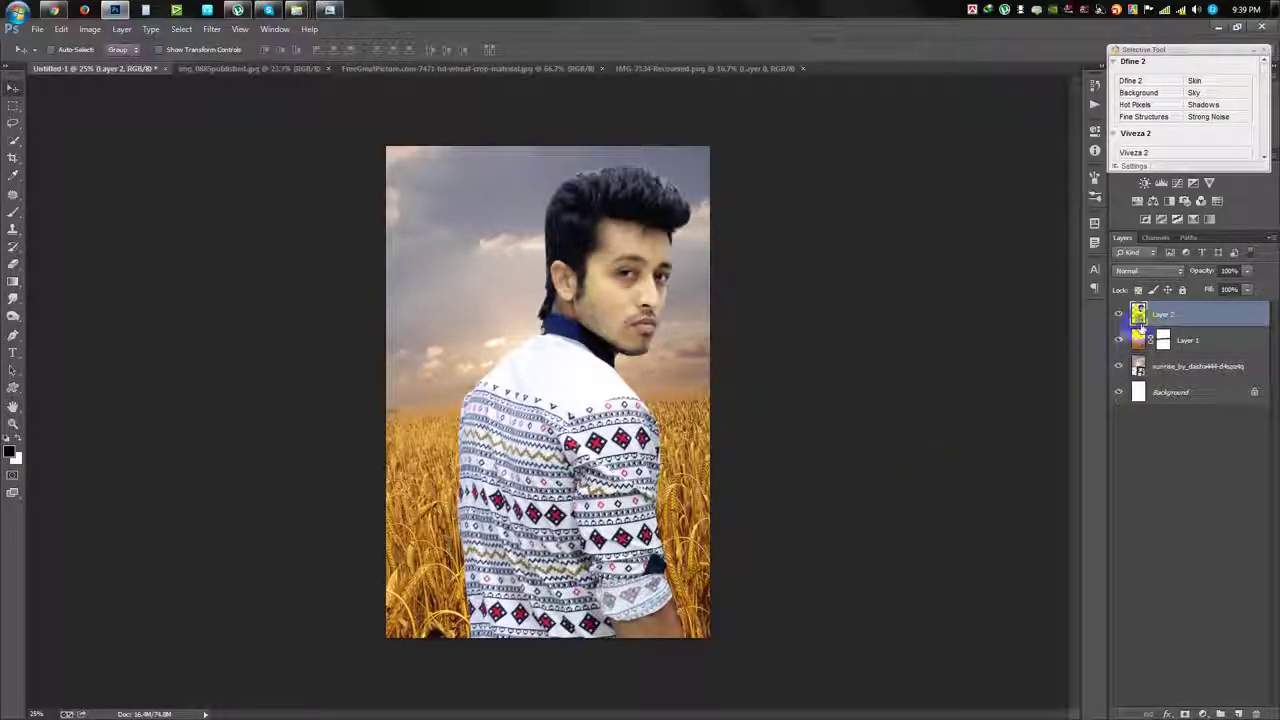
{"action": "key", "text": "ctrl+t"}
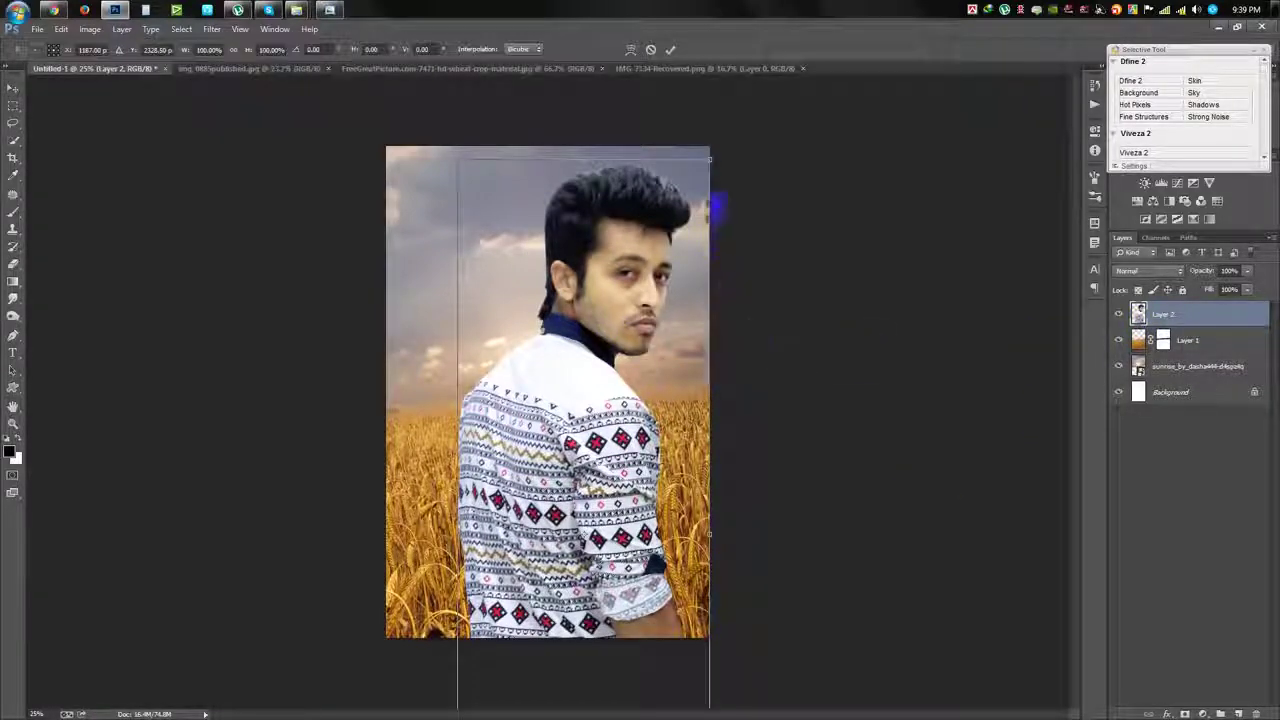
{"action": "left_click_drag", "start_coordinate": [710, 162], "coordinate": [617, 316]}
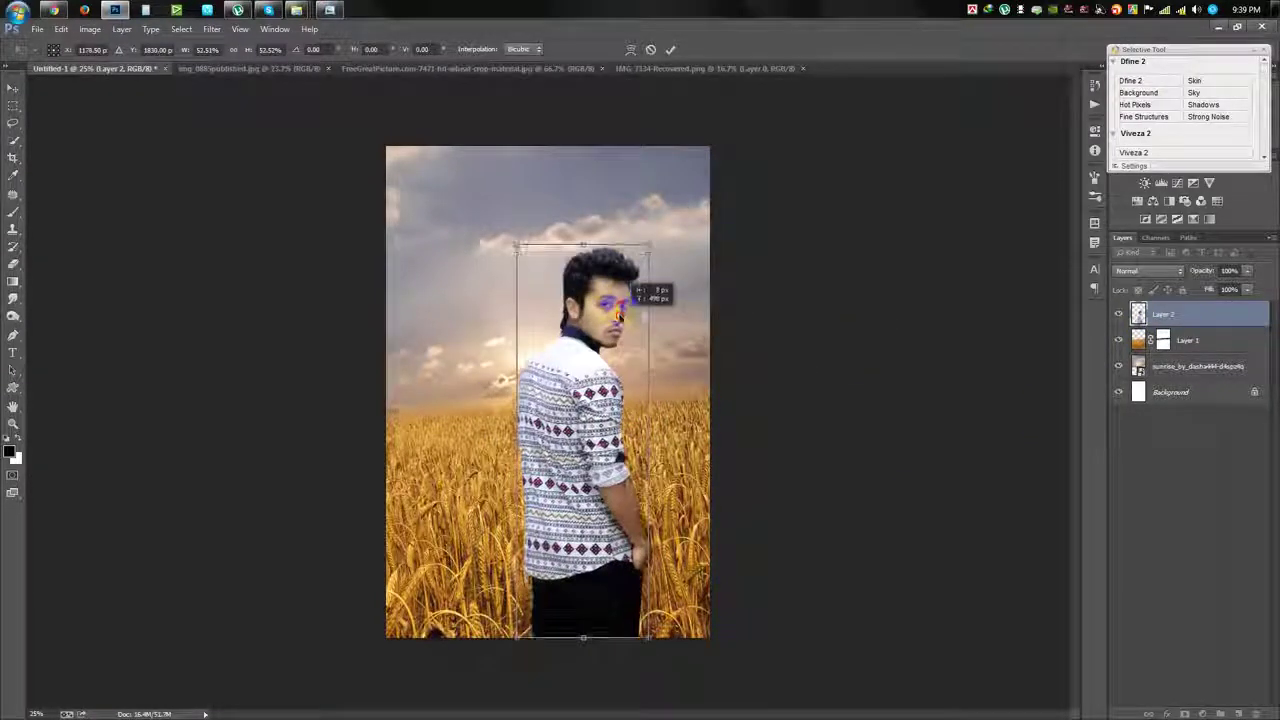
{"action": "left_click_drag", "start_coordinate": [519, 247], "coordinate": [482, 172]}
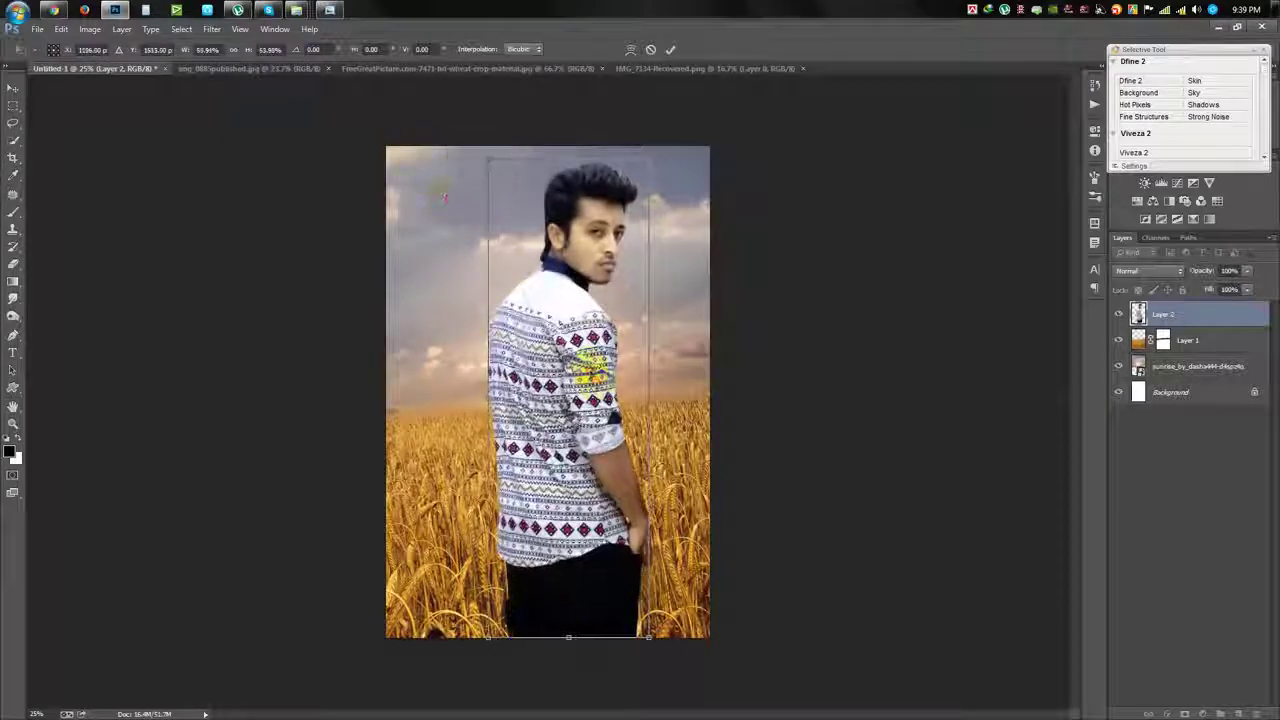
{"action": "left_click_drag", "start_coordinate": [728, 437], "coordinate": [792, 420]}
{"action": "mouse_move", "coordinate": [619, 425]}
{"action": "left_mouse_down"}
{"action": "mouse_move", "coordinate": [507, 425]}
{"action": "mouse_move", "coordinate": [528, 423]}
{"action": "left_mouse_up"}
{"action": "mouse_move", "coordinate": [374, 194]}
{"action": "left_mouse_down"}
{"action": "mouse_move", "coordinate": [359, 176]}
{"action": "mouse_move", "coordinate": [366, 194]}
{"action": "left_mouse_up"}
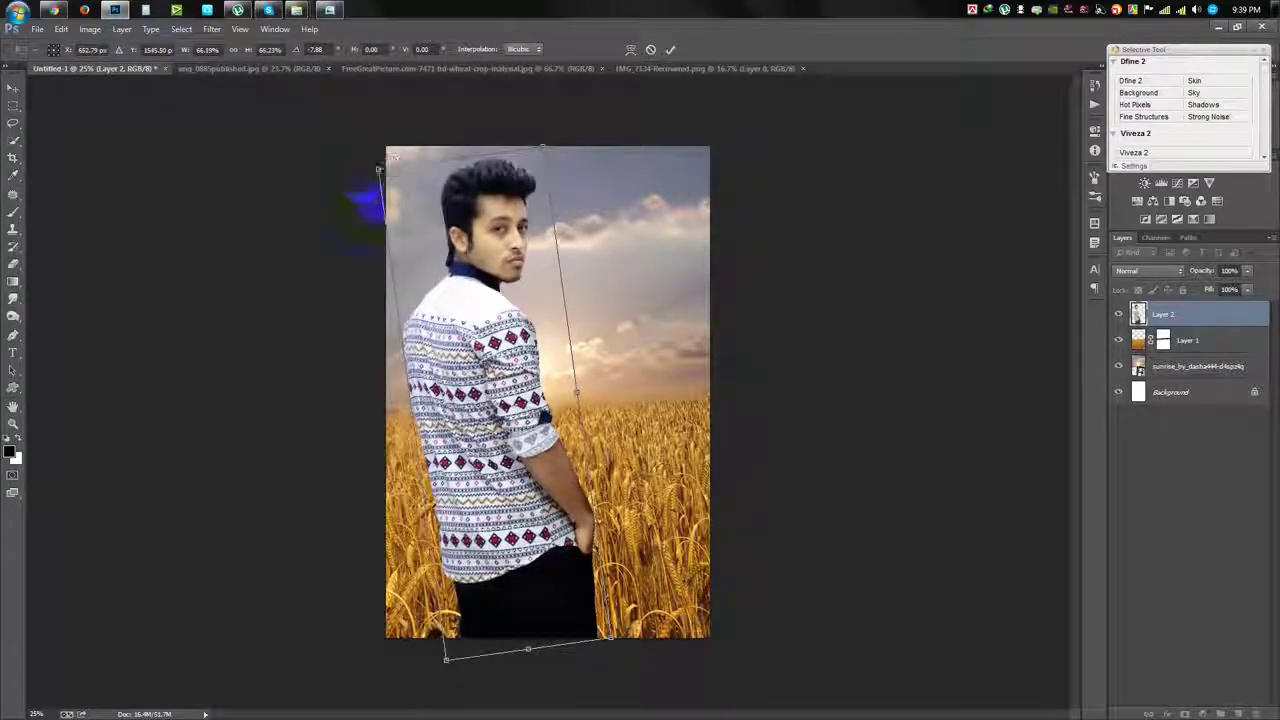
{"action": "mouse_move", "coordinate": [608, 634]}
{"action": "left_mouse_down"}
{"action": "mouse_move", "coordinate": [585, 592]}
{"action": "mouse_move", "coordinate": [563, 583]}
{"action": "left_mouse_up"}
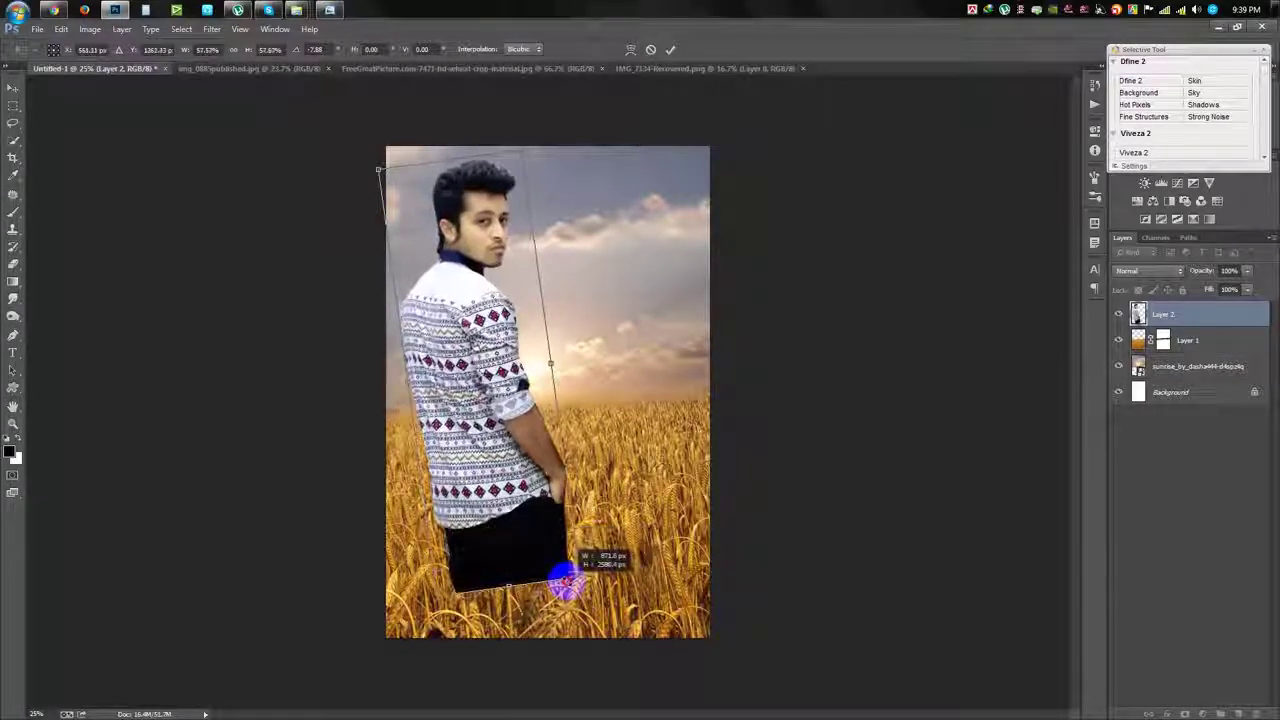
{"action": "mouse_move", "coordinate": [563, 583]}
{"action": "left_mouse_down"}
{"action": "mouse_move", "coordinate": [549, 558]}
{"action": "mouse_move", "coordinate": [597, 580]}
{"action": "mouse_move", "coordinate": [571, 543]}
{"action": "mouse_move", "coordinate": [560, 560]}
{"action": "mouse_move", "coordinate": [590, 492]}
{"action": "left_mouse_up"}
{"action": "key", "text": "Return"}
Step: Nudge the sunrise sky behind the man and reselect the man's layer
{"action": "left_click", "coordinate": [1195, 366]}
{"action": "mouse_move", "coordinate": [690, 429]}
{"action": "left_mouse_down"}
{"action": "mouse_move", "coordinate": [714, 423]}
{"action": "mouse_move", "coordinate": [697, 432]}
{"action": "left_mouse_up"}
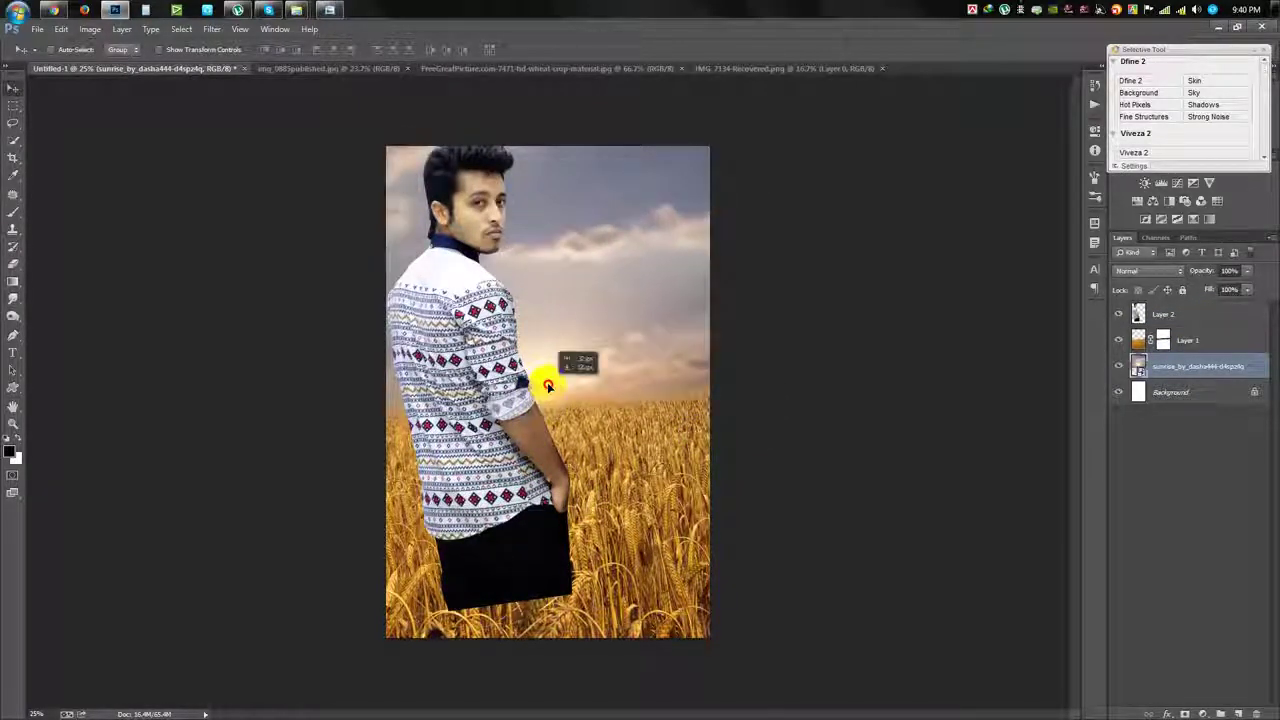
{"action": "scroll", "coordinate": [529, 586], "scroll_direction": "up", "scroll_amount": 1}
{"action": "scroll", "coordinate": [574, 417], "scroll_direction": "up", "scroll_amount": 1}
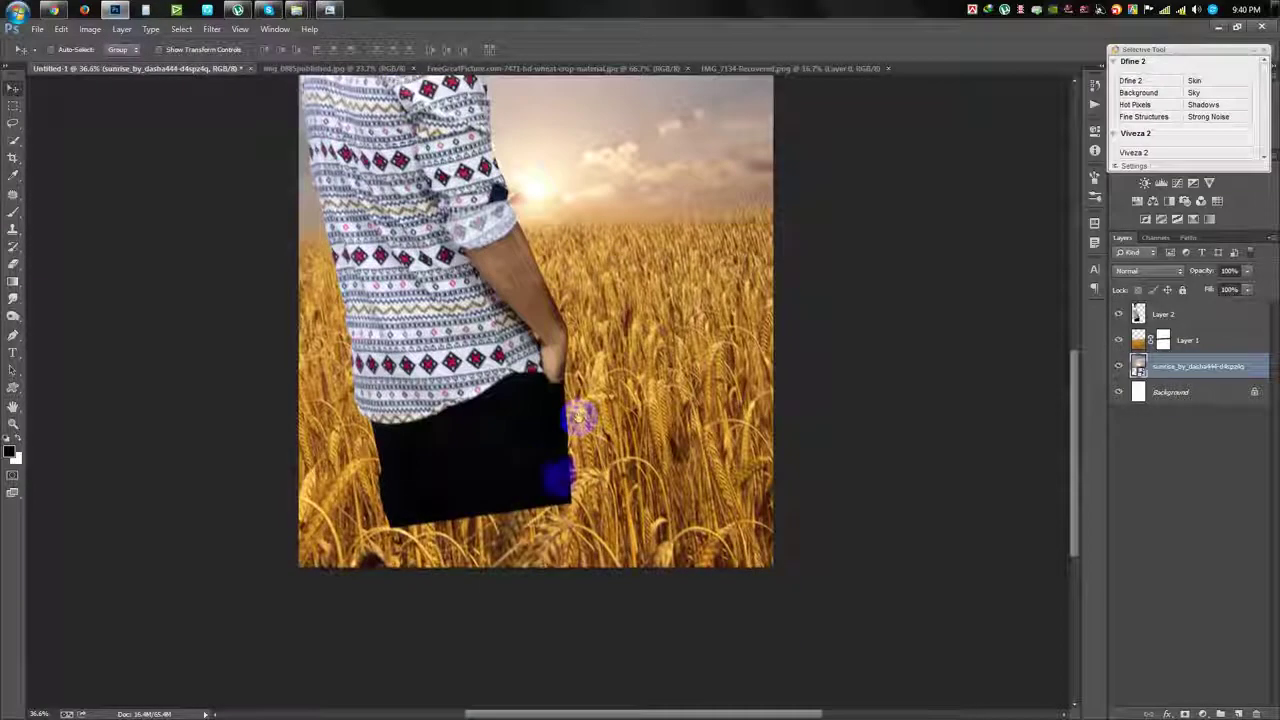
{"action": "left_click", "coordinate": [1160, 314]}
{"action": "left_click", "coordinate": [1119, 313]}
{"action": "scroll", "coordinate": [600, 300], "scroll_direction": "down", "scroll_amount": 2}
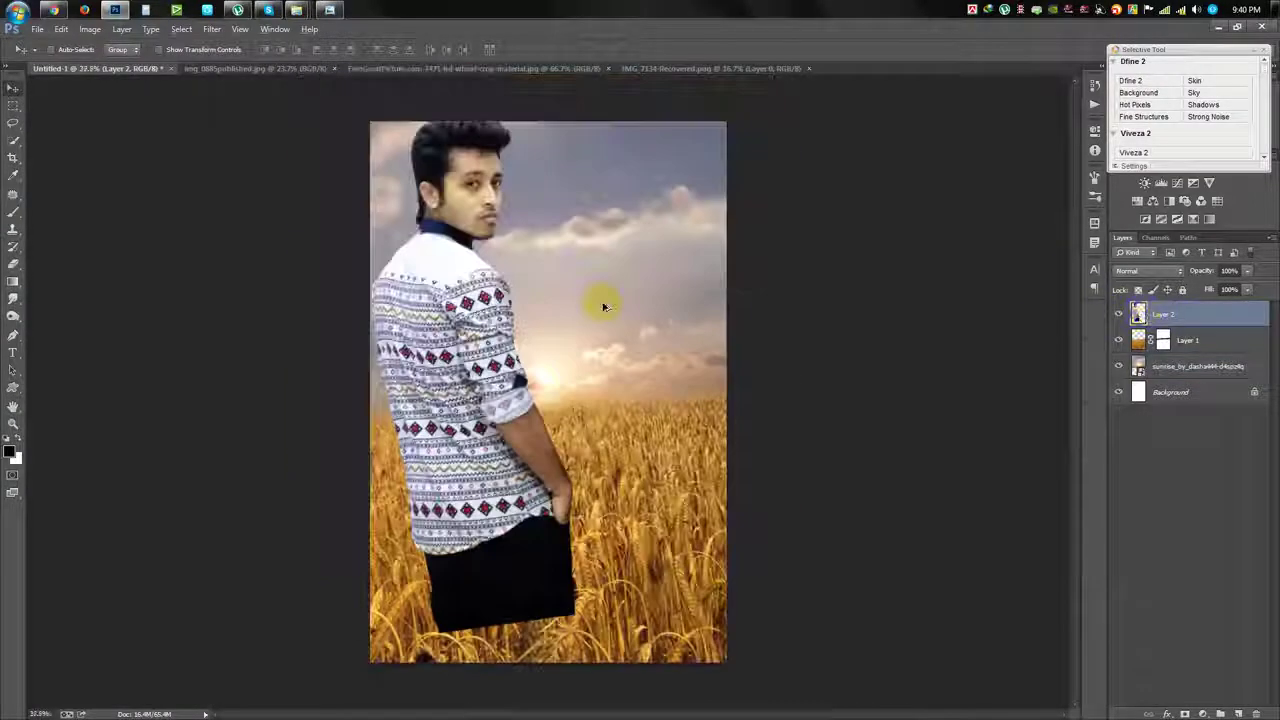
{"action": "scroll", "coordinate": [600, 300], "scroll_direction": "up", "scroll_amount": 1}
Step: Mask the man's layer and paint wheat over the bottom of his dark trousers
{"action": "key", "text": "b"}
{"action": "left_click", "coordinate": [1183, 712]}
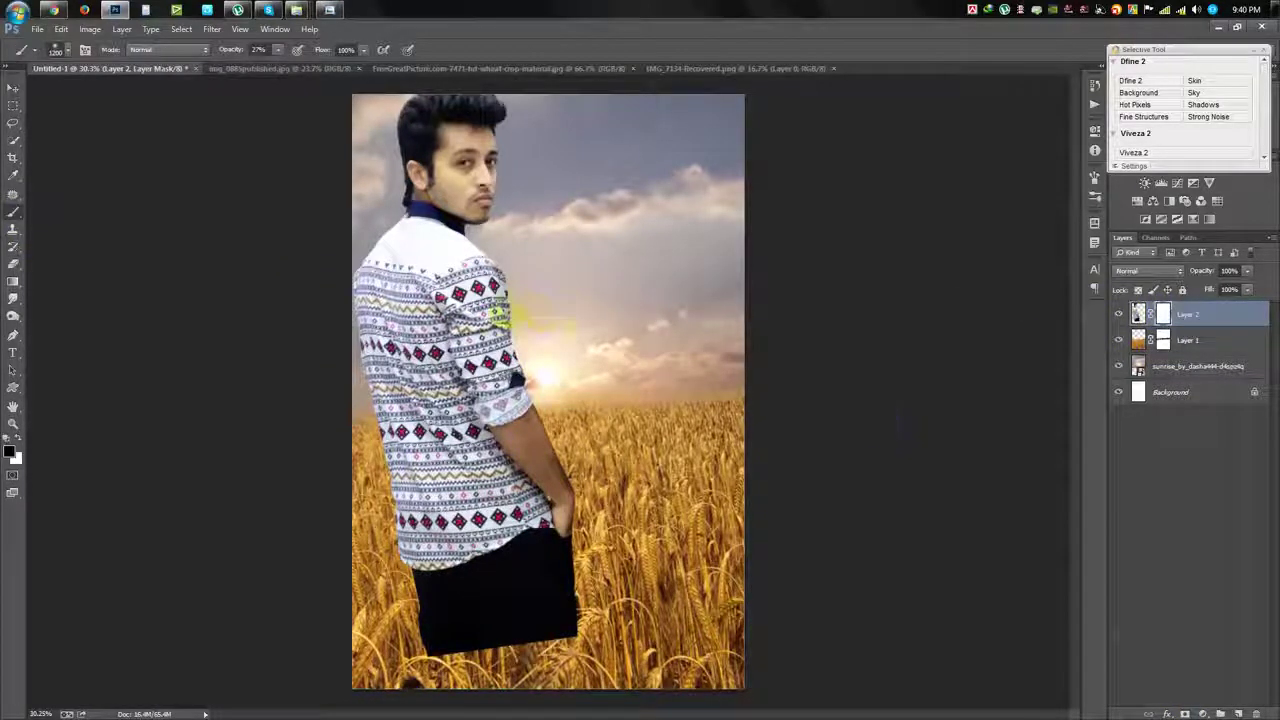
{"action": "right_click", "coordinate": [508, 307]}
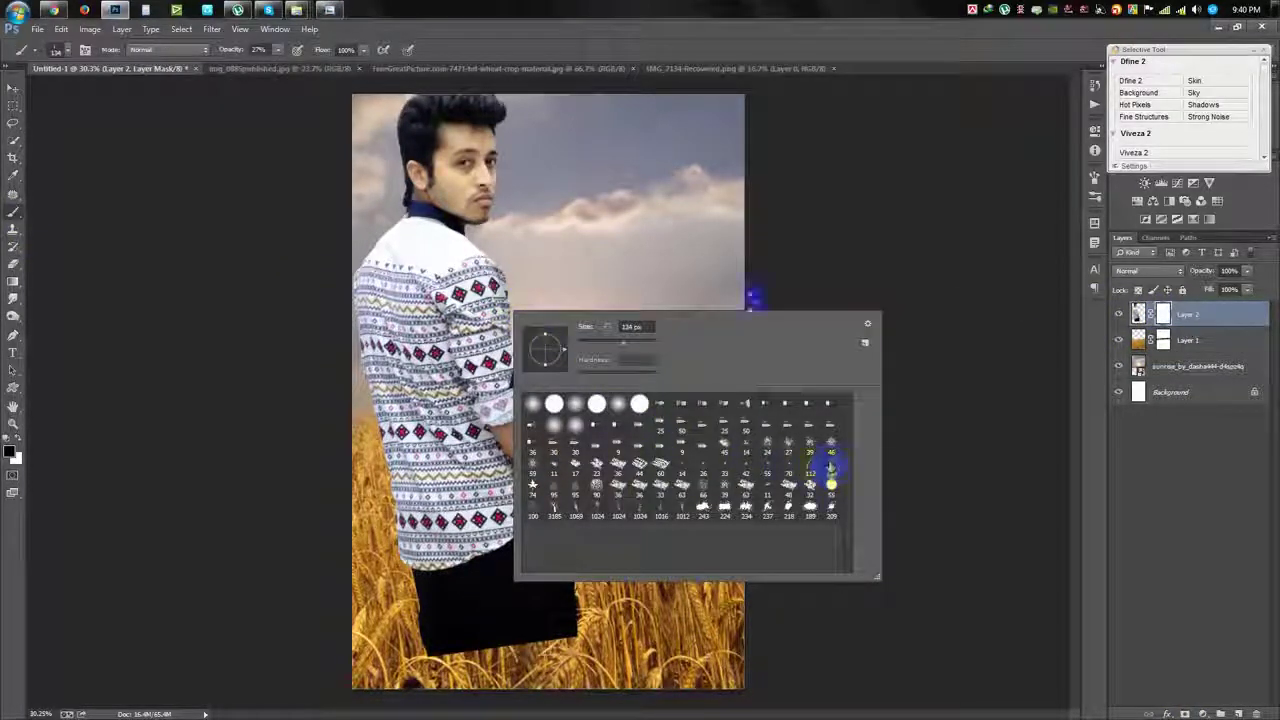
{"action": "left_click", "coordinate": [608, 49]}
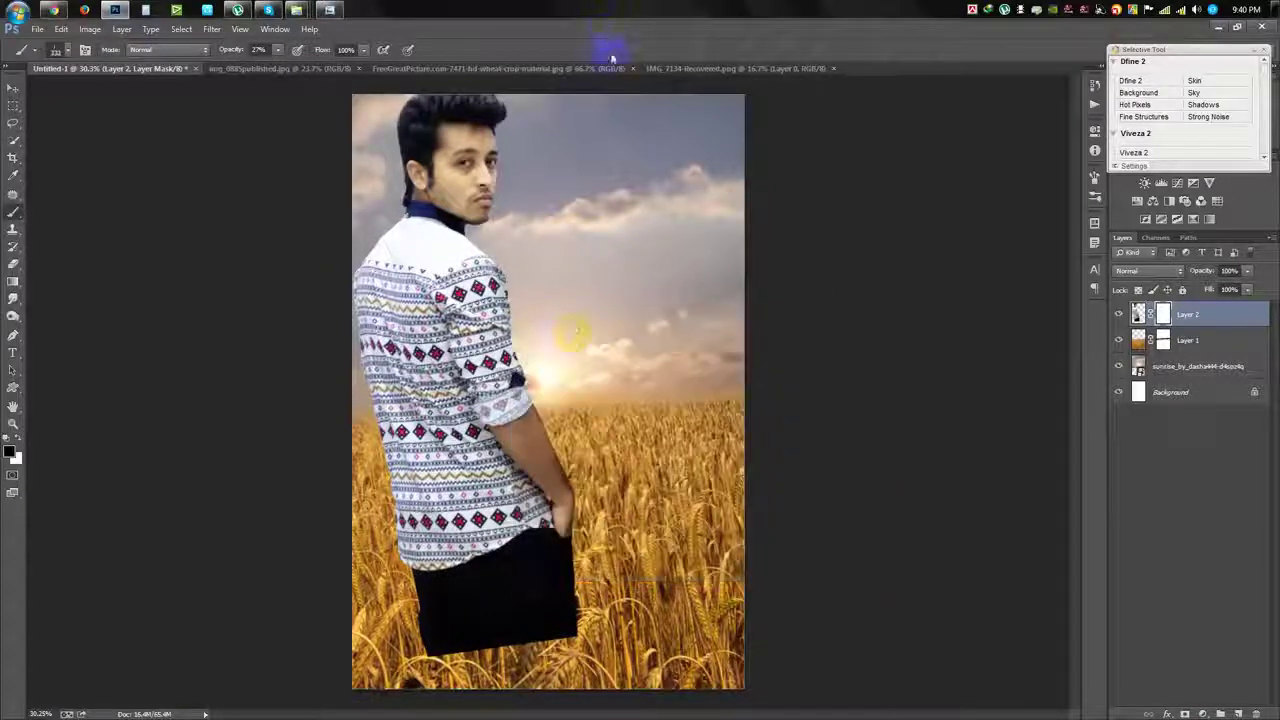
{"action": "left_click_drag", "start_coordinate": [492, 645], "coordinate": [590, 630]}
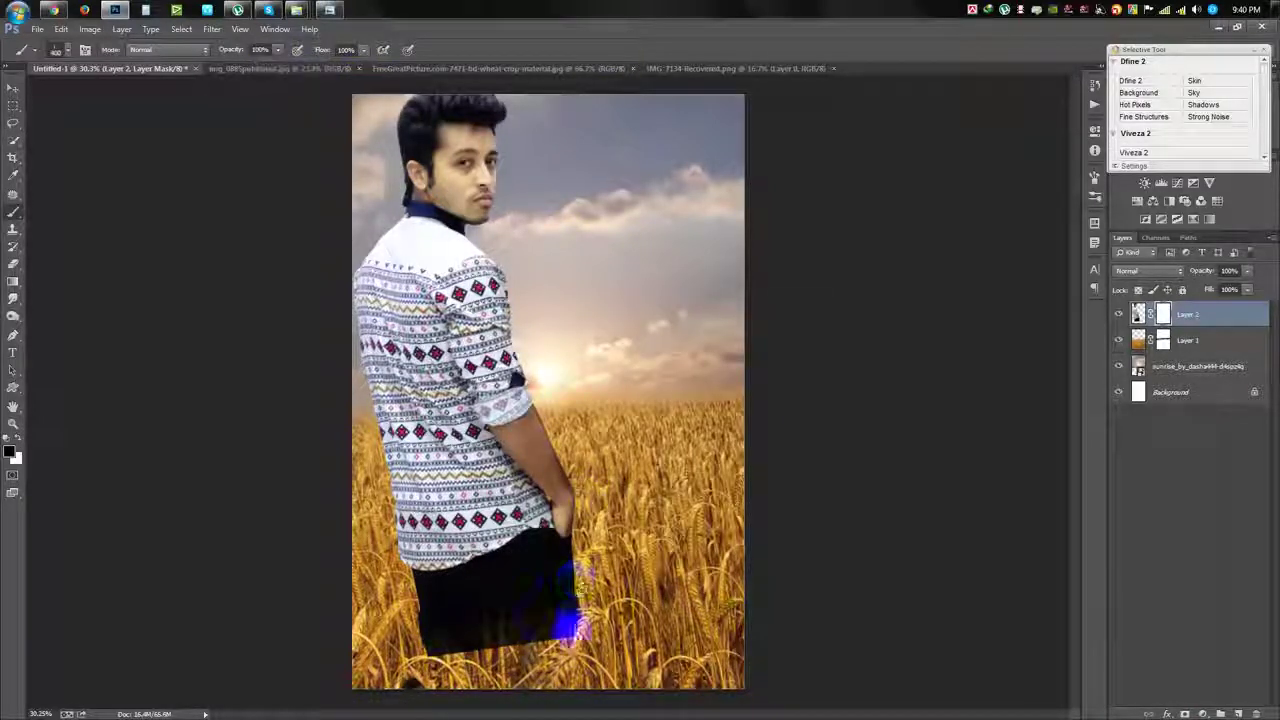
{"action": "left_click_drag", "start_coordinate": [562, 640], "coordinate": [488, 680]}
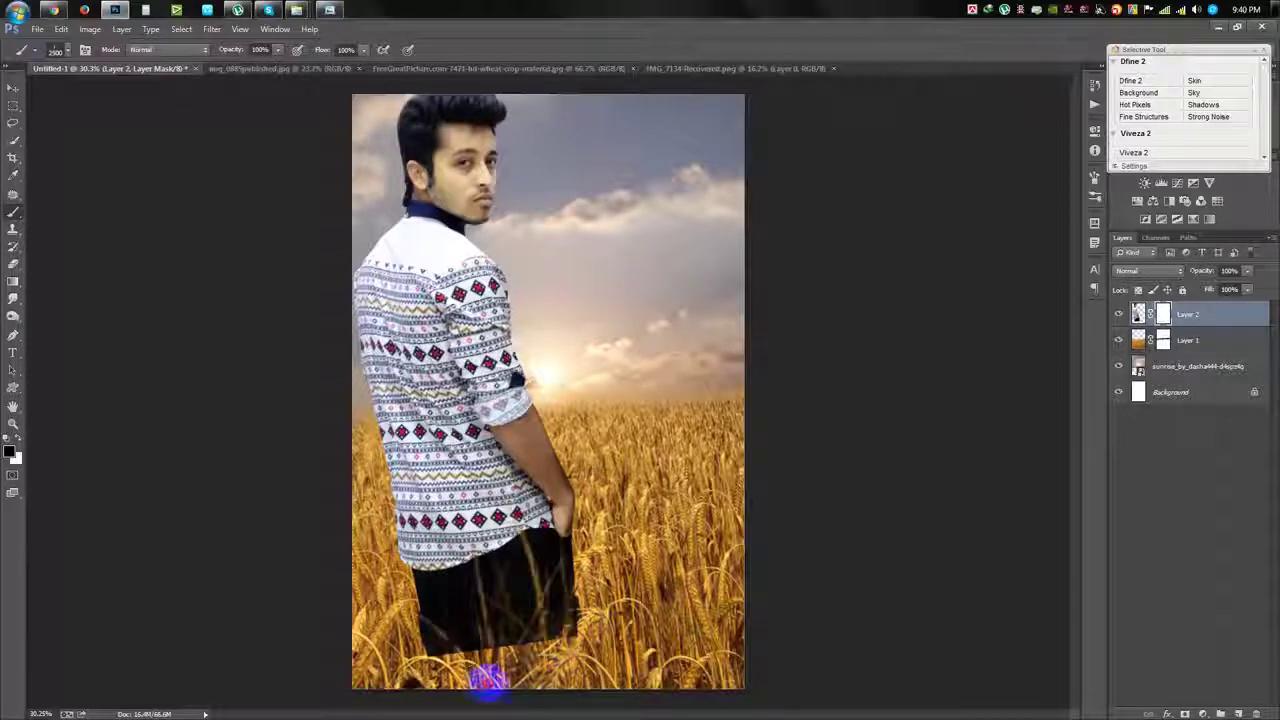
{"action": "key", "text": "ctrl+alt+z"}
{"action": "key", "text": "ctrl+alt+z"}
{"action": "left_click_drag", "start_coordinate": [545, 660], "coordinate": [585, 658]}
{"action": "key", "text": "bracketleft"}
{"action": "key", "text": "bracketleft"}
{"action": "key", "text": "bracketleft"}
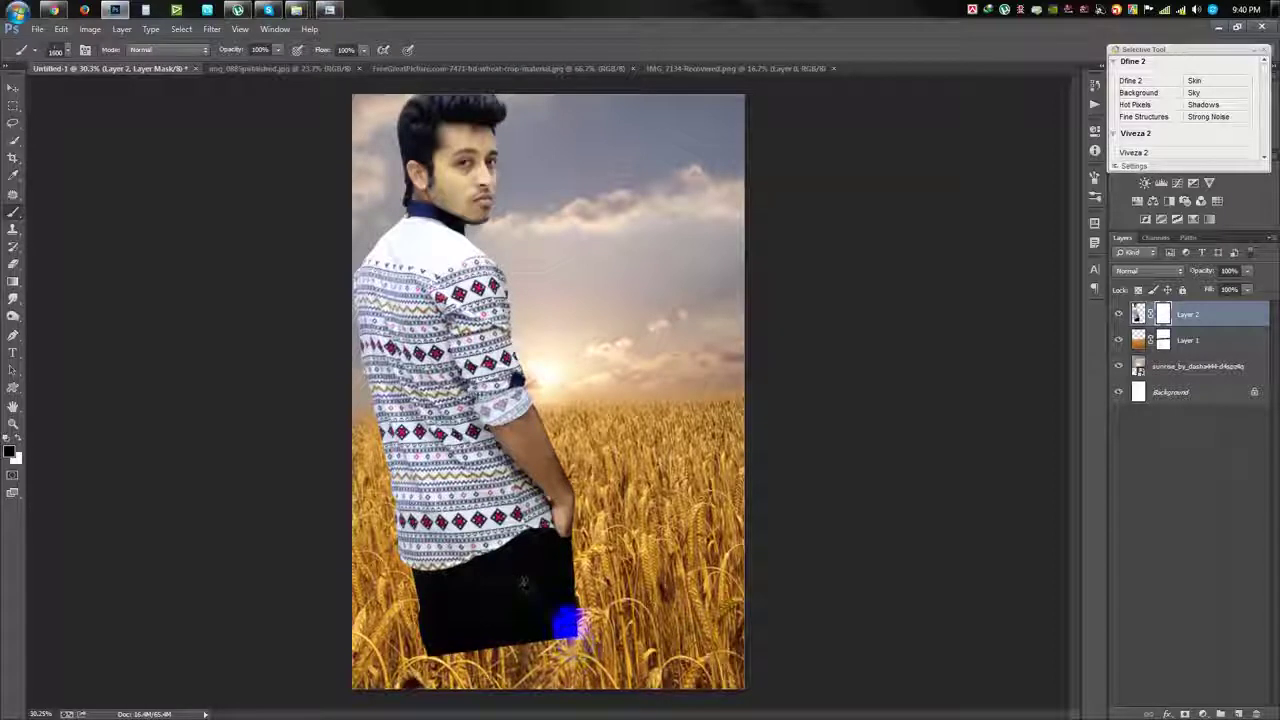
{"action": "left_click_drag", "start_coordinate": [533, 613], "coordinate": [506, 598]}
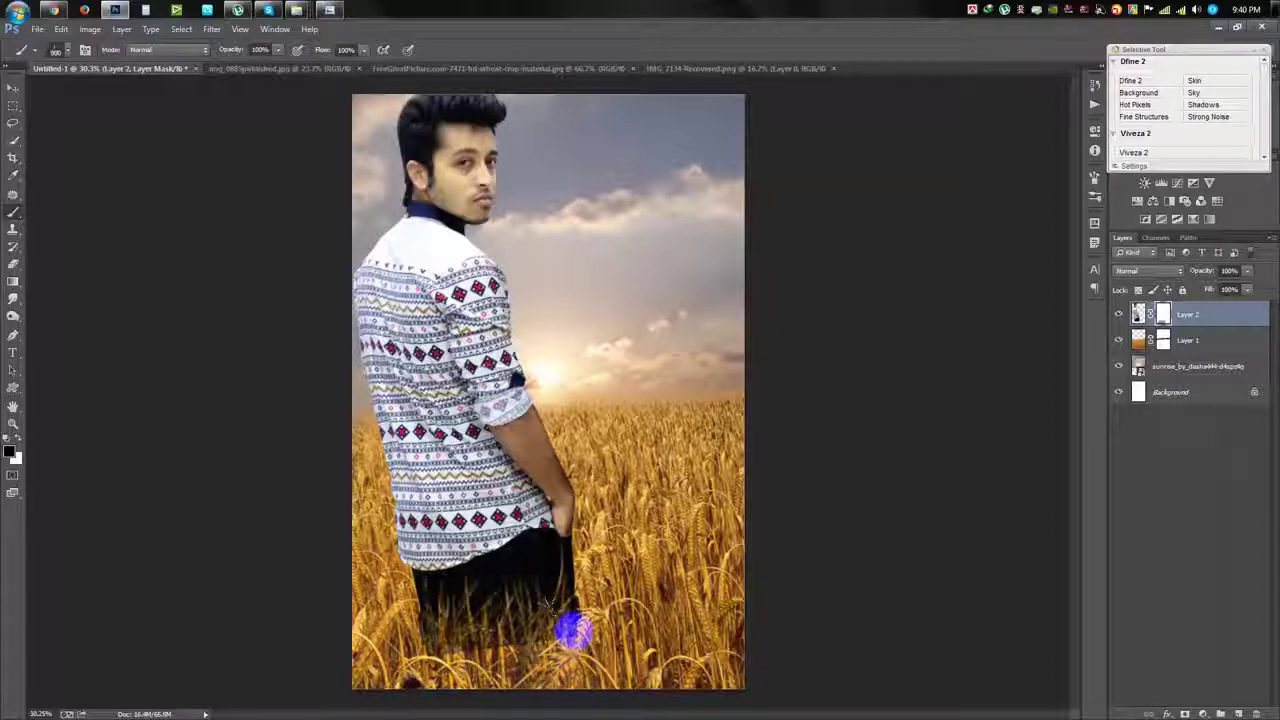
{"action": "left_click_drag", "start_coordinate": [566, 645], "coordinate": [480, 650]}
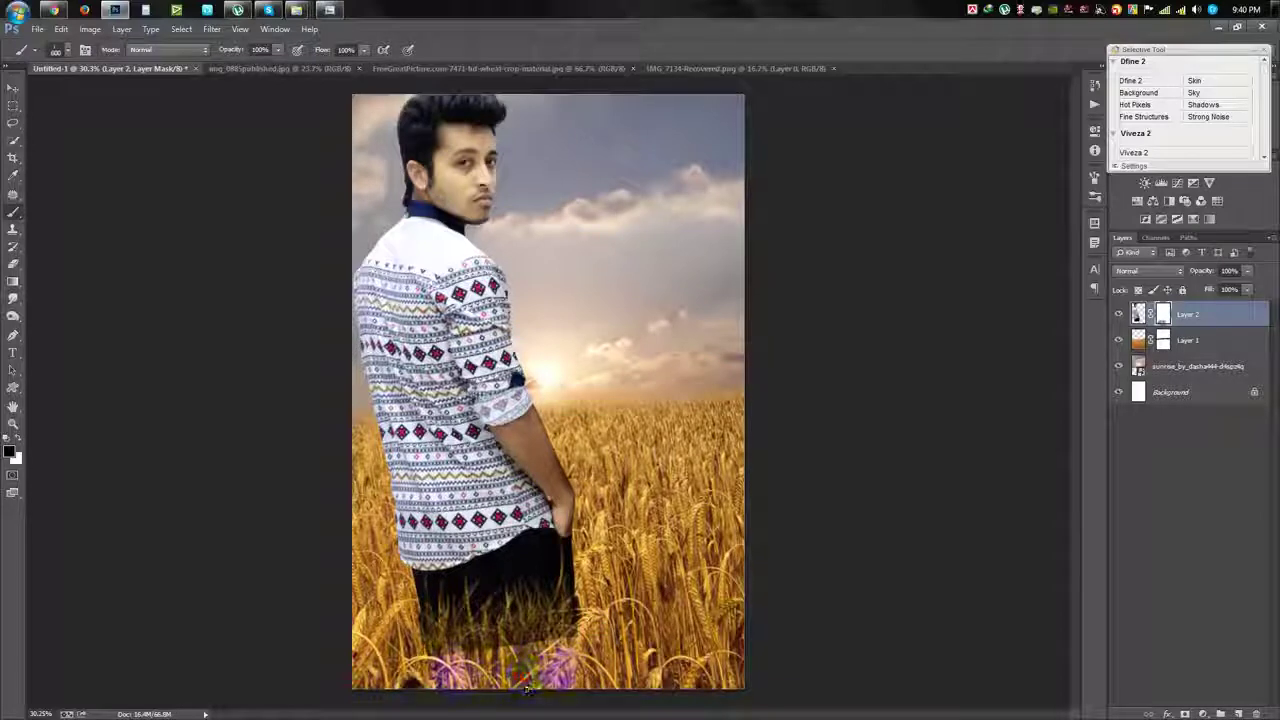
{"action": "mouse_move", "coordinate": [538, 632]}
{"action": "left_mouse_down"}
{"action": "mouse_move", "coordinate": [486, 663]}
{"action": "mouse_move", "coordinate": [400, 671]}
{"action": "mouse_move", "coordinate": [597, 628]}
{"action": "left_mouse_up"}
{"action": "mouse_move", "coordinate": [505, 622]}
{"action": "left_mouse_down"}
{"action": "mouse_move", "coordinate": [419, 640]}
{"action": "mouse_move", "coordinate": [428, 658]}
{"action": "left_mouse_up"}
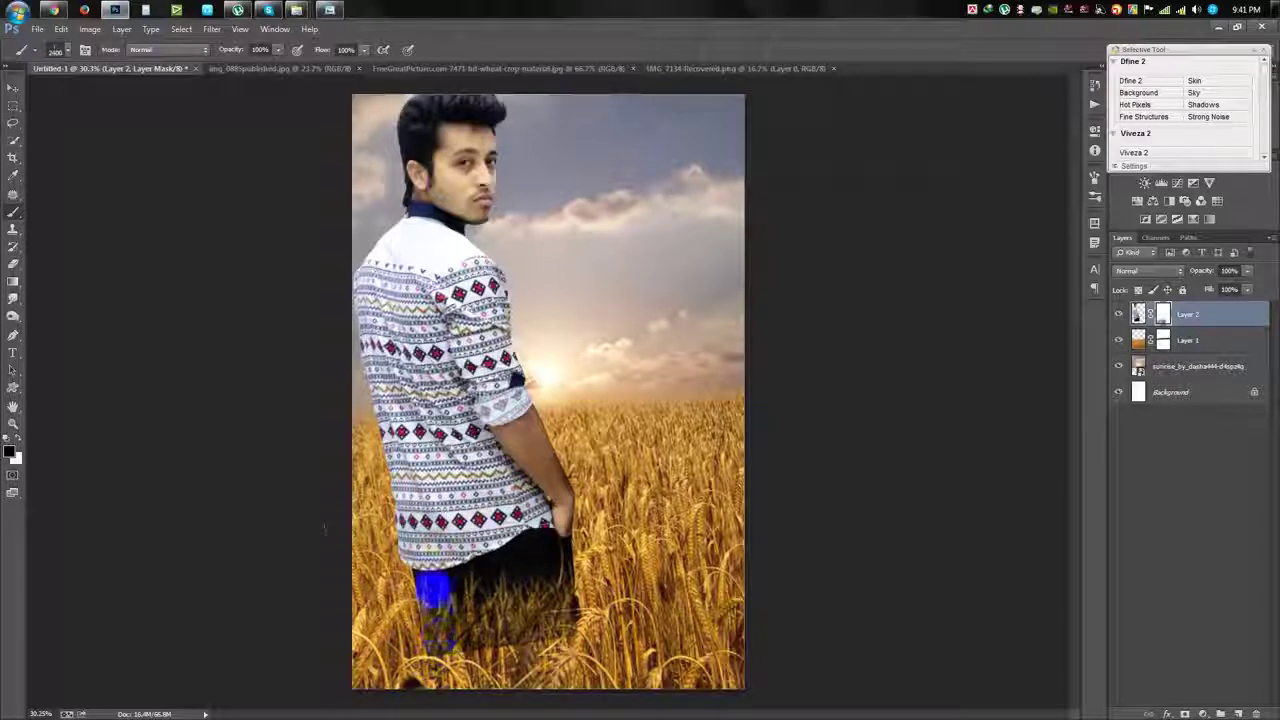
{"action": "mouse_move", "coordinate": [430, 582]}
{"action": "left_mouse_down"}
{"action": "mouse_move", "coordinate": [566, 663]}
{"action": "mouse_move", "coordinate": [440, 672]}
{"action": "left_mouse_up"}
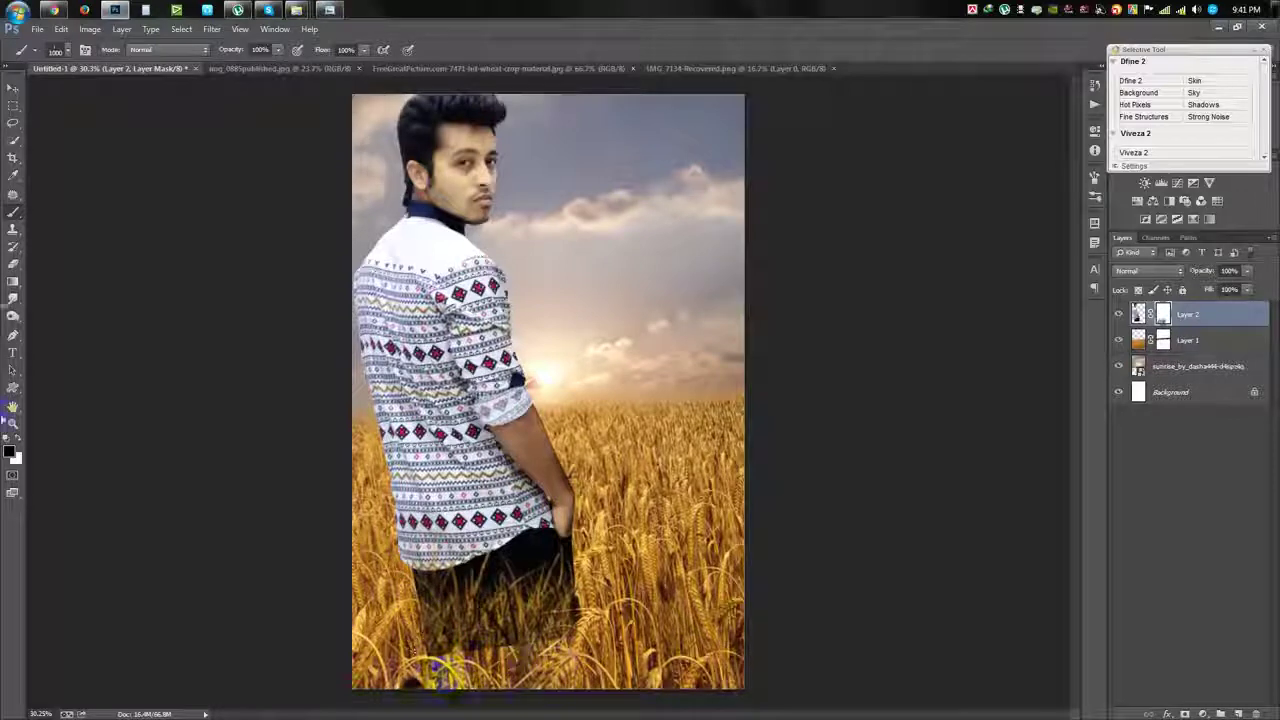
Step: With a soft round brush, blend wheat over the shadow below the shirt
{"action": "right_click", "coordinate": [13, 228]}
{"action": "right_click", "coordinate": [620, 410]}
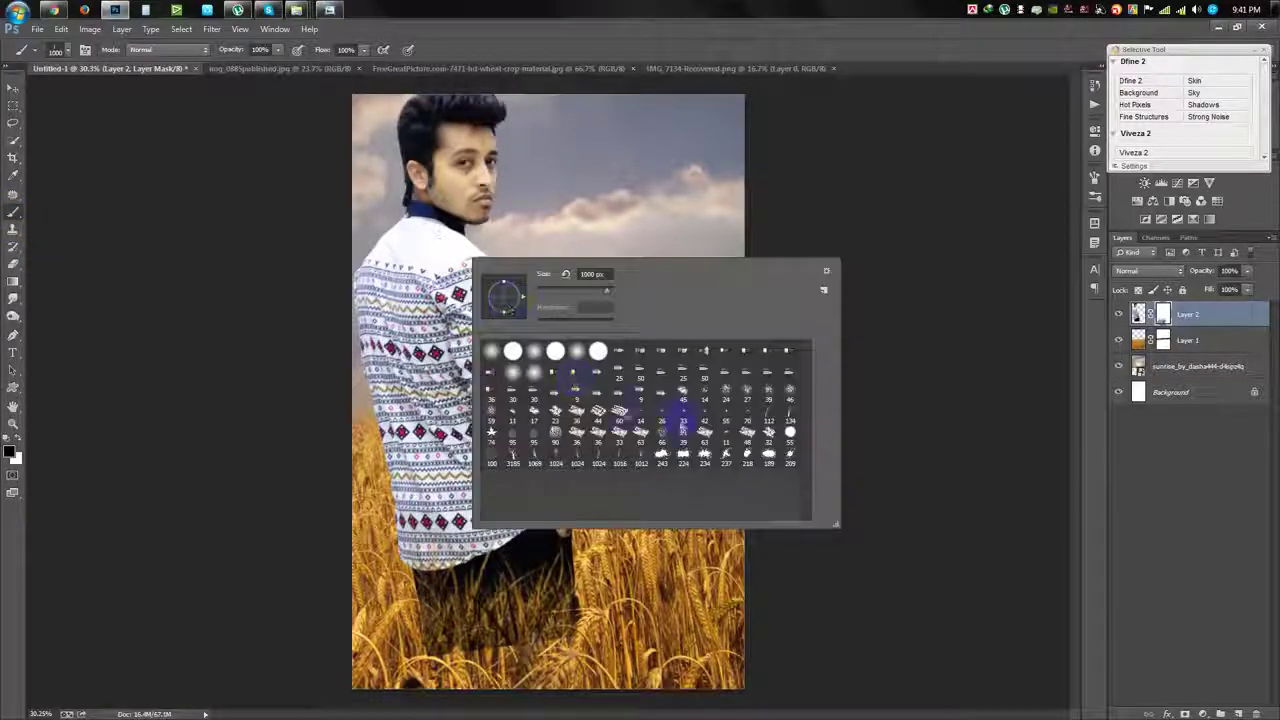
{"action": "left_click", "coordinate": [768, 420]}
{"action": "double_click", "coordinate": [592, 273]}
{"action": "left_click", "coordinate": [566, 56]}
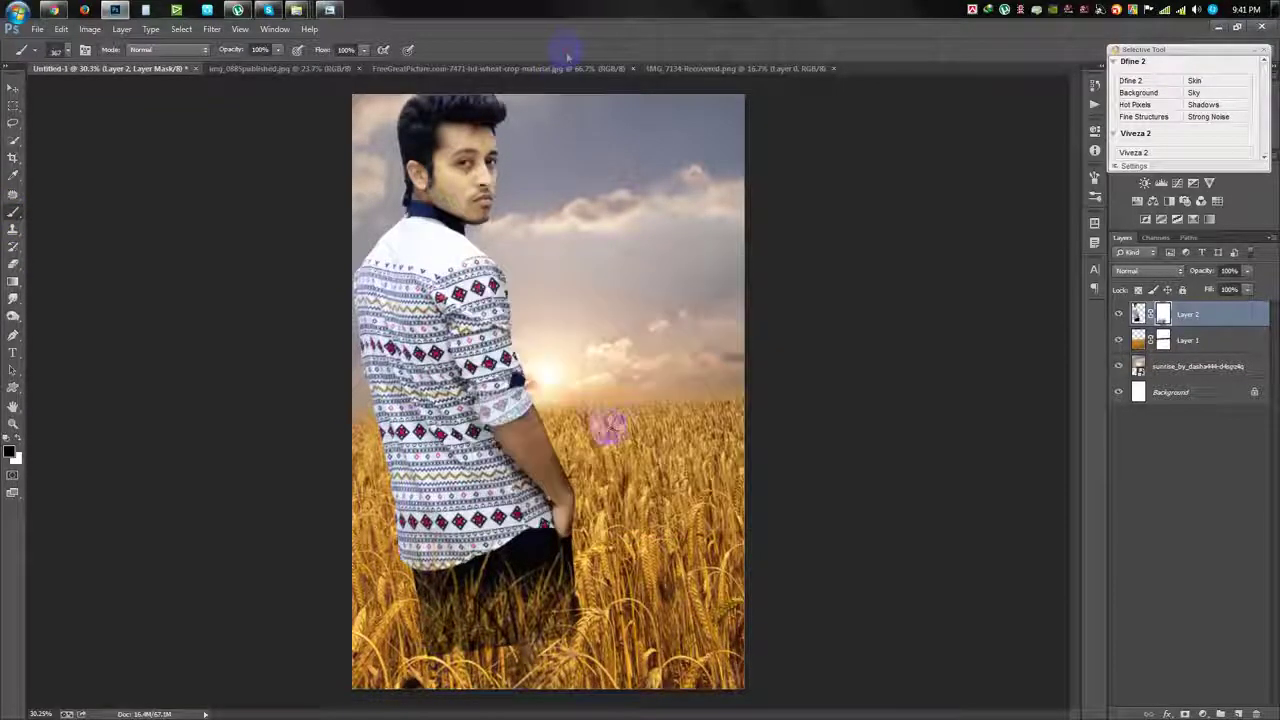
{"action": "mouse_move", "coordinate": [490, 655]}
{"action": "left_mouse_down"}
{"action": "mouse_move", "coordinate": [395, 672]}
{"action": "mouse_move", "coordinate": [568, 652]}
{"action": "mouse_move", "coordinate": [543, 451]}
{"action": "left_mouse_up"}
{"action": "key", "text": "ctrl+plus"}
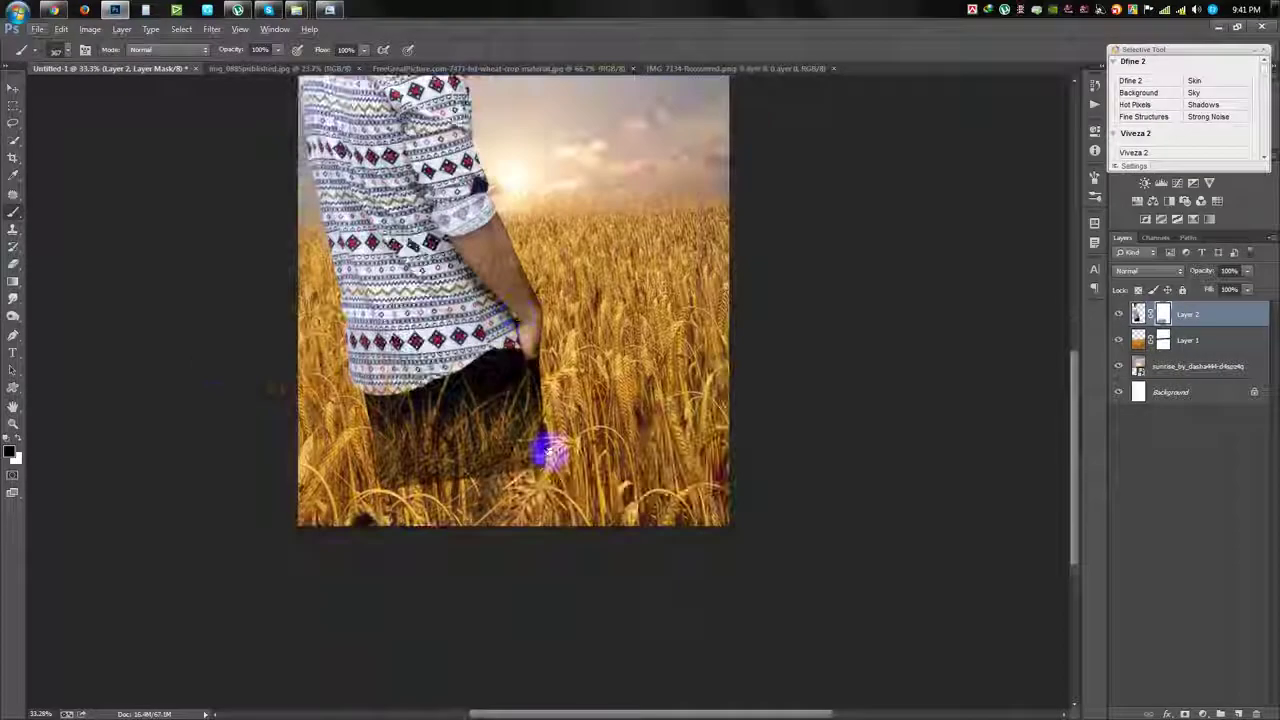
{"action": "right_click", "coordinate": [481, 292]}
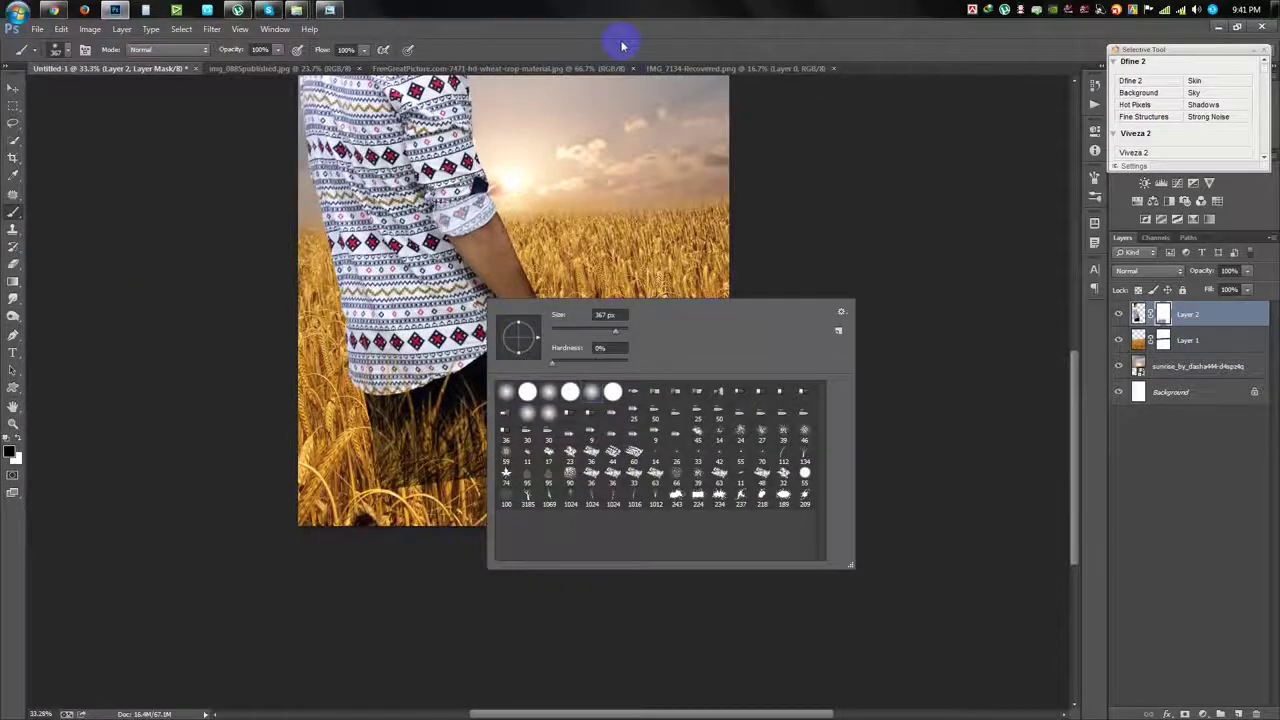
{"action": "key", "text": "Escape"}
{"action": "left_click_drag", "start_coordinate": [561, 478], "coordinate": [385, 527]}
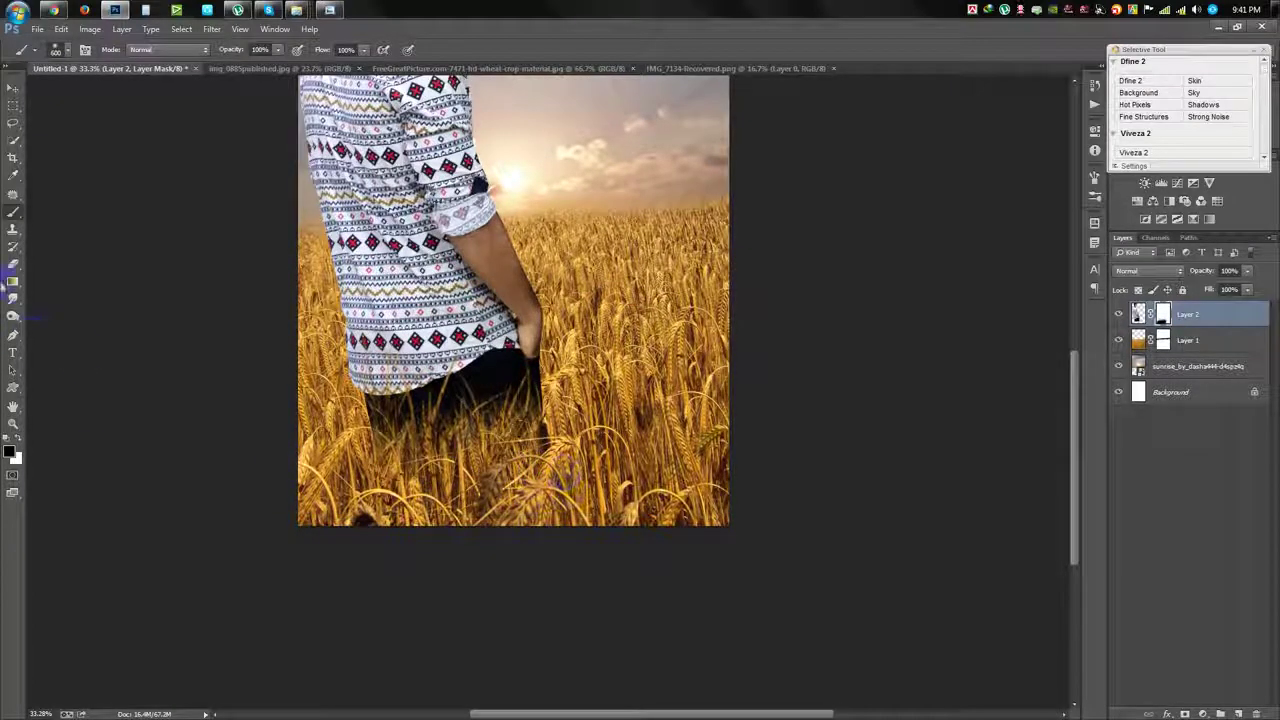
{"action": "key", "text": "ctrl+minus"}
{"action": "key", "text": "v"}
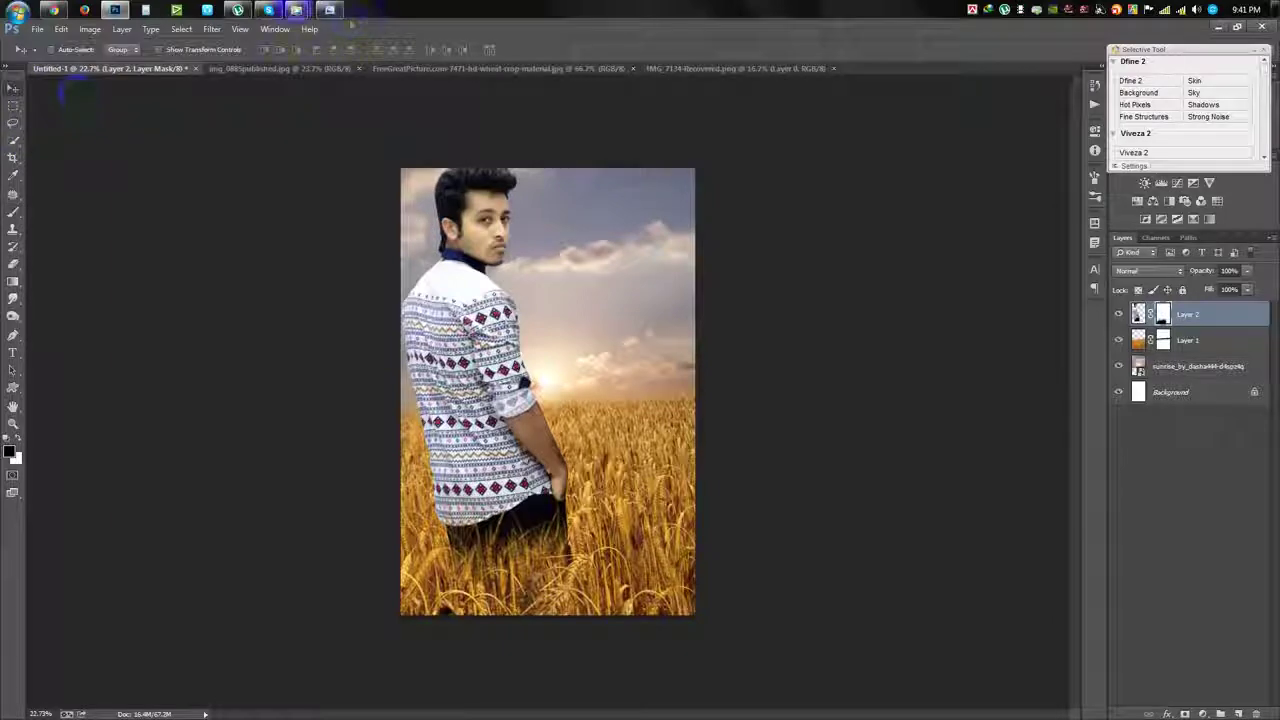
Step: Invert the wheat-stalks image and select the wheat with Color Range
{"action": "left_click", "coordinate": [686, 68]}
{"action": "left_click", "coordinate": [594, 68]}
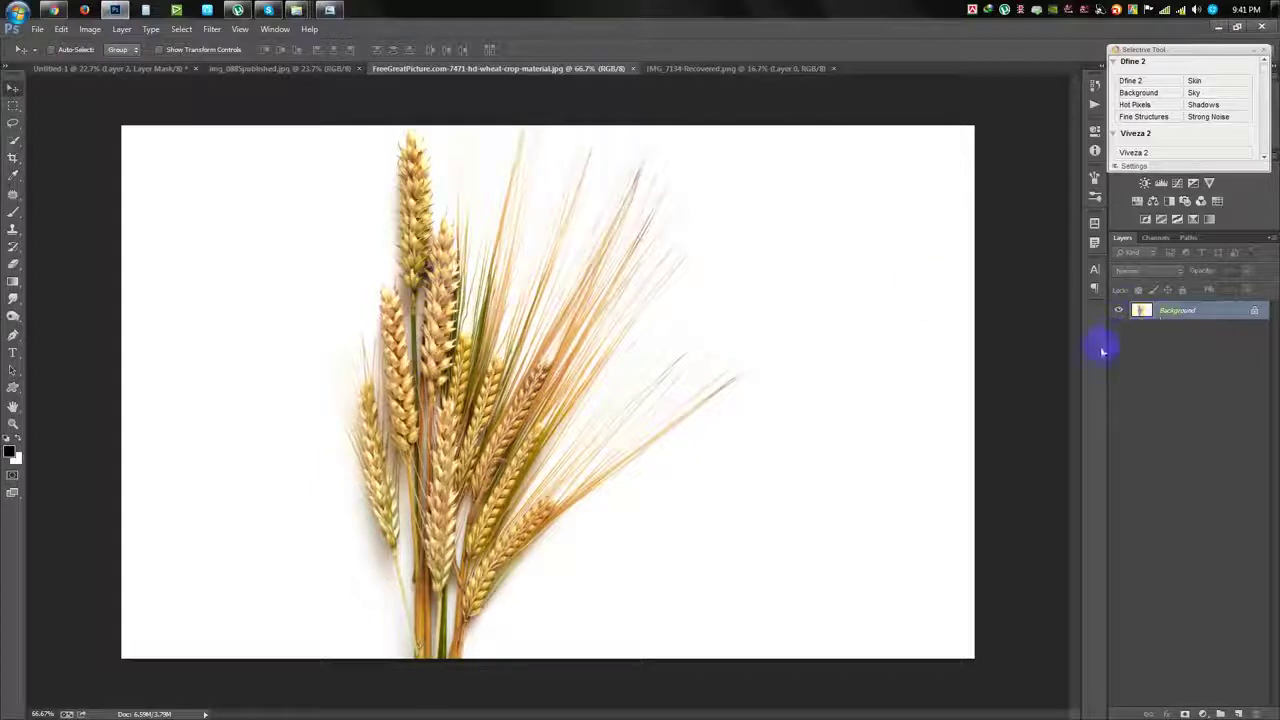
{"action": "key", "text": "ctrl+i"}
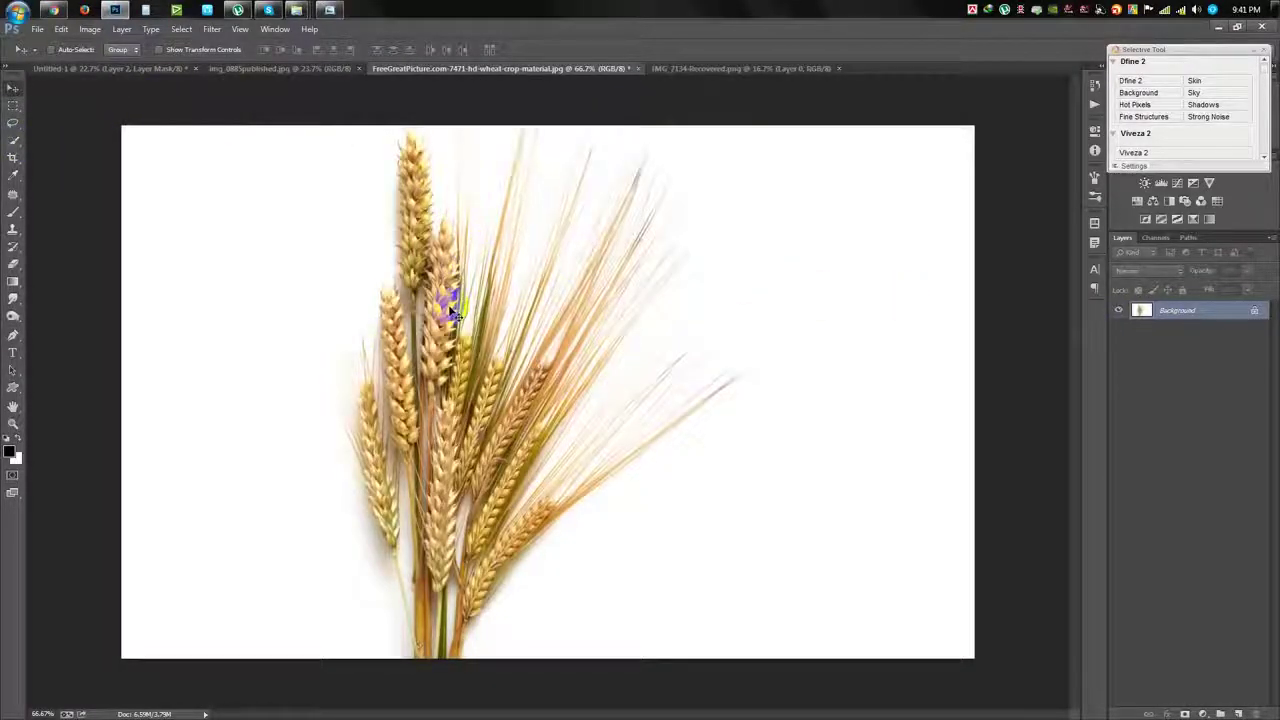
{"action": "left_click", "coordinate": [182, 29]}
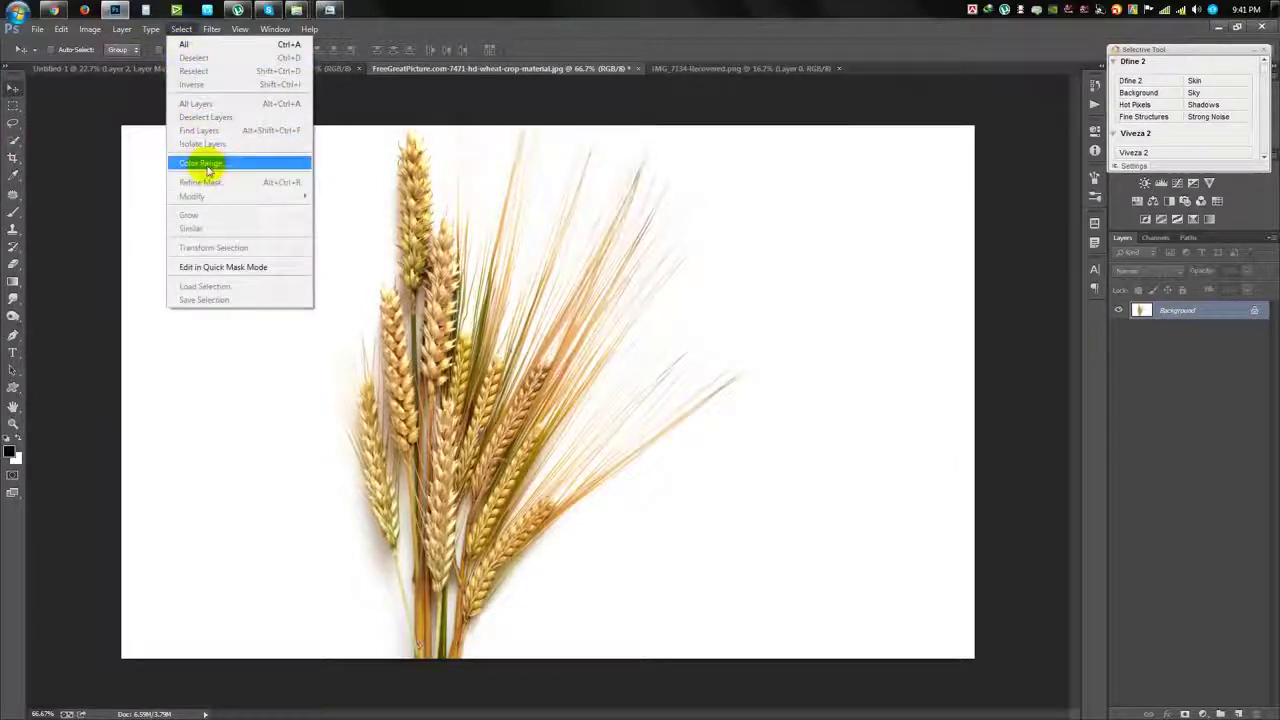
{"action": "left_click", "coordinate": [200, 168]}
{"action": "left_click_drag", "start_coordinate": [766, 150], "coordinate": [898, 106]}
{"action": "left_click", "coordinate": [757, 168]}
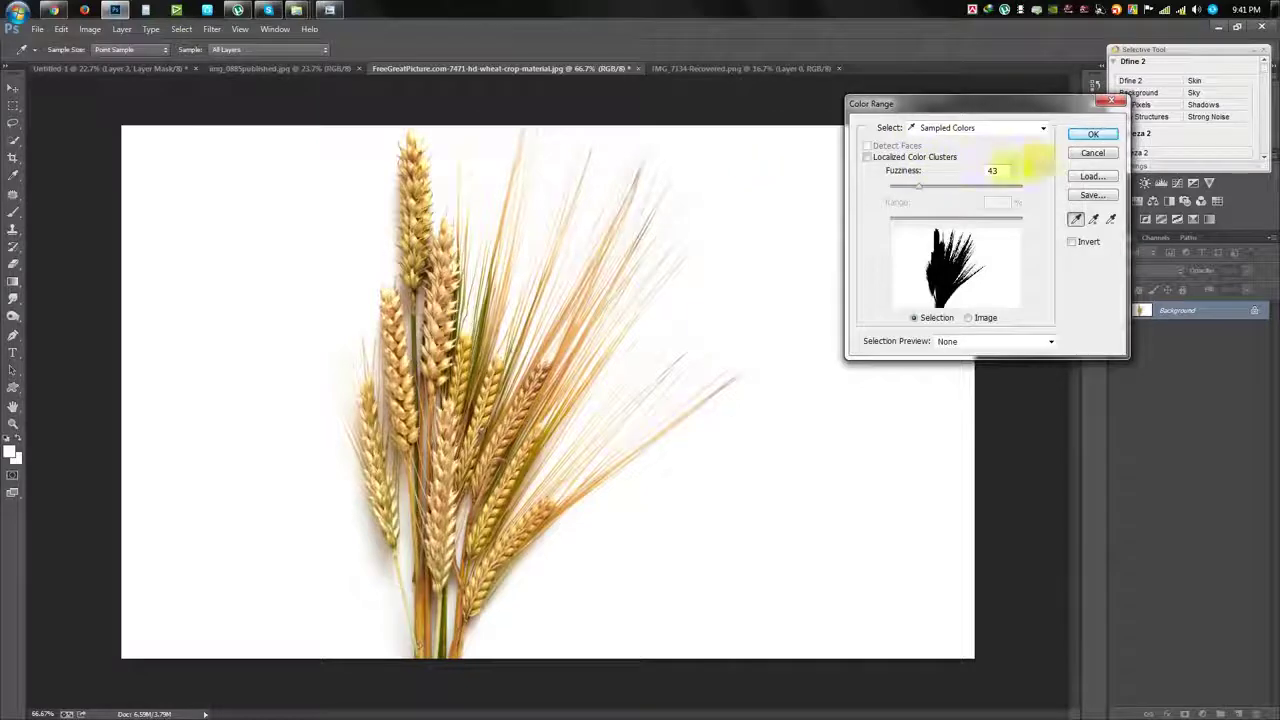
{"action": "left_click", "coordinate": [1088, 134]}
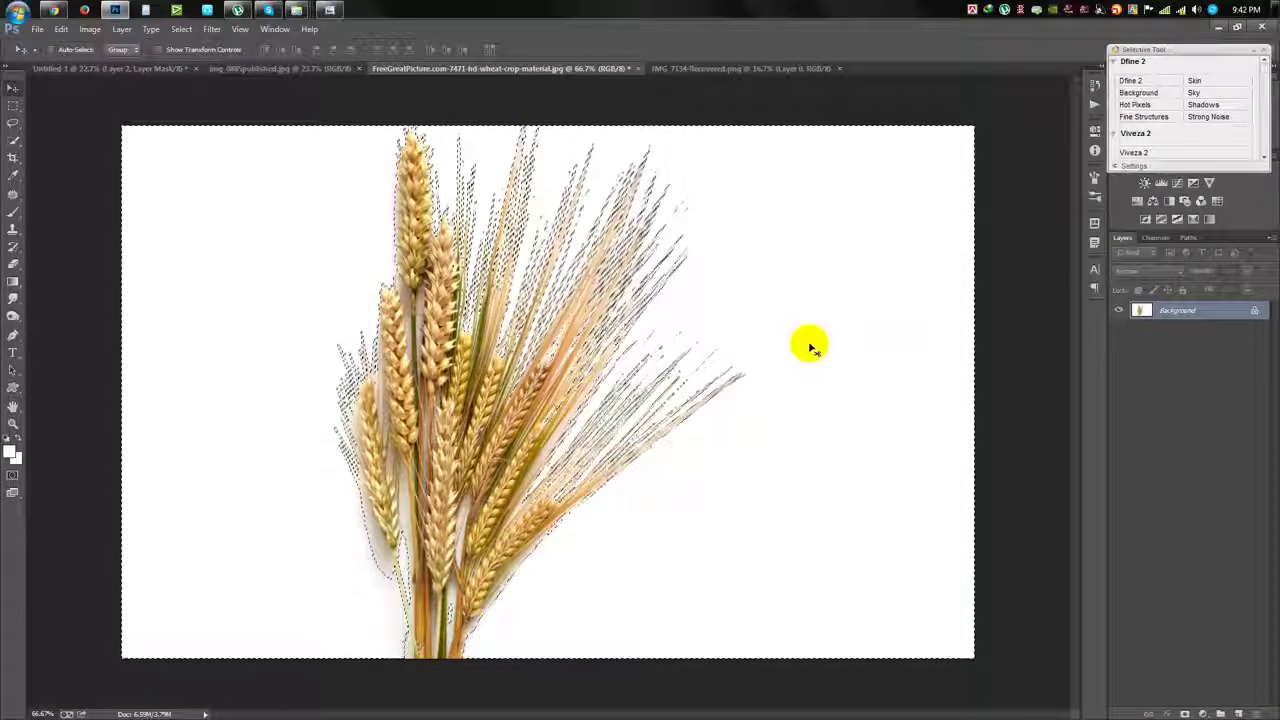
Step: Inverse the selection, mask out the white background, and drag the wheat toward the composite
{"action": "left_click", "coordinate": [181, 28]}
{"action": "left_click", "coordinate": [195, 85]}
{"action": "left_click", "coordinate": [1185, 713]}
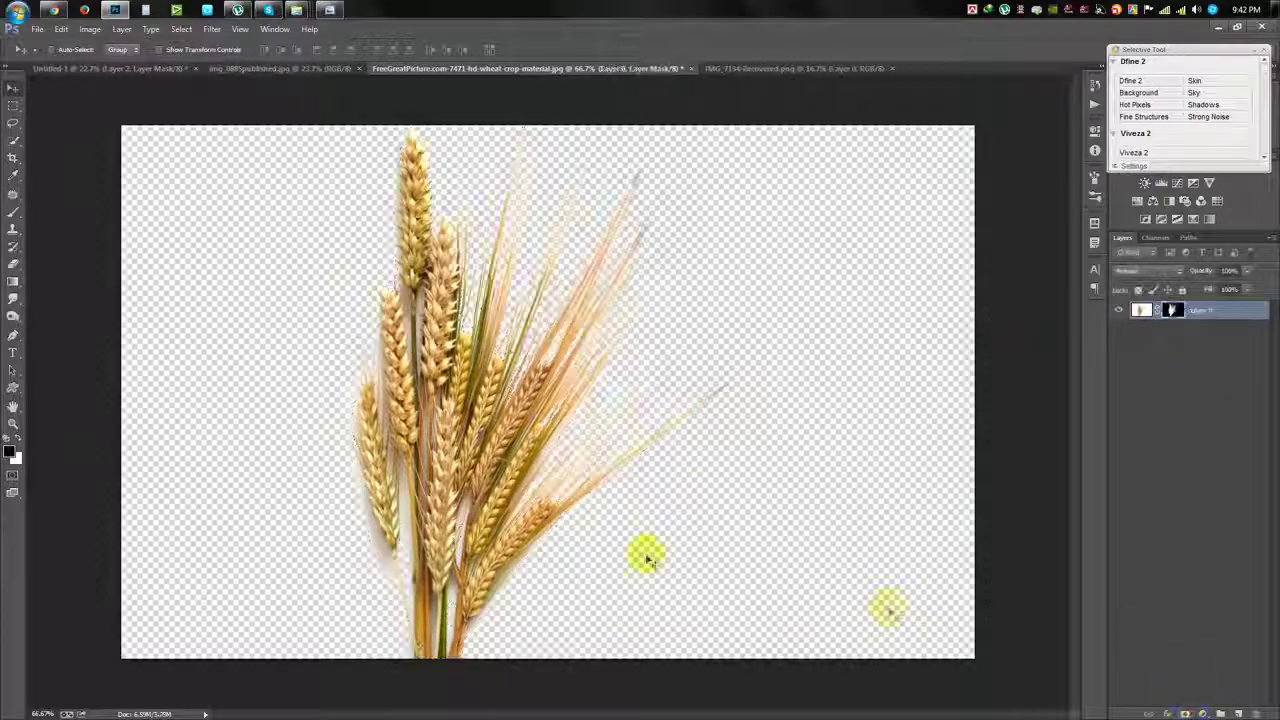
{"action": "left_click_drag", "start_coordinate": [448, 493], "coordinate": [565, 488]}
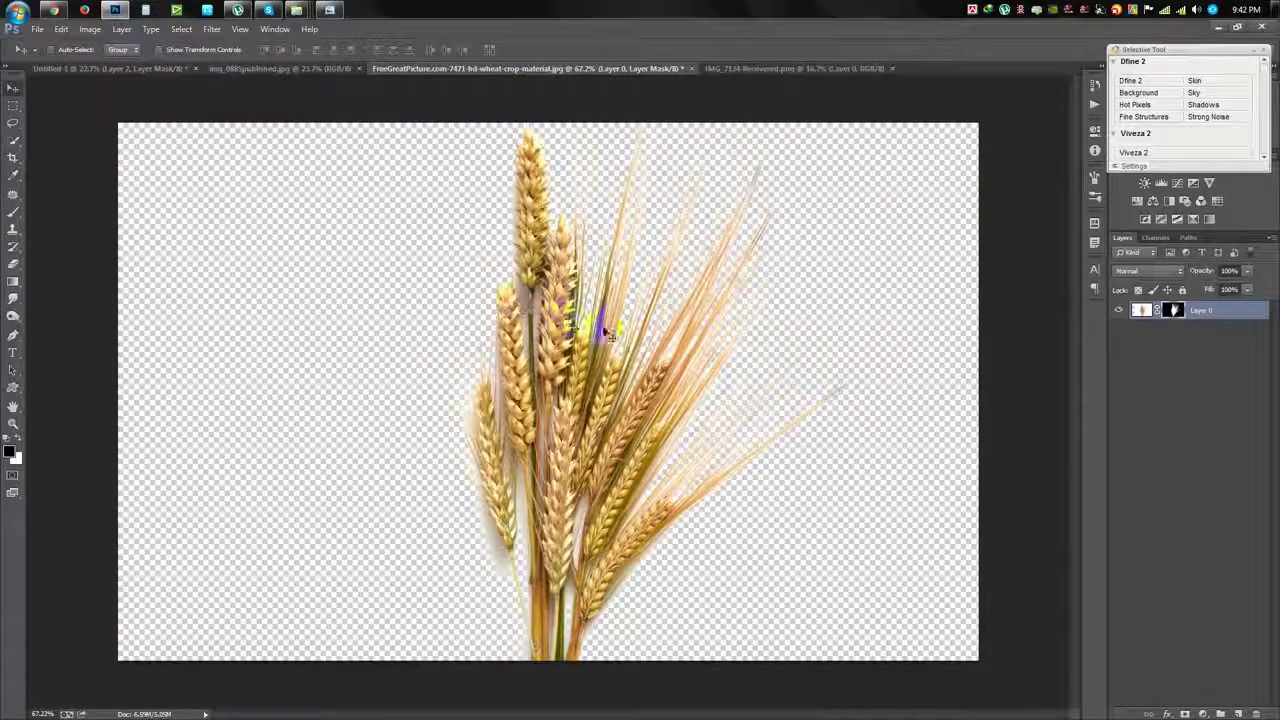
{"action": "left_click_drag", "start_coordinate": [609, 336], "coordinate": [195, 69]}
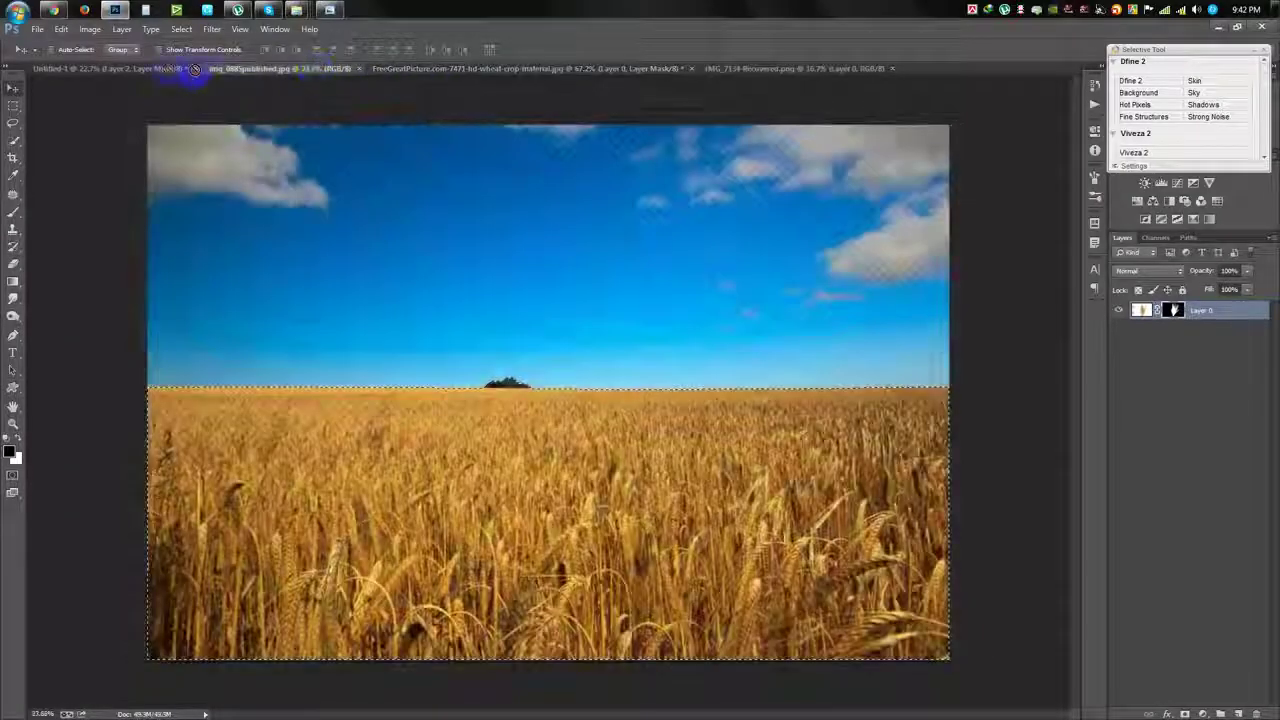
Step: Drop the wheat bunch into Untitled-1 as Layer 3 and open its Blending Options
{"action": "left_click_drag", "start_coordinate": [195, 69], "coordinate": [457, 543]}
{"action": "scroll", "coordinate": [457, 571], "scroll_direction": "up", "scroll_amount": 2}
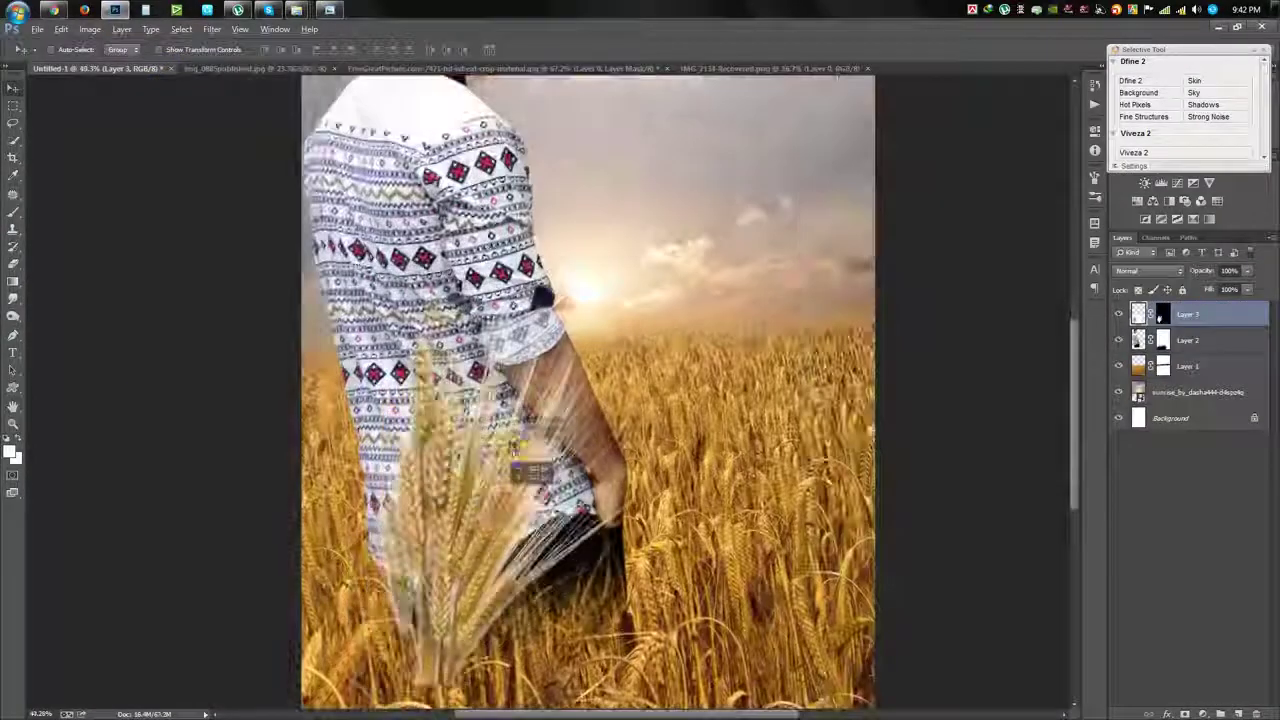
{"action": "scroll", "coordinate": [520, 465], "scroll_direction": "up", "scroll_amount": 2}
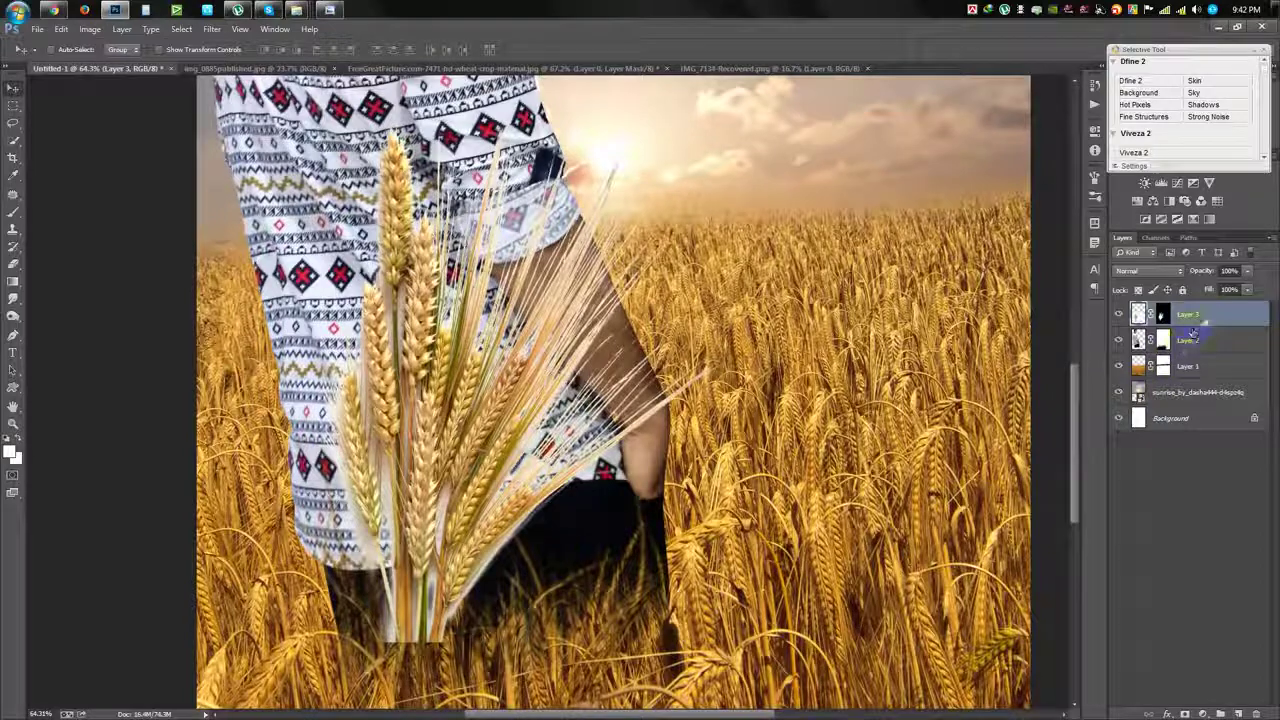
{"action": "double_click", "coordinate": [1220, 316]}
{"action": "left_click_drag", "start_coordinate": [1020, 110], "coordinate": [665, 110]}
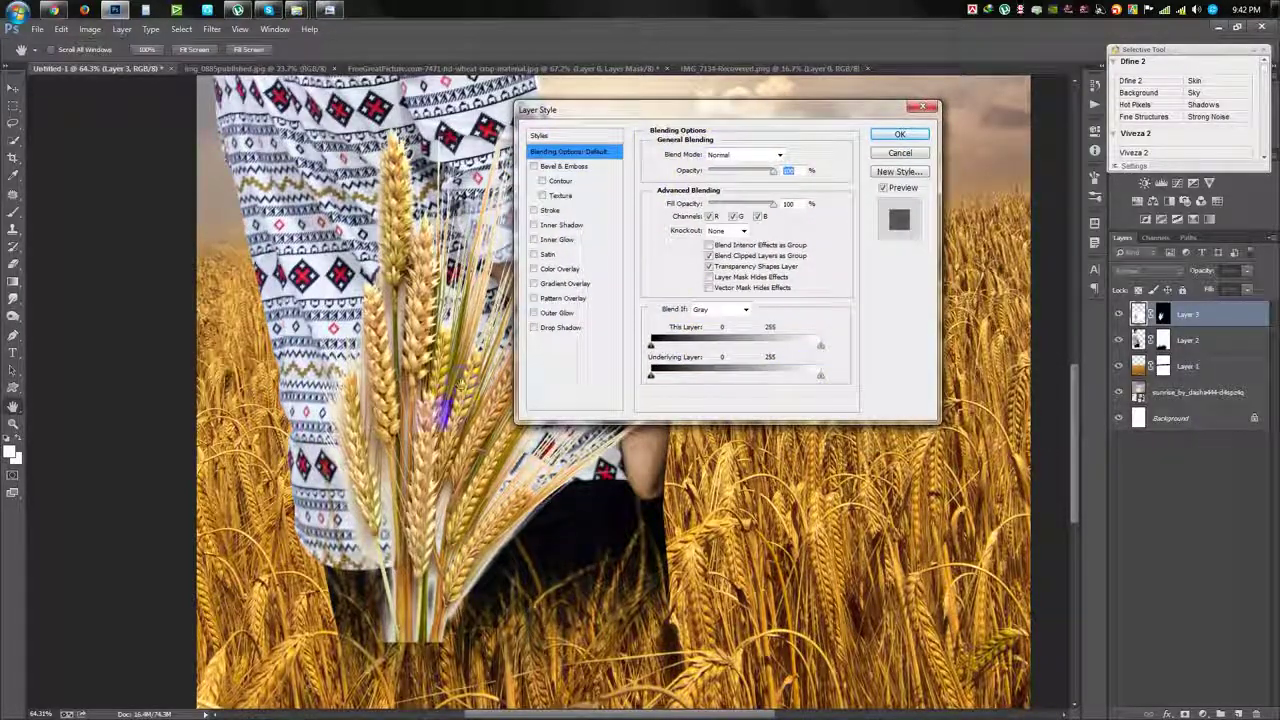
Step: View the Google image results for barley in the web browser
{"action": "left_click", "coordinate": [54, 9]}
{"action": "left_click", "coordinate": [195, 27]}
{"action": "left_click", "coordinate": [75, 27]}
{"action": "scroll", "coordinate": [256, 170], "scroll_direction": "down", "scroll_amount": 5}
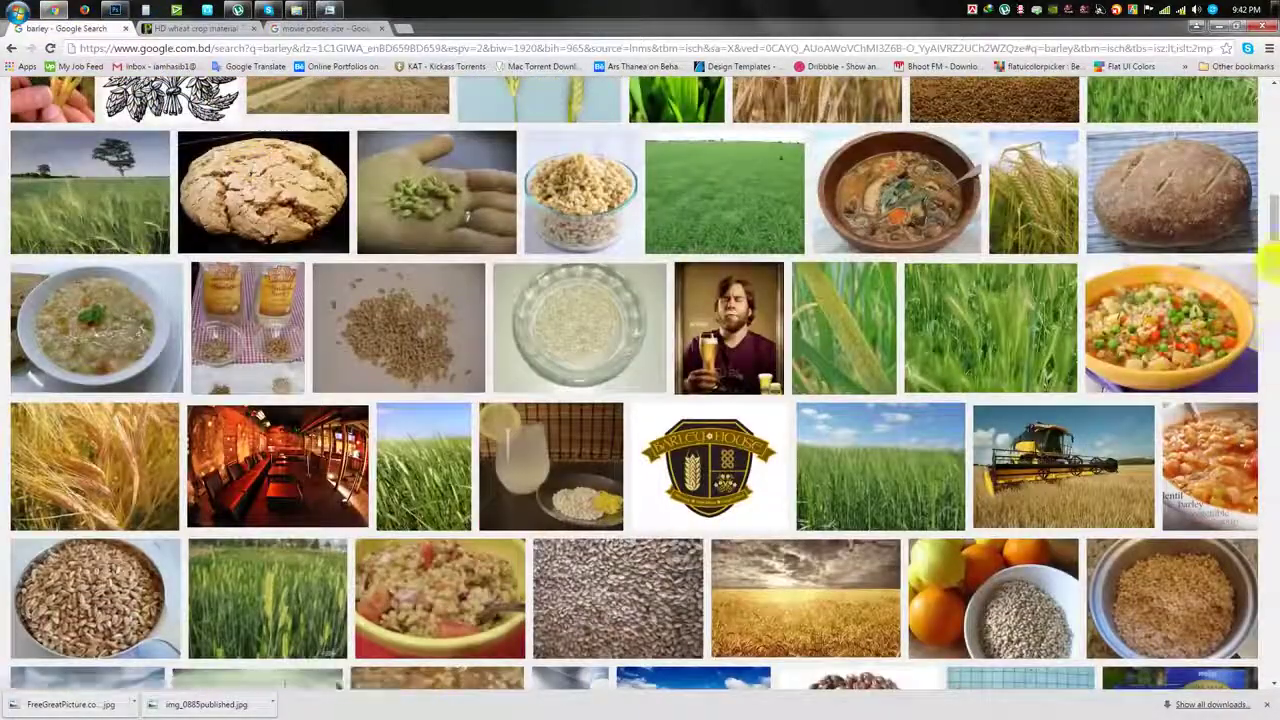
Step: Change the Google Images search to 'barley png' and minimize Chrome
{"action": "left_click_drag", "start_coordinate": [1272, 230], "coordinate": [1272, 100]}
{"action": "left_click", "coordinate": [131, 94]}
{"action": "type", "text": "po"}
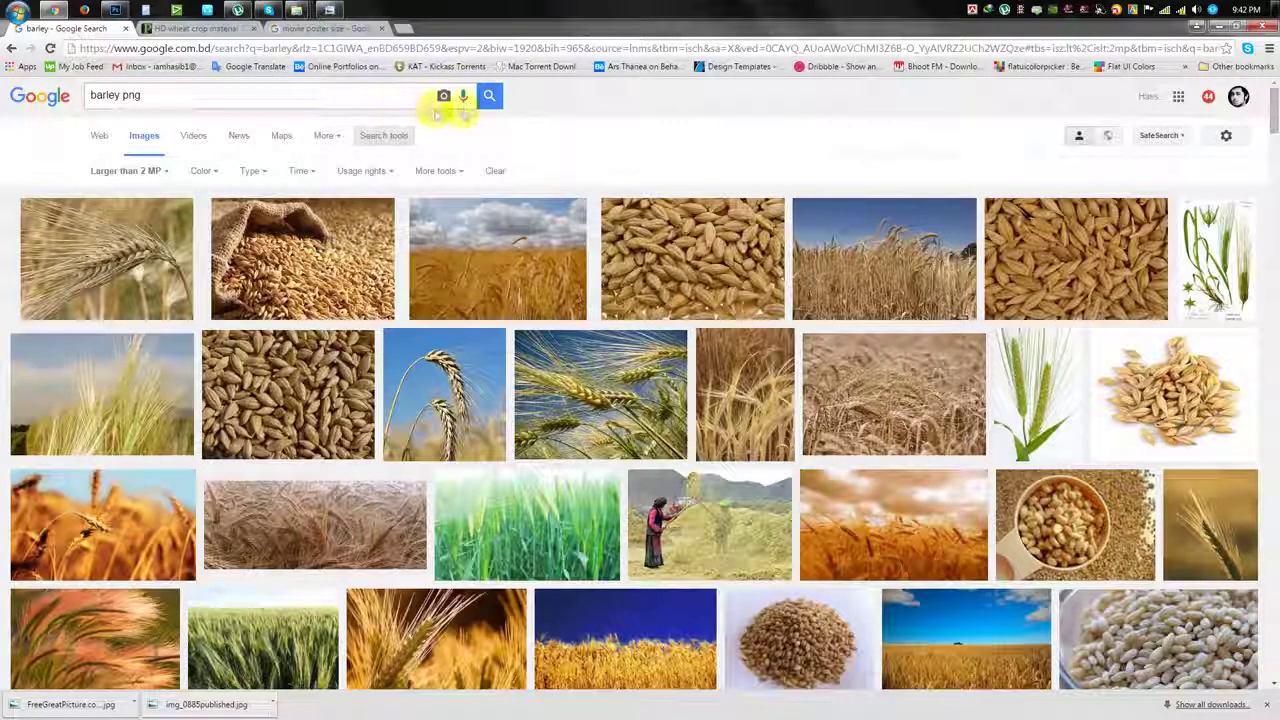
{"action": "left_click", "coordinate": [1214, 26]}
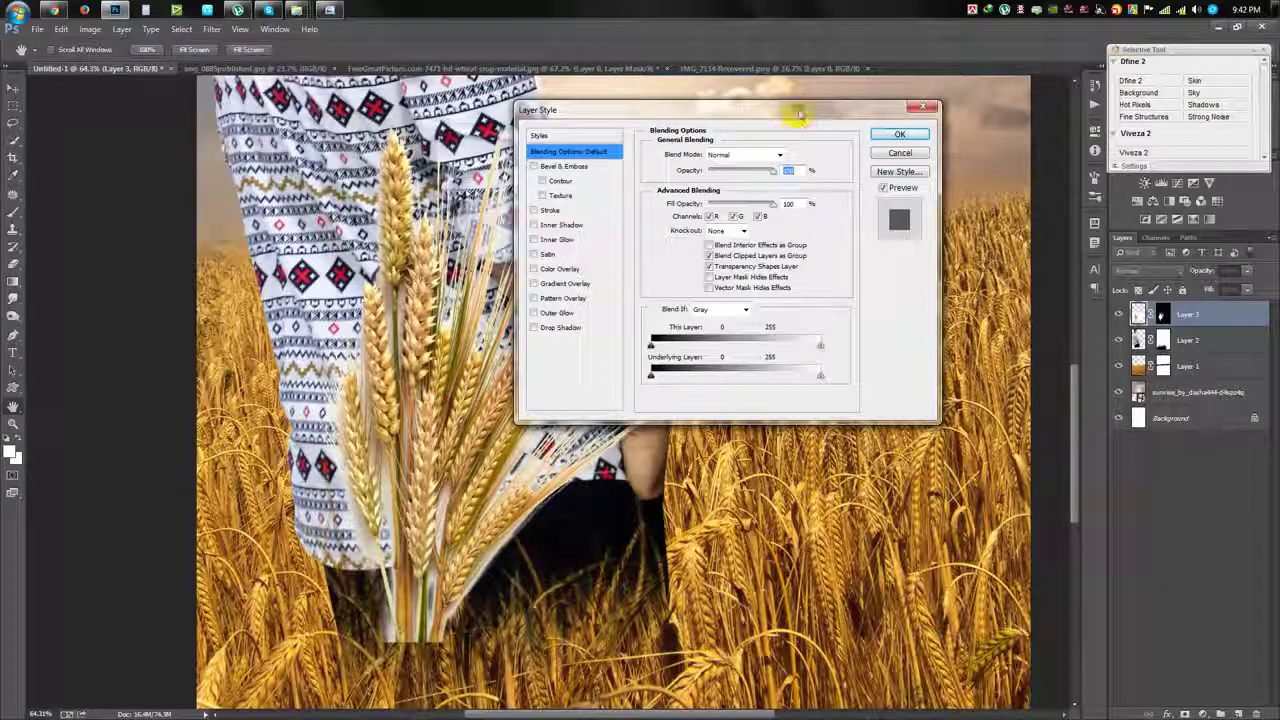
Step: Lower the wheat layer's This Layer white Blend If cutoff to about 215 and apply it
{"action": "left_click_drag", "start_coordinate": [800, 117], "coordinate": [920, 113]}
{"action": "mouse_move", "coordinate": [935, 347]}
{"action": "left_mouse_down"}
{"action": "mouse_move", "coordinate": [945, 342]}
{"action": "mouse_move", "coordinate": [914, 343]}
{"action": "mouse_move", "coordinate": [972, 340]}
{"action": "left_mouse_up"}
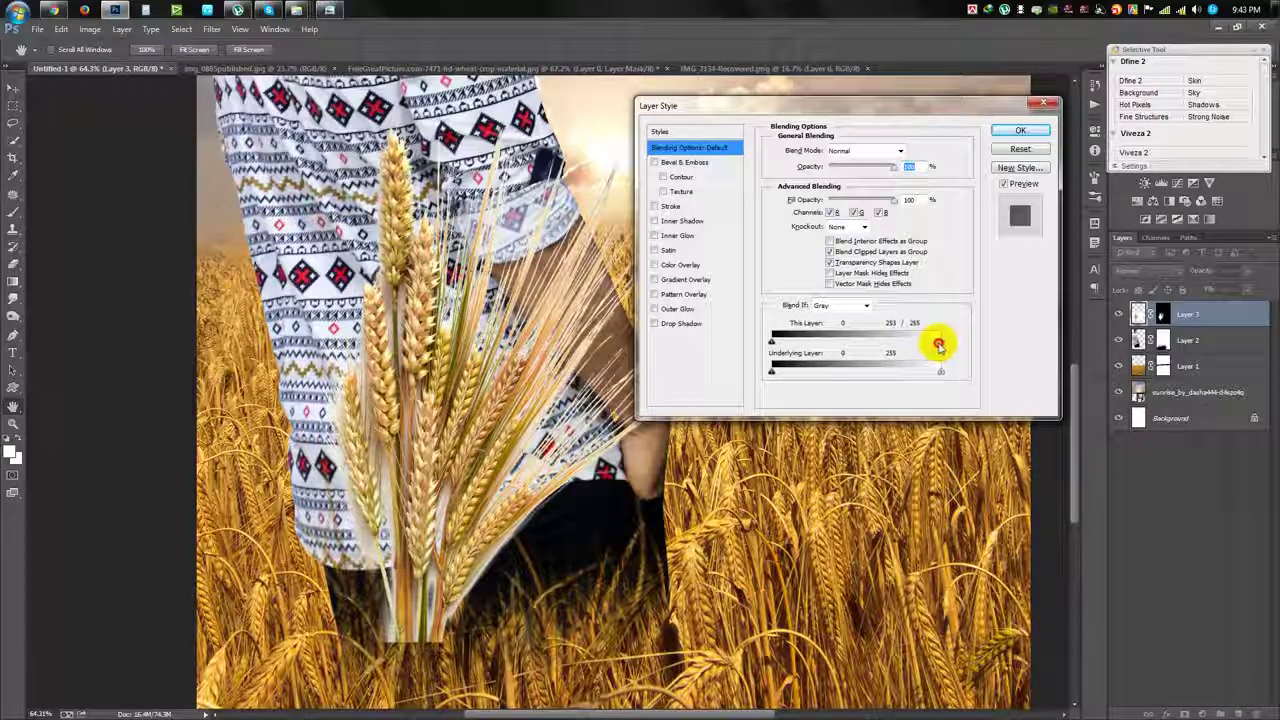
{"action": "mouse_move", "coordinate": [931, 345]}
{"action": "left_mouse_down"}
{"action": "mouse_move", "coordinate": [851, 346]}
{"action": "mouse_move", "coordinate": [943, 349]}
{"action": "mouse_move", "coordinate": [910, 350]}
{"action": "left_mouse_up"}
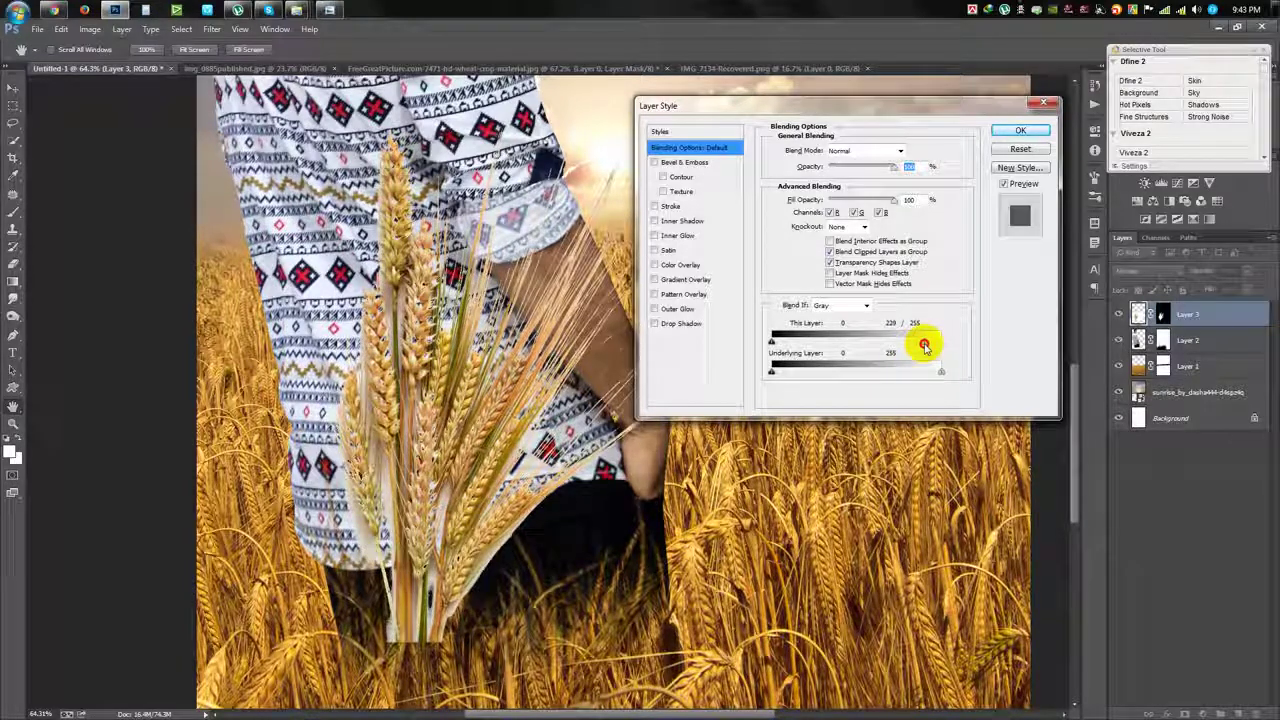
{"action": "mouse_move", "coordinate": [925, 345]}
{"action": "left_mouse_down"}
{"action": "mouse_move", "coordinate": [915, 348]}
{"action": "mouse_move", "coordinate": [938, 345]}
{"action": "mouse_move", "coordinate": [879, 351]}
{"action": "left_mouse_up"}
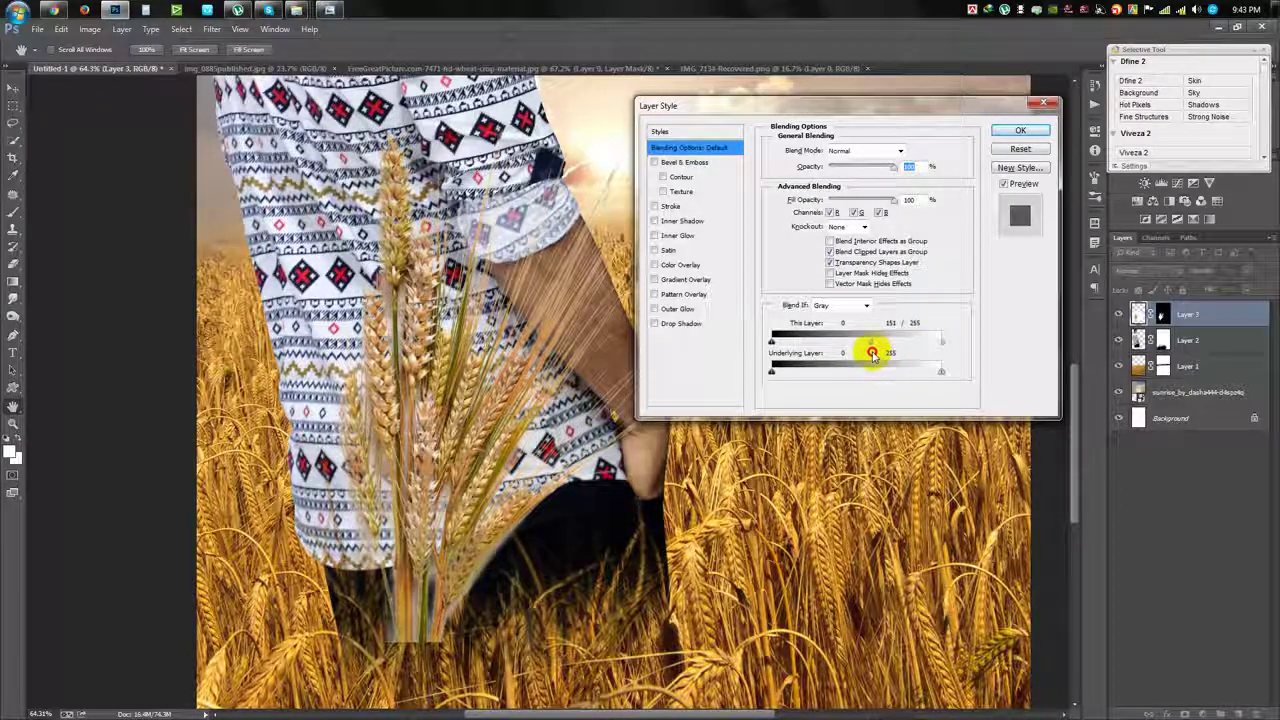
{"action": "left_click", "coordinate": [1020, 131]}
{"action": "key", "text": "ctrl+0"}
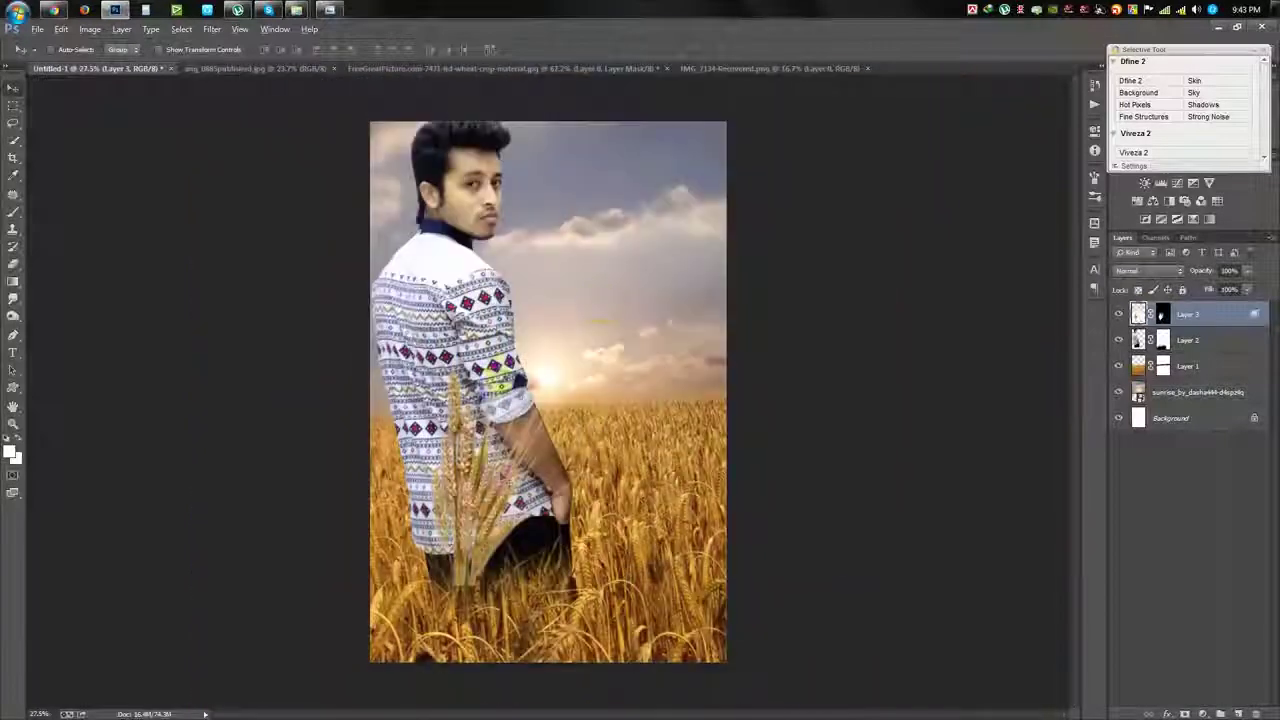
Step: Move the wheat bunch to the man's lower left and scale it to about 89%
{"action": "left_click_drag", "start_coordinate": [455, 622], "coordinate": [438, 614]}
{"action": "key", "text": "ctrl+t"}
{"action": "mouse_move", "coordinate": [686, 543]}
{"action": "left_mouse_down"}
{"action": "mouse_move", "coordinate": [540, 624]}
{"action": "mouse_move", "coordinate": [566, 589]}
{"action": "left_mouse_up"}
{"action": "left_click_drag", "start_coordinate": [720, 623], "coordinate": [672, 588]}
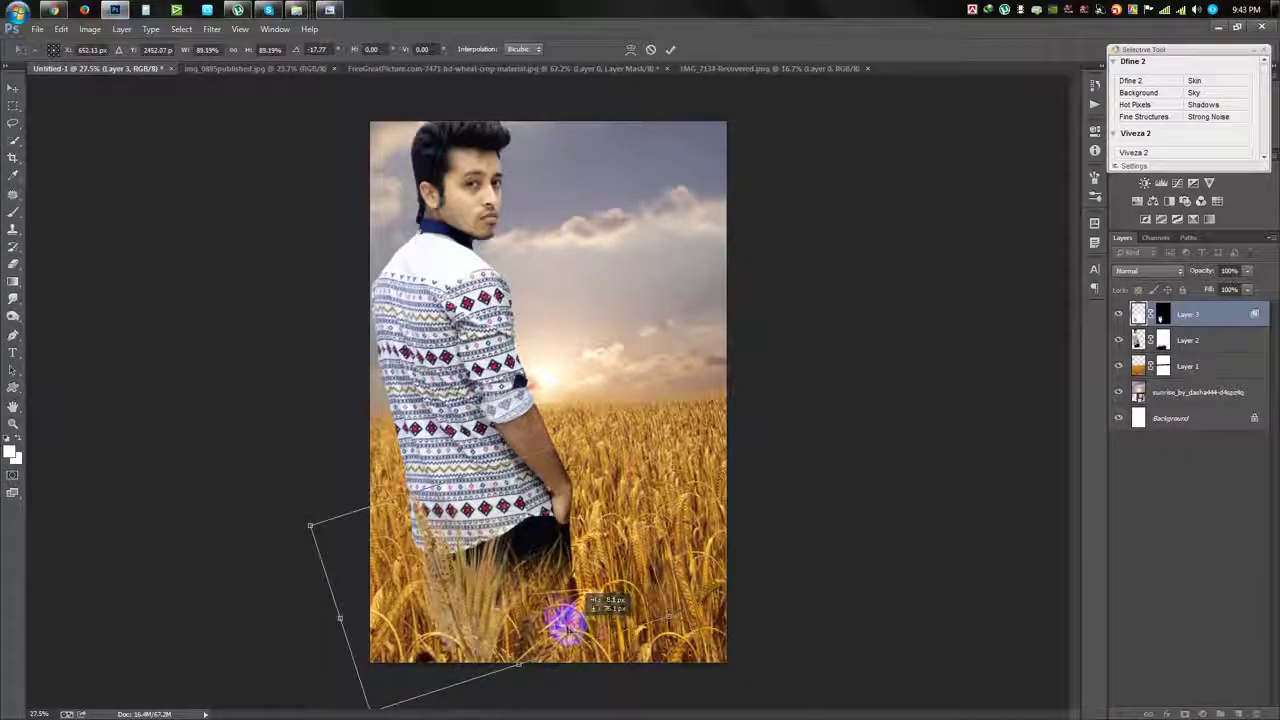
{"action": "key", "text": "Return"}
Step: Convert Layer 3 to a smart object
{"action": "scroll", "coordinate": [540, 615], "scroll_direction": "up", "scroll_amount": 5}
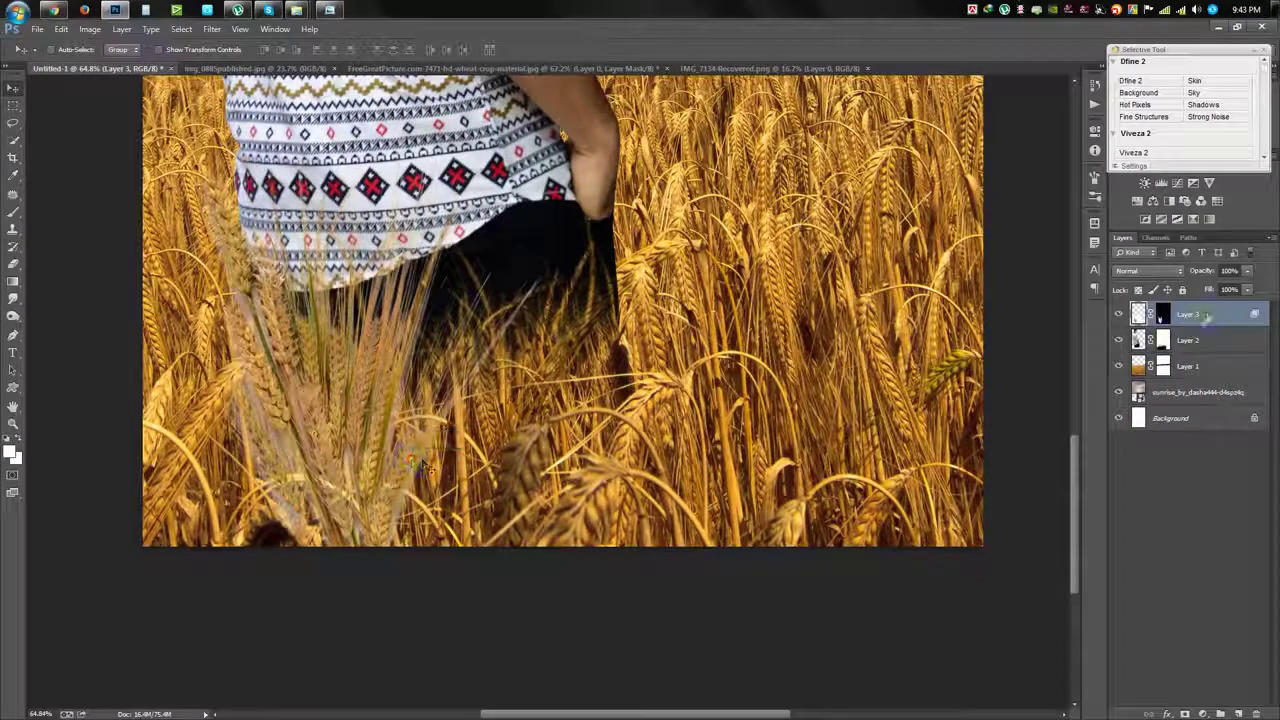
{"action": "right_click", "coordinate": [1210, 318]}
{"action": "left_click", "coordinate": [1130, 315]}
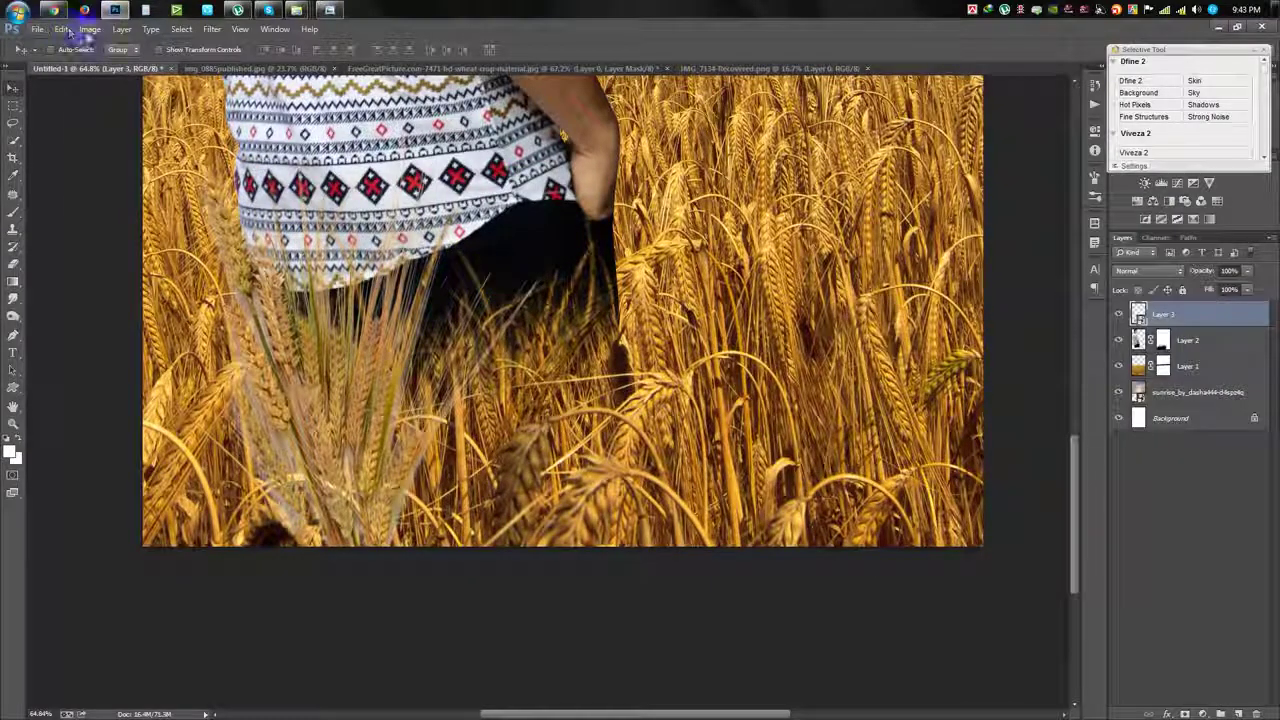
{"action": "left_click", "coordinate": [62, 29]}
{"action": "right_click", "coordinate": [1165, 318]}
Step: Rasterize Layer 3 and apply Levels with input 29 to 227 and Red midtone 1.31
{"action": "left_click", "coordinate": [1063, 371]}
{"action": "left_click", "coordinate": [89, 29]}
{"action": "left_click", "coordinate": [255, 76]}
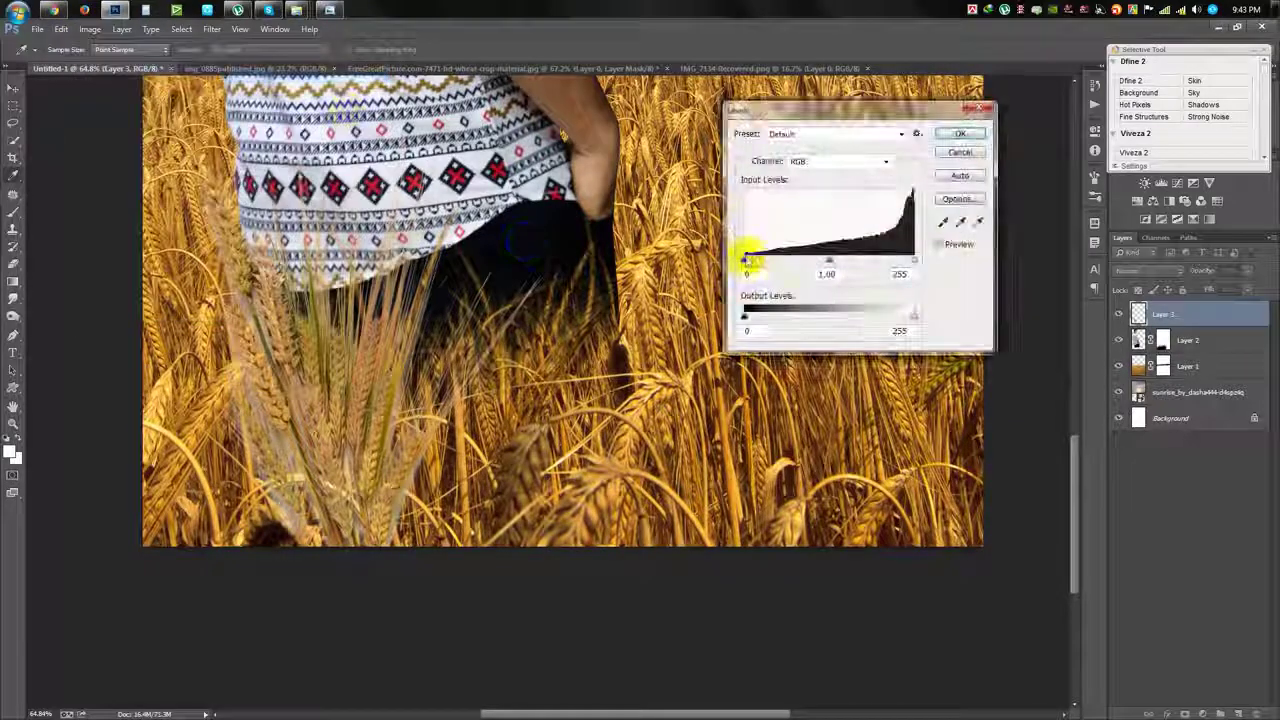
{"action": "mouse_move", "coordinate": [783, 265]}
{"action": "left_mouse_down"}
{"action": "mouse_move", "coordinate": [766, 266]}
{"action": "mouse_move", "coordinate": [816, 263]}
{"action": "left_mouse_up"}
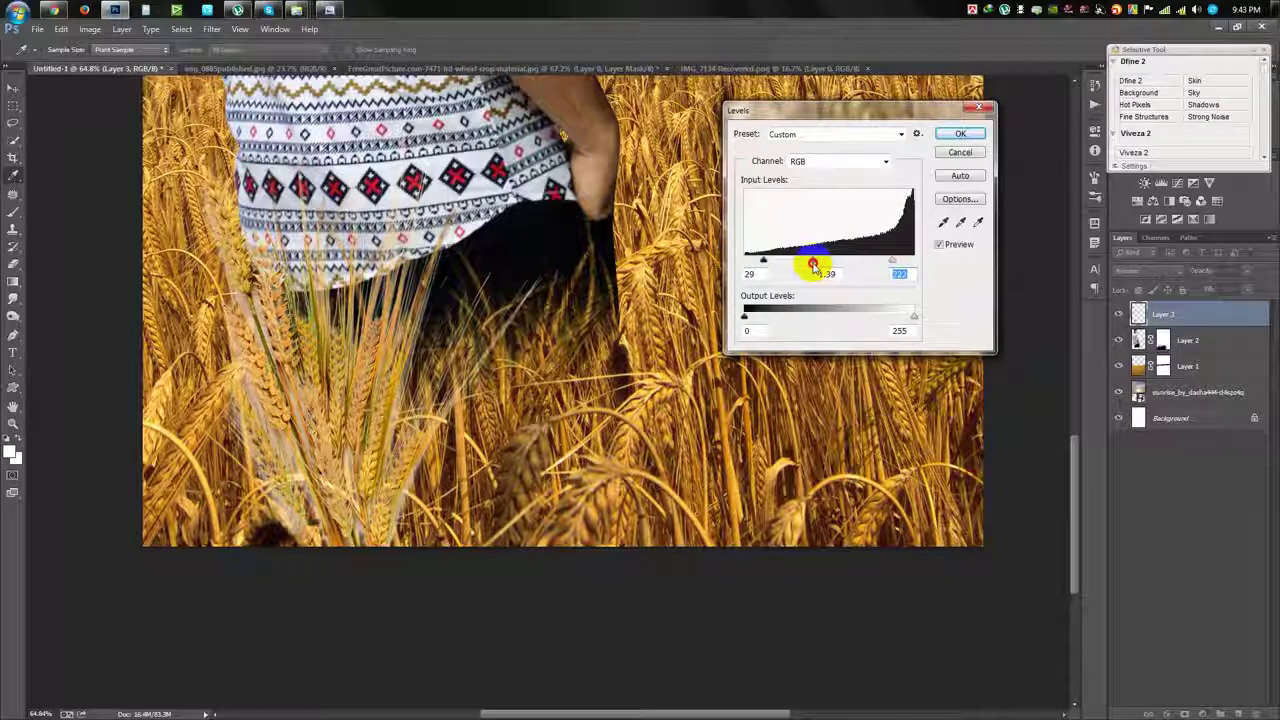
{"action": "left_click", "coordinate": [840, 161]}
{"action": "left_click", "coordinate": [808, 176]}
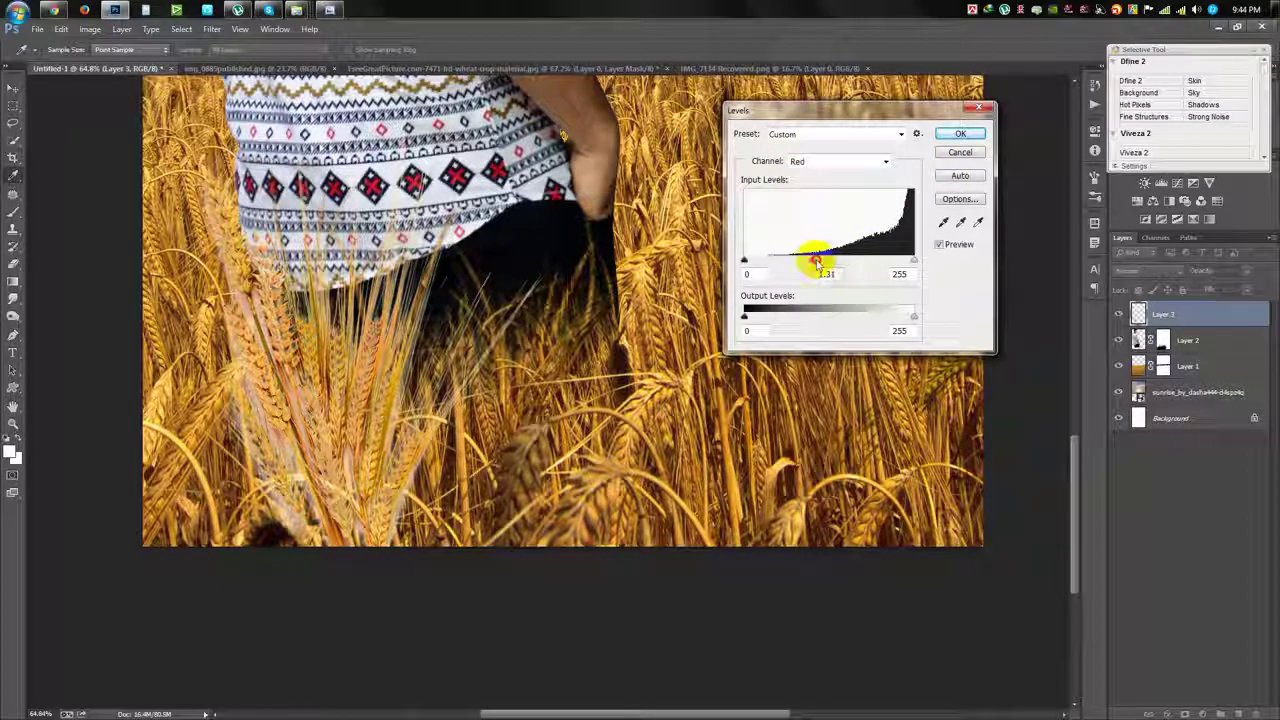
{"action": "left_click", "coordinate": [958, 140]}
{"action": "key", "text": "ctrl+0"}
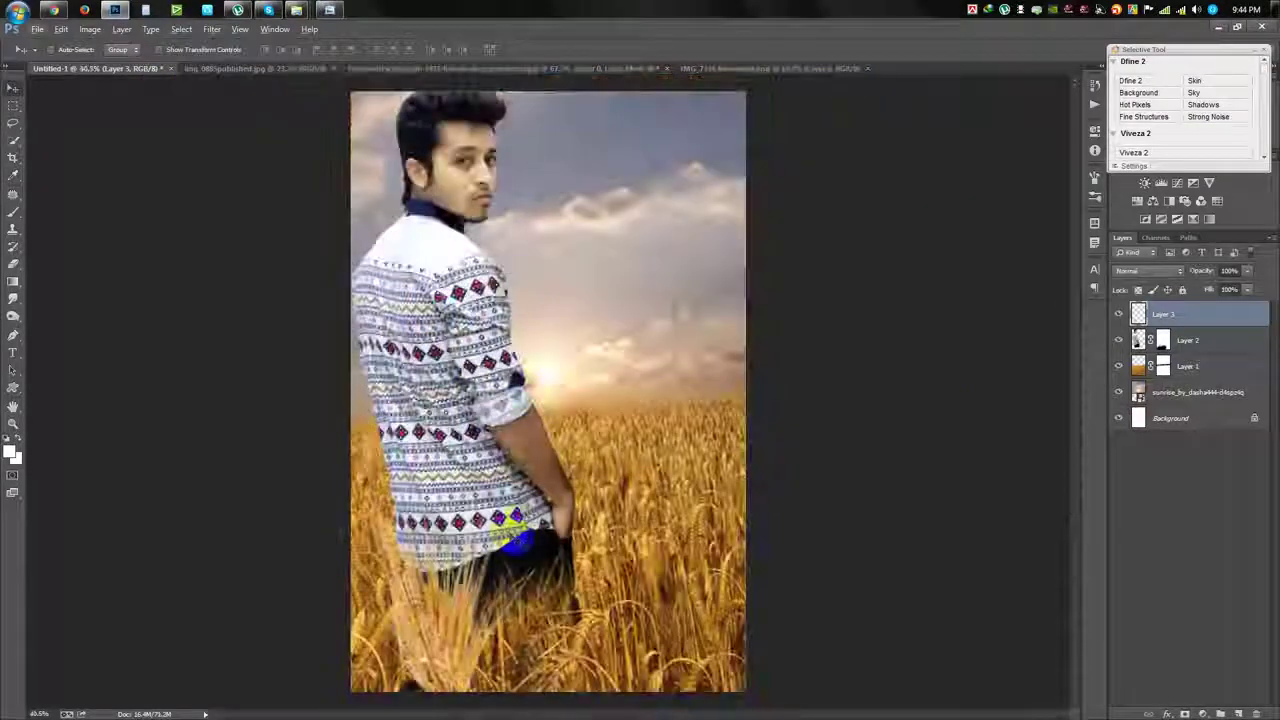
Step: Tilt the wheat bunch toward the lower left and add two rotated duplicate copies
{"action": "key", "text": "ctrl+t"}
{"action": "left_click_drag", "start_coordinate": [563, 698], "coordinate": [443, 664]}
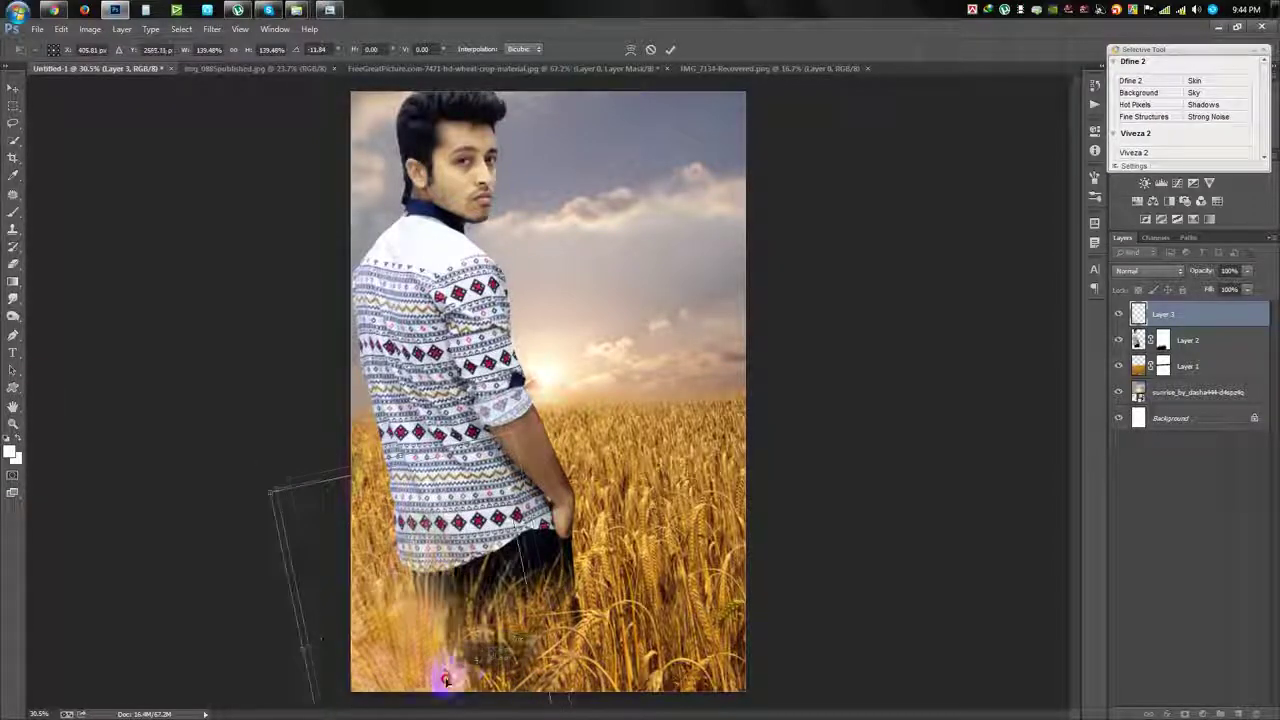
{"action": "key", "text": "Return"}
{"action": "key", "text": "ctrl+j"}
{"action": "key", "text": "ctrl+t"}
{"action": "mouse_move", "coordinate": [663, 551]}
{"action": "left_mouse_down"}
{"action": "mouse_move", "coordinate": [648, 530]}
{"action": "mouse_move", "coordinate": [537, 620]}
{"action": "mouse_move", "coordinate": [649, 646]}
{"action": "mouse_move", "coordinate": [523, 634]}
{"action": "mouse_move", "coordinate": [497, 540]}
{"action": "mouse_move", "coordinate": [493, 617]}
{"action": "left_mouse_up"}
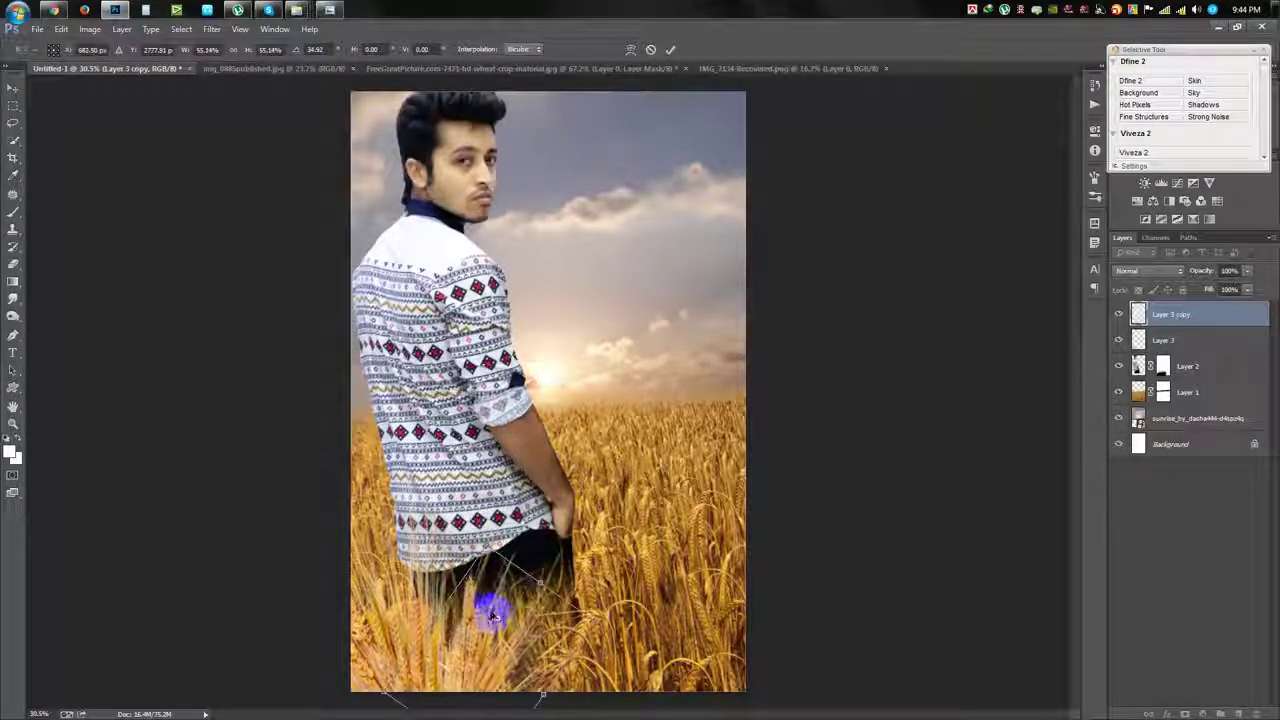
{"action": "key", "text": "Return"}
{"action": "key", "text": "ctrl+j"}
{"action": "key", "text": "ctrl+t"}
{"action": "mouse_move", "coordinate": [600, 614]}
{"action": "left_mouse_down"}
{"action": "mouse_move", "coordinate": [632, 592]}
{"action": "mouse_move", "coordinate": [563, 600]}
{"action": "mouse_move", "coordinate": [586, 650]}
{"action": "mouse_move", "coordinate": [537, 651]}
{"action": "mouse_move", "coordinate": [473, 431]}
{"action": "left_mouse_up"}
{"action": "key", "text": "Return"}
Step: Duplicate the three wheat layers, mirror them at about 73%, move them up-left, and merge
{"action": "scroll", "coordinate": [553, 645], "scroll_direction": "up", "scroll_amount": 1}
{"action": "left_click", "coordinate": [1185, 366], "text": "shift"}
{"action": "mouse_move", "coordinate": [640, 450]}
{"action": "left_mouse_down"}
{"action": "mouse_move", "coordinate": [606, 486]}
{"action": "mouse_move", "coordinate": [620, 551]}
{"action": "mouse_move", "coordinate": [663, 371]}
{"action": "mouse_move", "coordinate": [746, 254]}
{"action": "mouse_move", "coordinate": [672, 313]}
{"action": "mouse_move", "coordinate": [663, 414]}
{"action": "mouse_move", "coordinate": [731, 310]}
{"action": "left_mouse_up"}
{"action": "key", "text": "ctrl+t"}
{"action": "right_click", "coordinate": [584, 434]}
{"action": "left_click", "coordinate": [609, 614]}
{"action": "left_click_drag", "start_coordinate": [625, 443], "coordinate": [528, 350]}
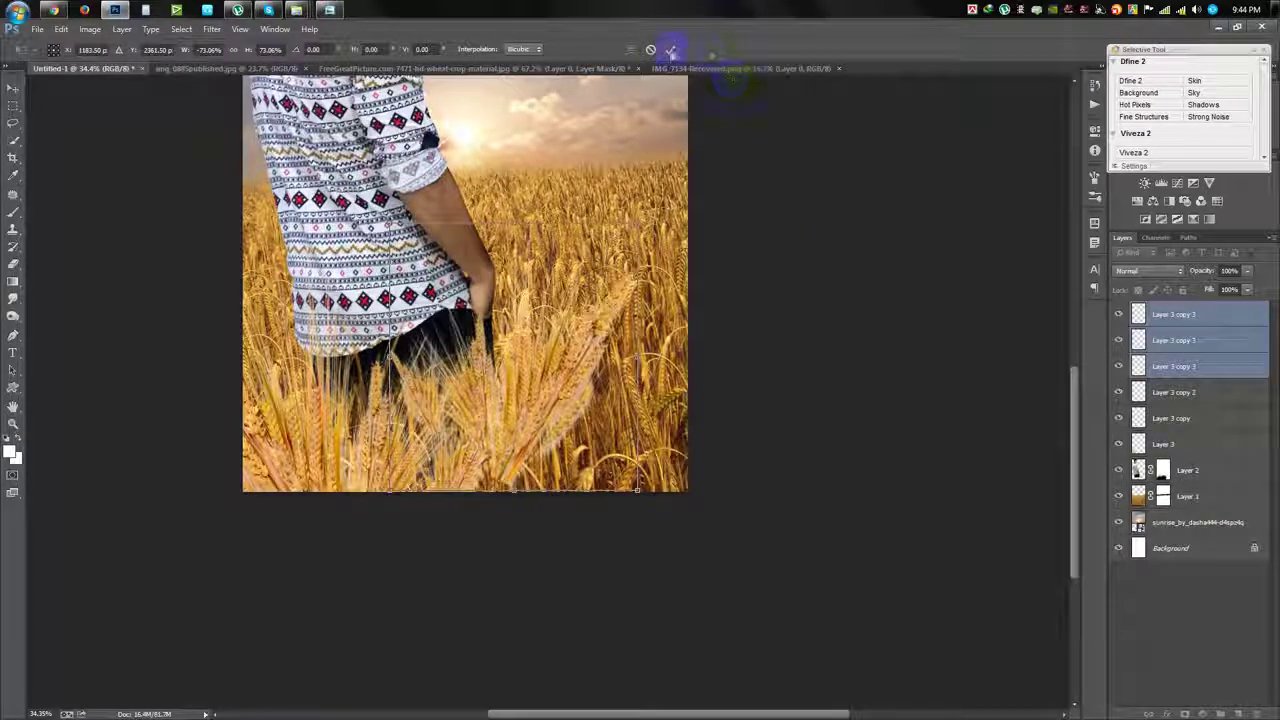
{"action": "left_click", "coordinate": [670, 49]}
{"action": "right_click", "coordinate": [1173, 316]}
{"action": "left_click", "coordinate": [1080, 562]}
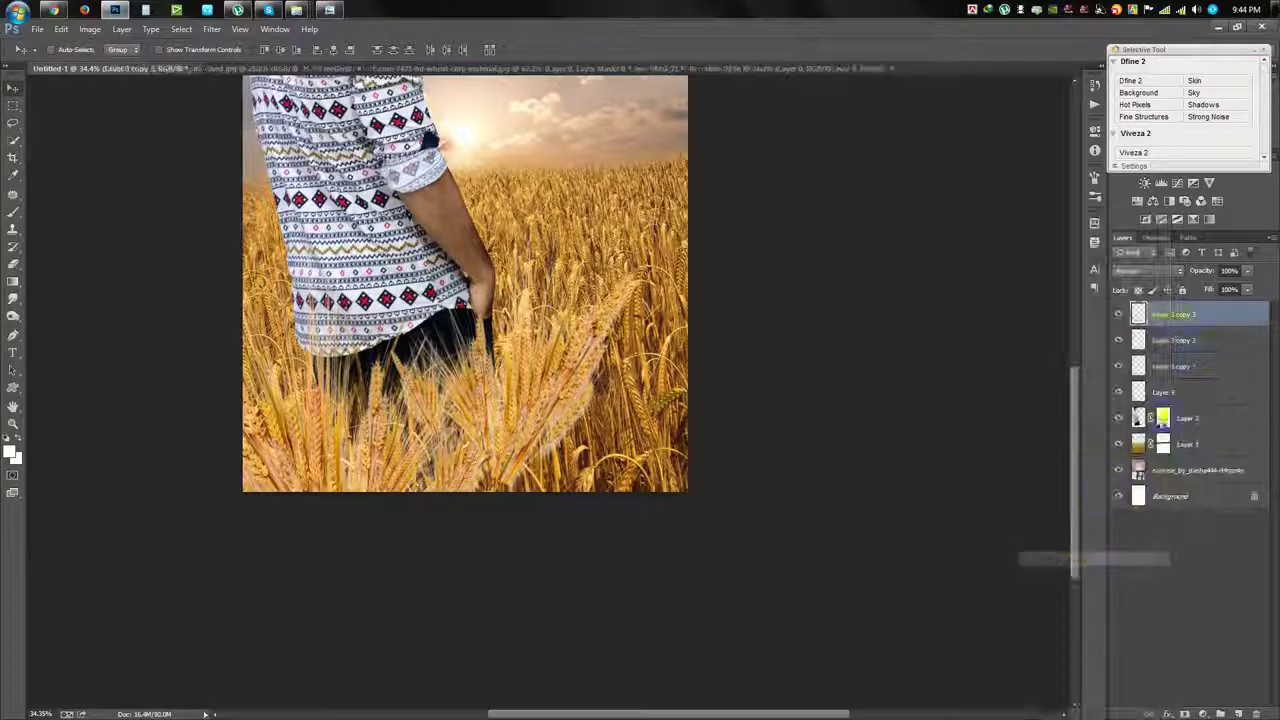
Step: Merge the three selected wheat copy layers
{"action": "left_click", "coordinate": [1180, 340]}
{"action": "left_click", "coordinate": [1178, 366], "text": "shift"}
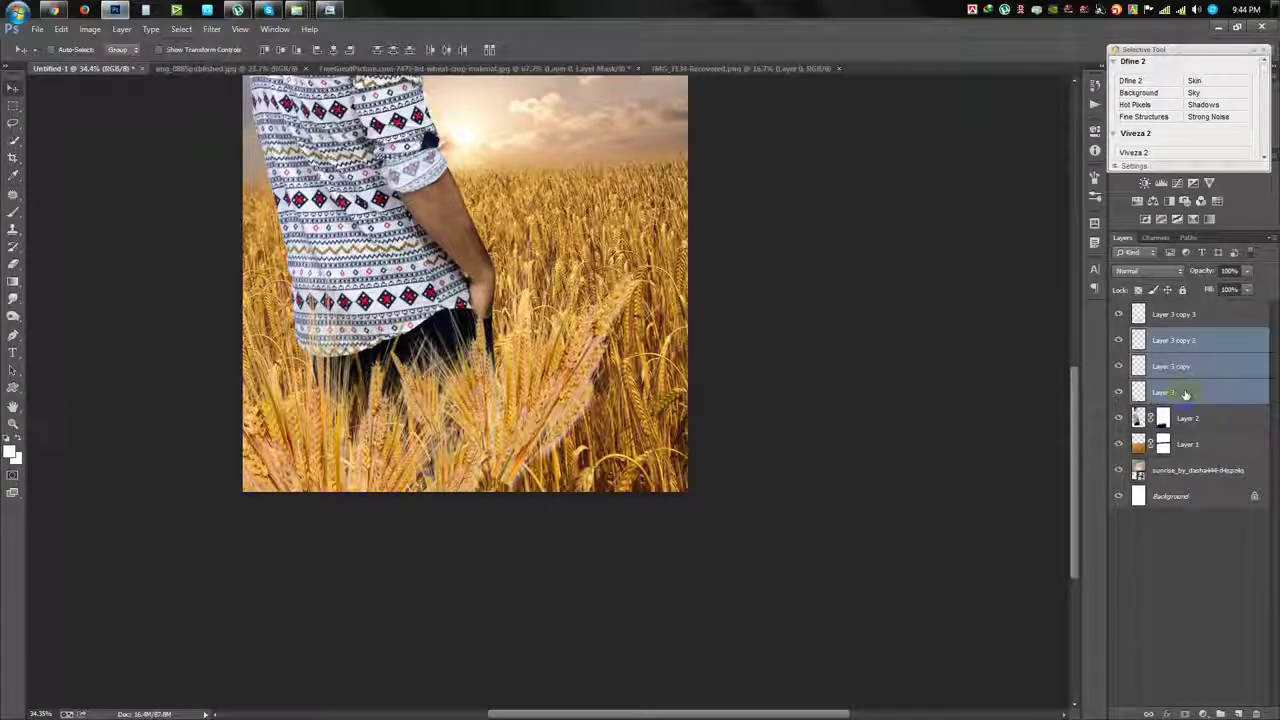
{"action": "key", "text": "ctrl+e"}
Step: Reposition Layer 3 copy 3, then rotate it and enlarge it to about 175%
{"action": "left_click", "coordinate": [1175, 343]}
{"action": "mouse_move", "coordinate": [600, 450]}
{"action": "left_mouse_down"}
{"action": "mouse_move", "coordinate": [443, 395]}
{"action": "mouse_move", "coordinate": [458, 385]}
{"action": "left_mouse_up"}
{"action": "mouse_move", "coordinate": [666, 434]}
{"action": "left_mouse_down"}
{"action": "mouse_move", "coordinate": [826, 536]}
{"action": "mouse_move", "coordinate": [843, 400]}
{"action": "mouse_move", "coordinate": [860, 397]}
{"action": "left_mouse_up"}
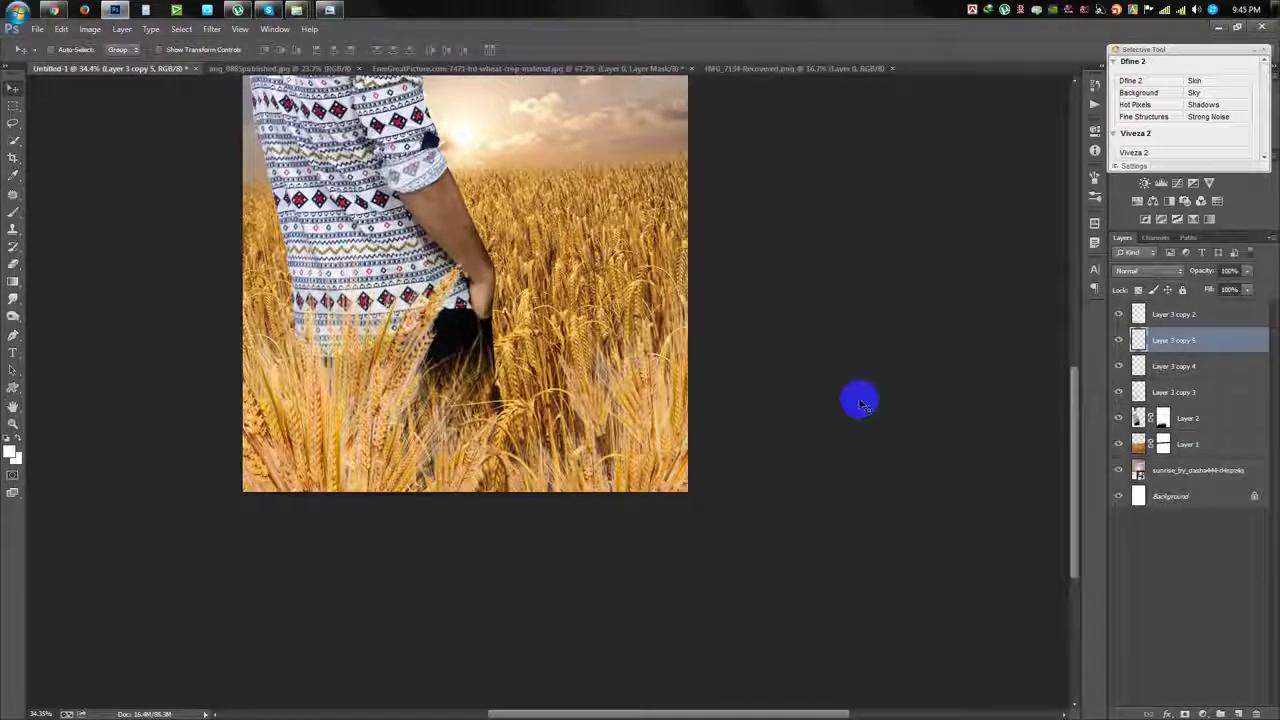
{"action": "key", "text": "ctrl+t"}
{"action": "mouse_move", "coordinate": [923, 451]}
{"action": "left_mouse_down"}
{"action": "mouse_move", "coordinate": [848, 457]}
{"action": "mouse_move", "coordinate": [954, 511]}
{"action": "left_mouse_up"}
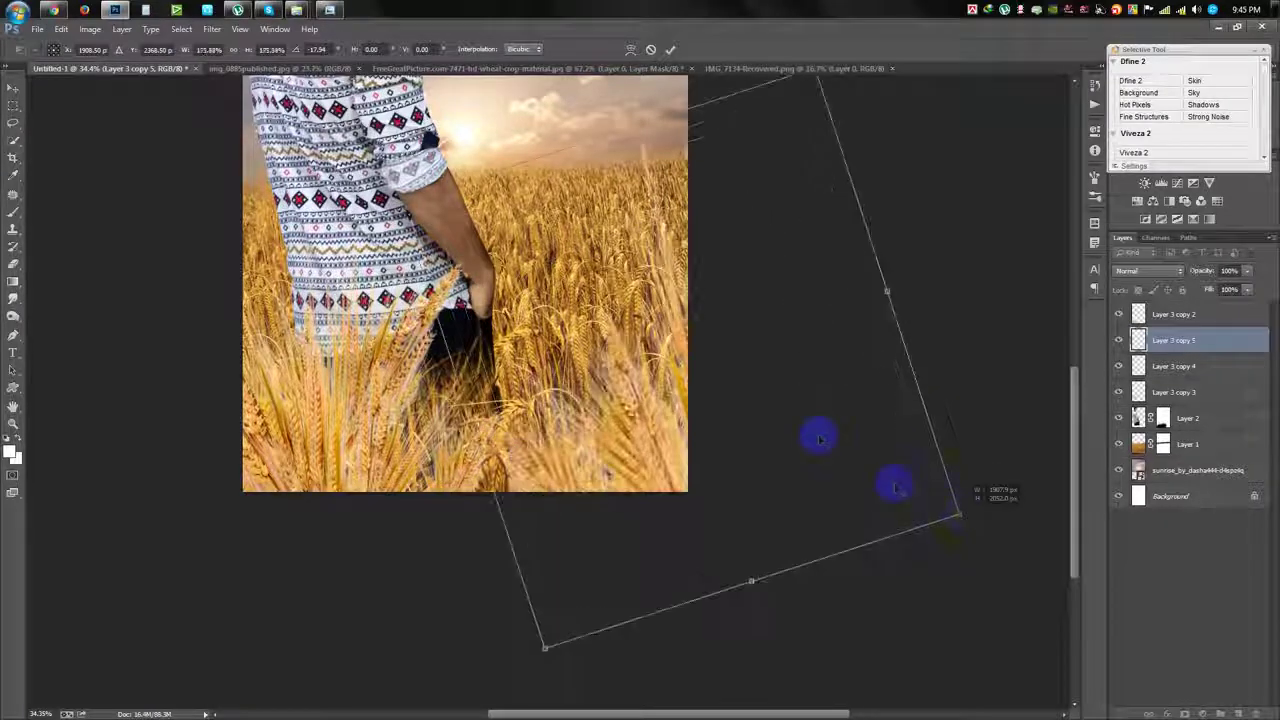
{"action": "left_click_drag", "start_coordinate": [814, 434], "coordinate": [849, 420]}
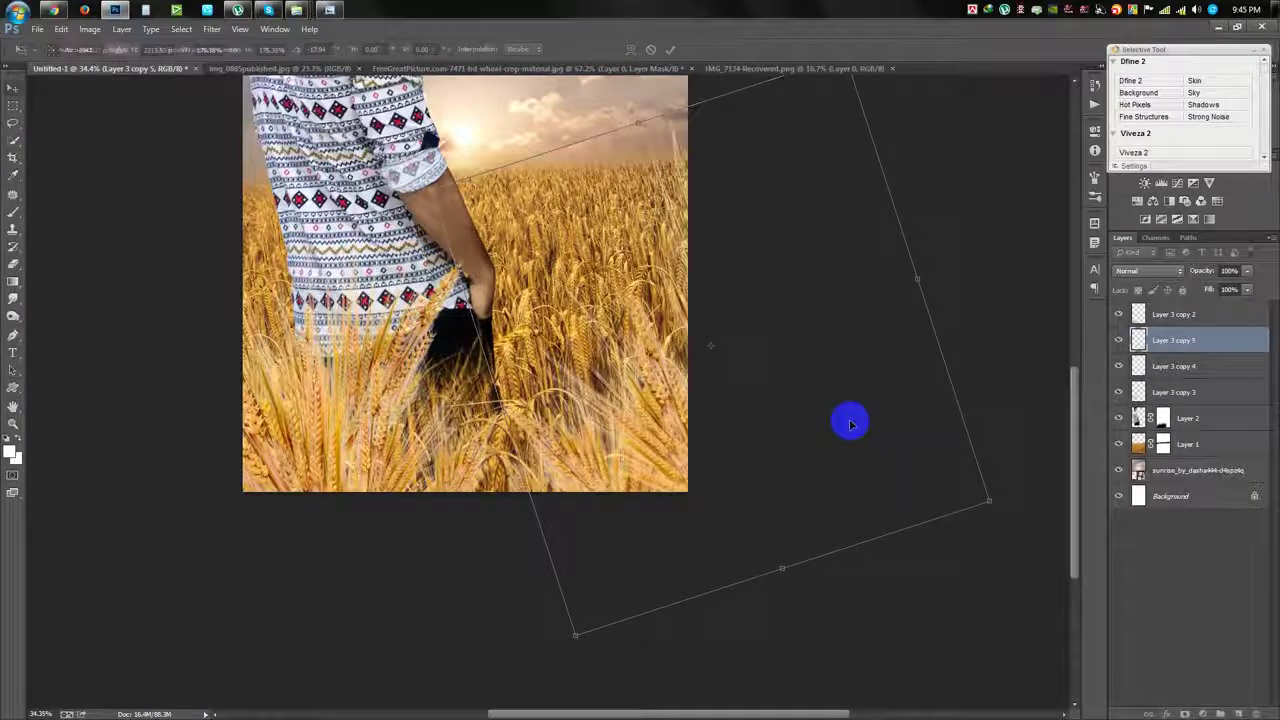
{"action": "key", "text": "Return"}
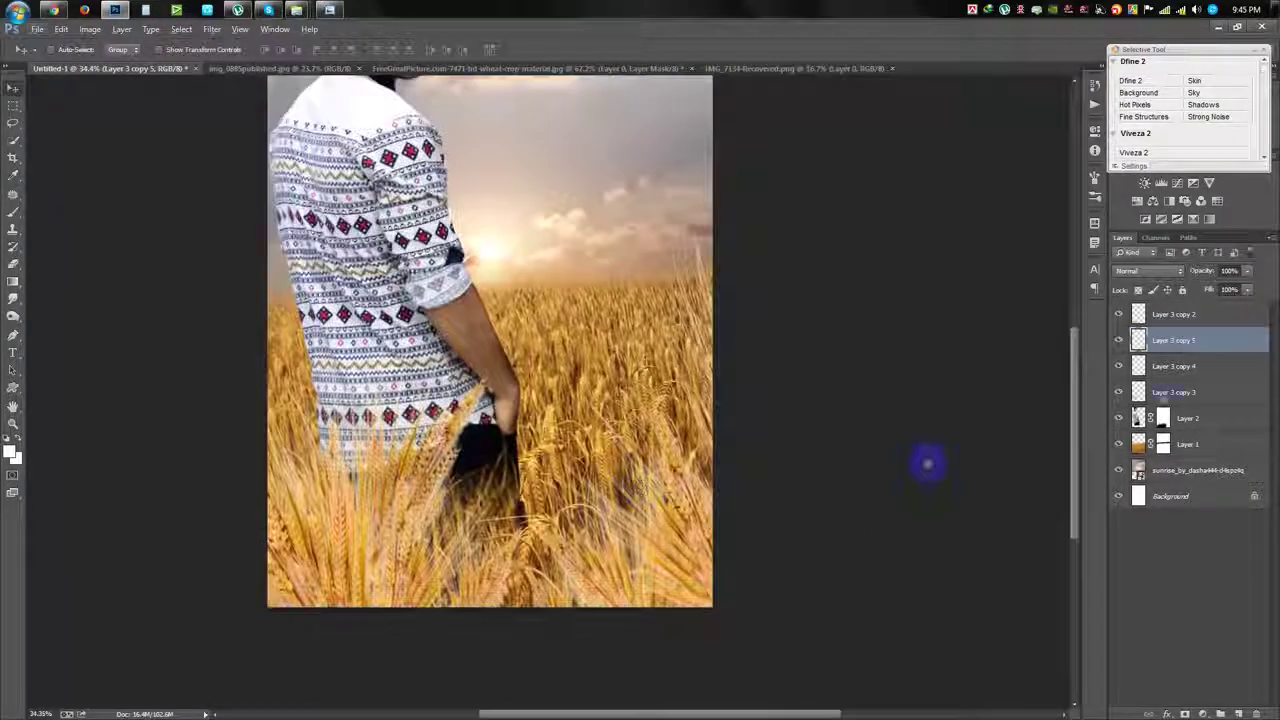
Step: Merge the four Layer 3 copies into a single wheat layer
{"action": "left_click", "coordinate": [1173, 314], "text": "ctrl"}
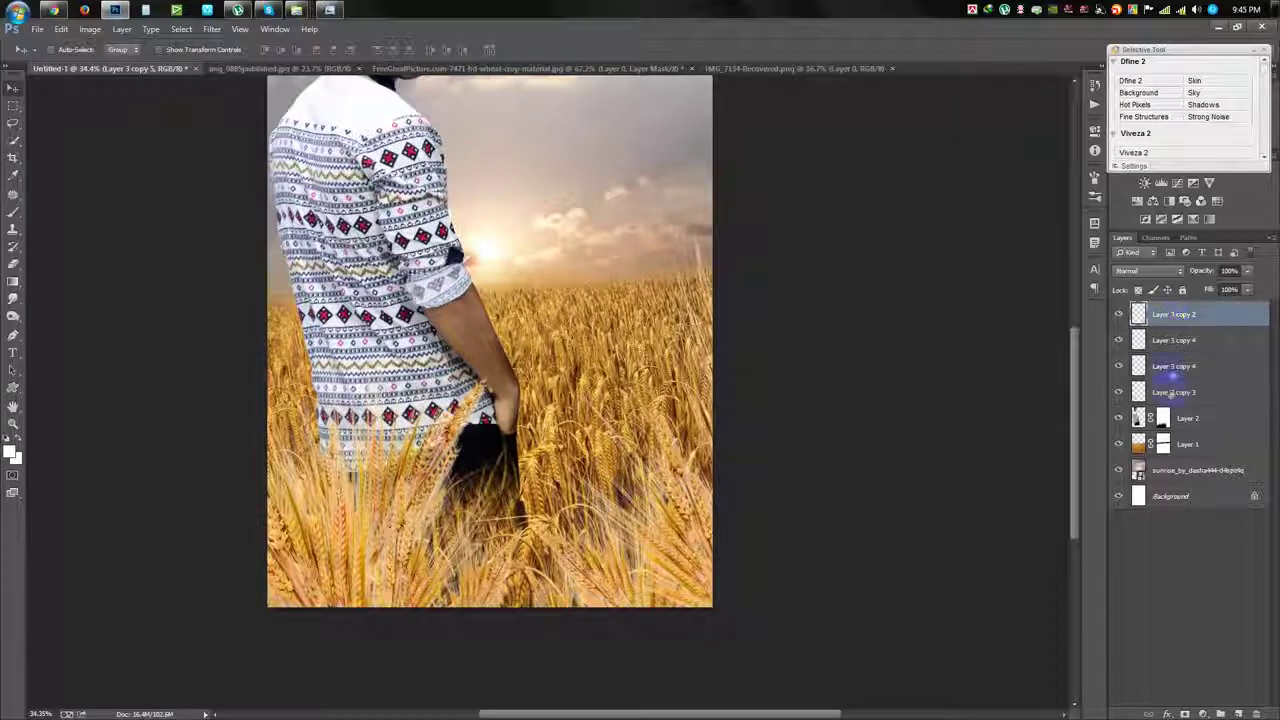
{"action": "left_click", "coordinate": [1173, 392], "text": "shift"}
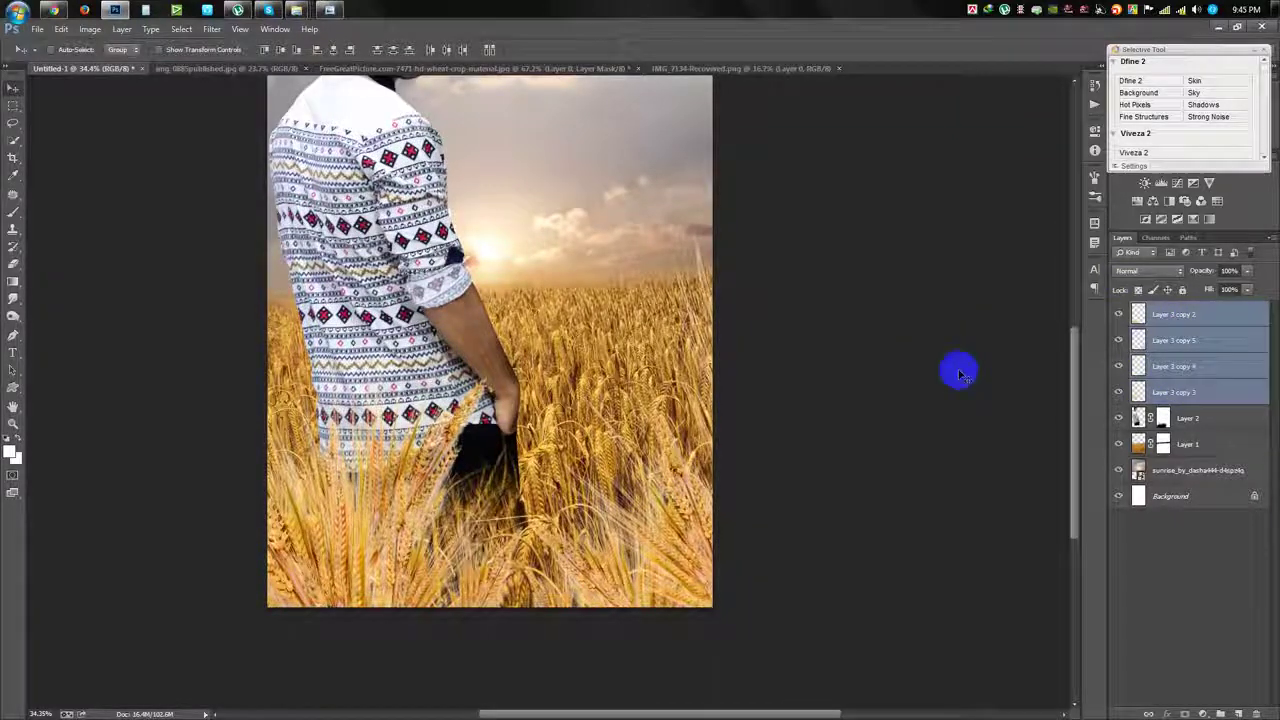
{"action": "key", "text": "ctrl+e"}
{"action": "left_click", "coordinate": [1205, 369]}
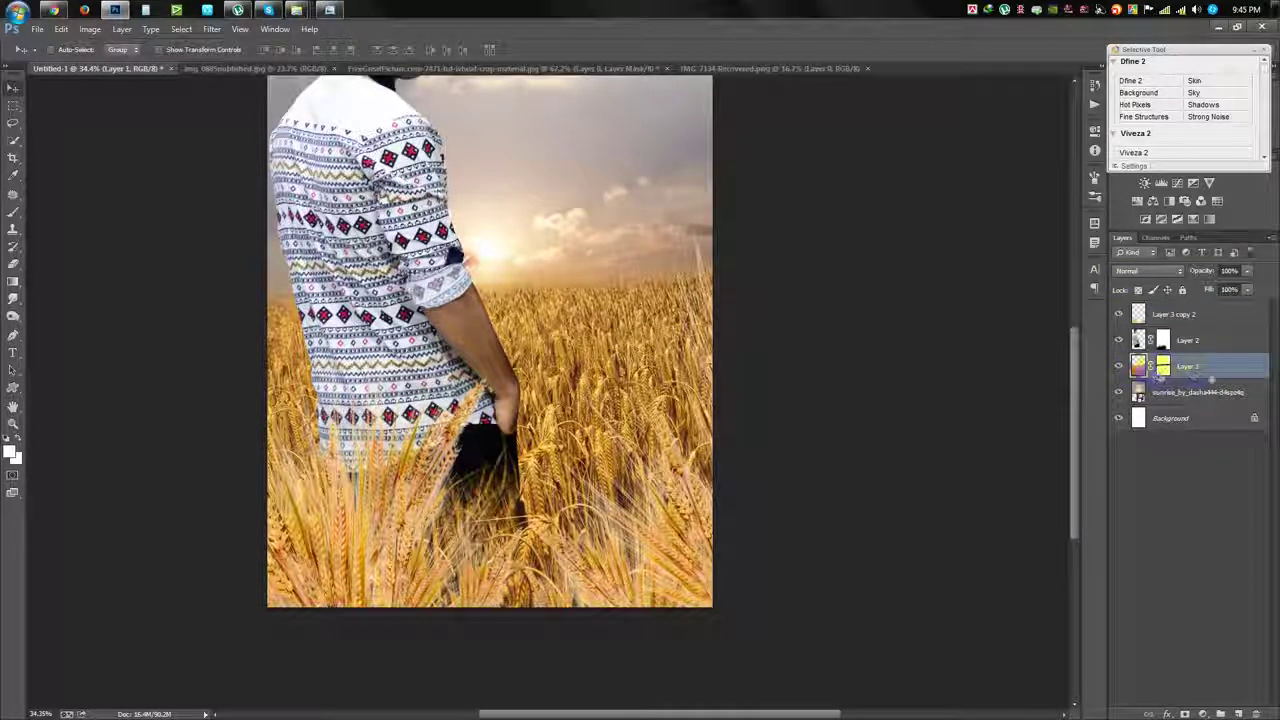
Step: Duplicate Layer 1 to the top, erase it off the man, and merge it with Layer 3 copy 2
{"action": "key", "text": "ctrl+j"}
{"action": "left_click_drag", "start_coordinate": [1197, 366], "coordinate": [1200, 308]}
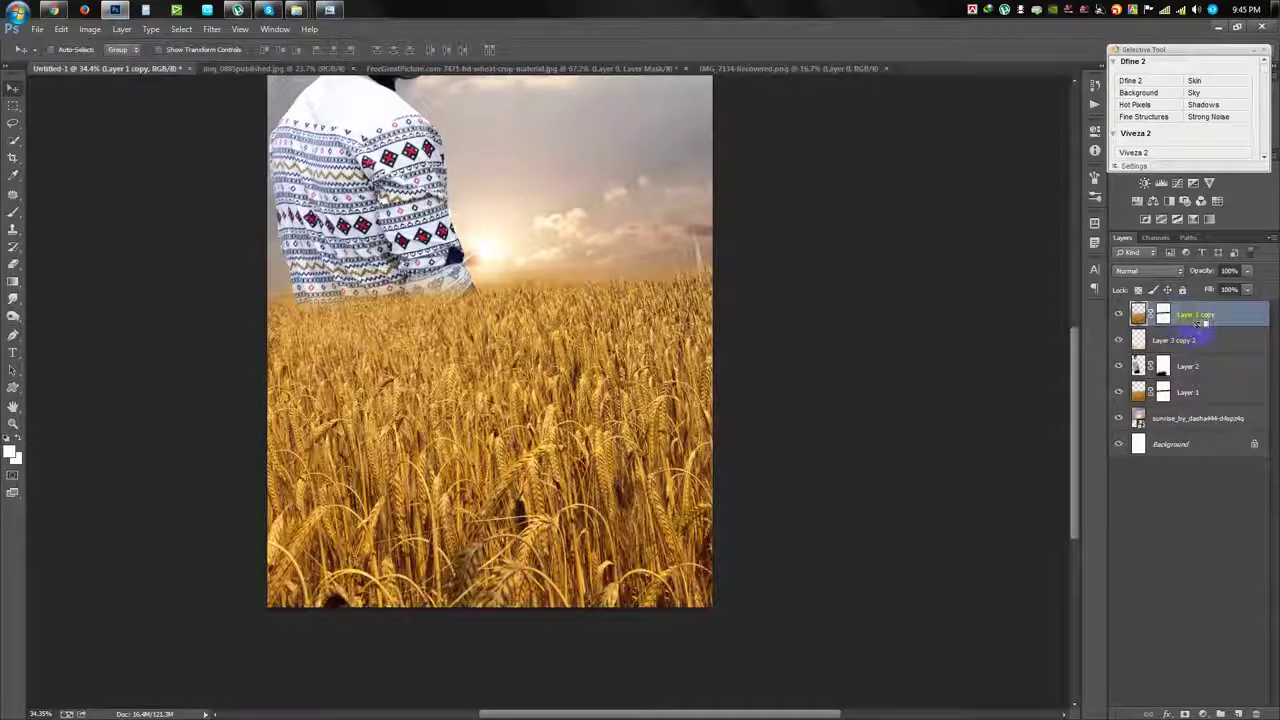
{"action": "mouse_move", "coordinate": [655, 517]}
{"action": "left_mouse_down"}
{"action": "mouse_move", "coordinate": [651, 506]}
{"action": "mouse_move", "coordinate": [669, 523]}
{"action": "mouse_move", "coordinate": [651, 517]}
{"action": "mouse_move", "coordinate": [680, 490]}
{"action": "mouse_move", "coordinate": [666, 529]}
{"action": "left_mouse_up"}
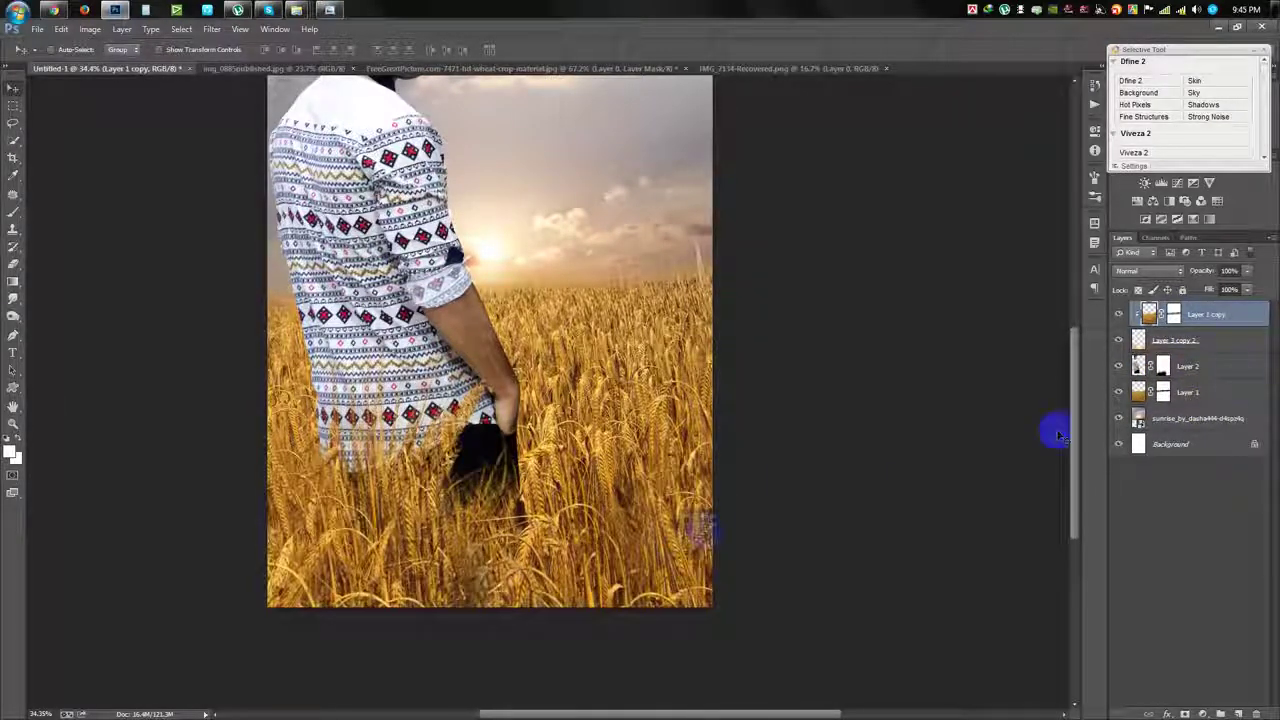
{"action": "left_click", "coordinate": [1205, 342], "text": "shift"}
{"action": "key", "text": "ctrl+e"}
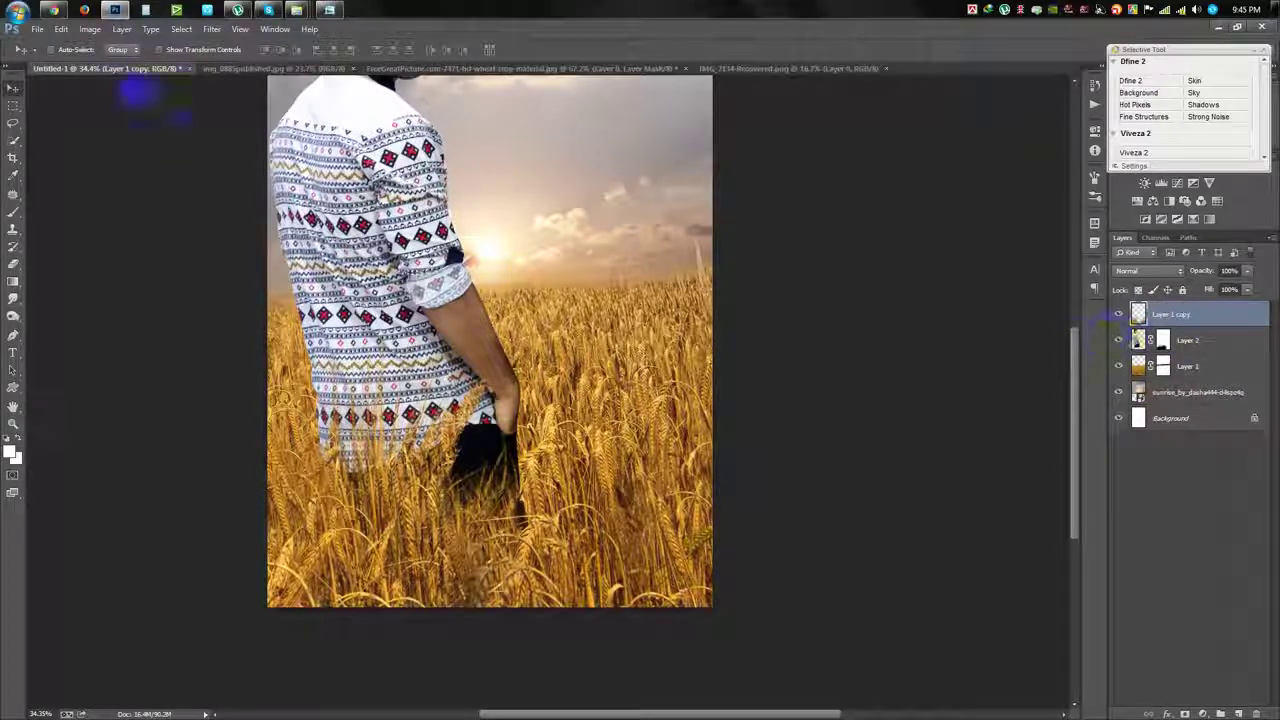
Step: Apply a Gaussian Blur to the merged foreground wheat layer
{"action": "left_click", "coordinate": [90, 28]}
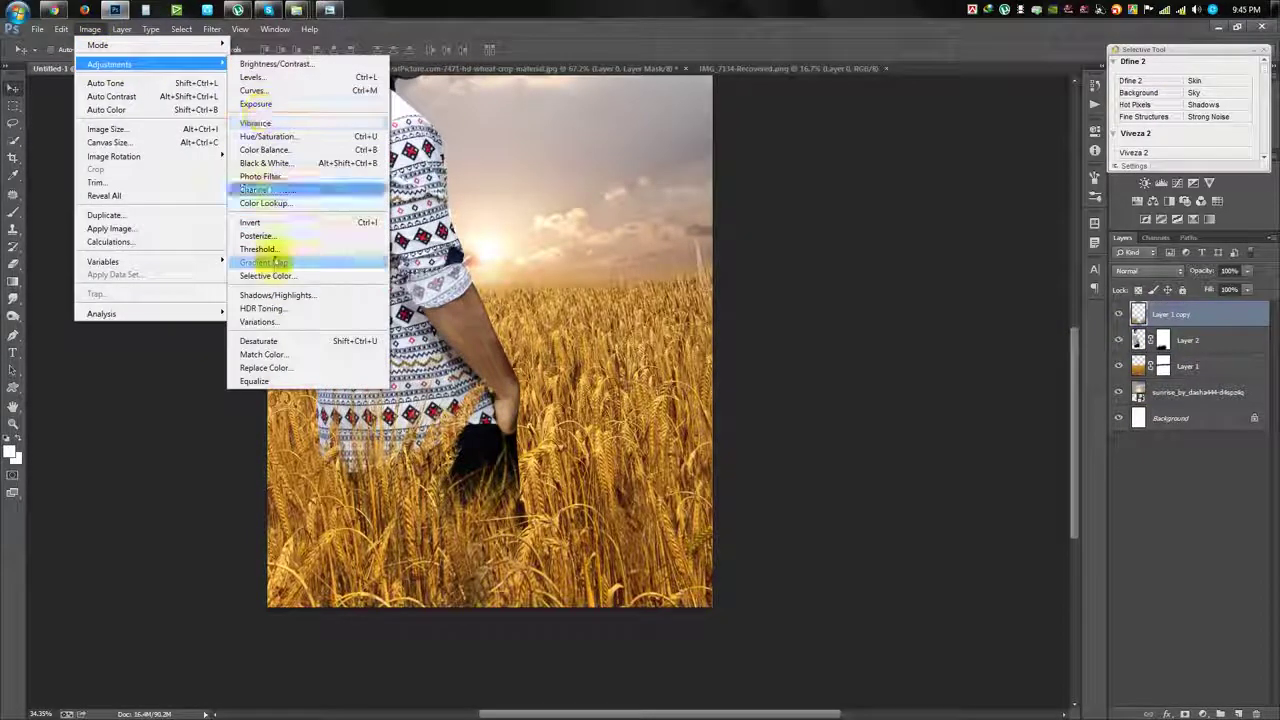
{"action": "left_click", "coordinate": [212, 28]}
{"action": "mouse_move", "coordinate": [290, 183]}
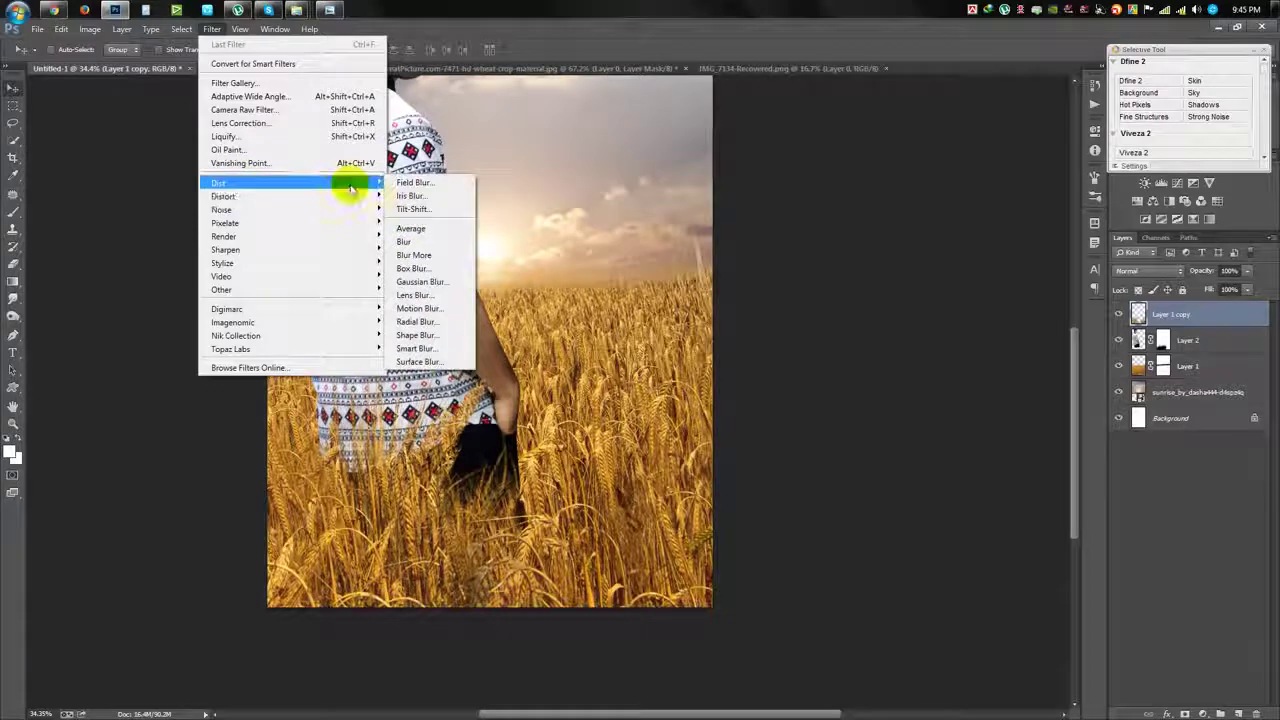
{"action": "left_click", "coordinate": [430, 281]}
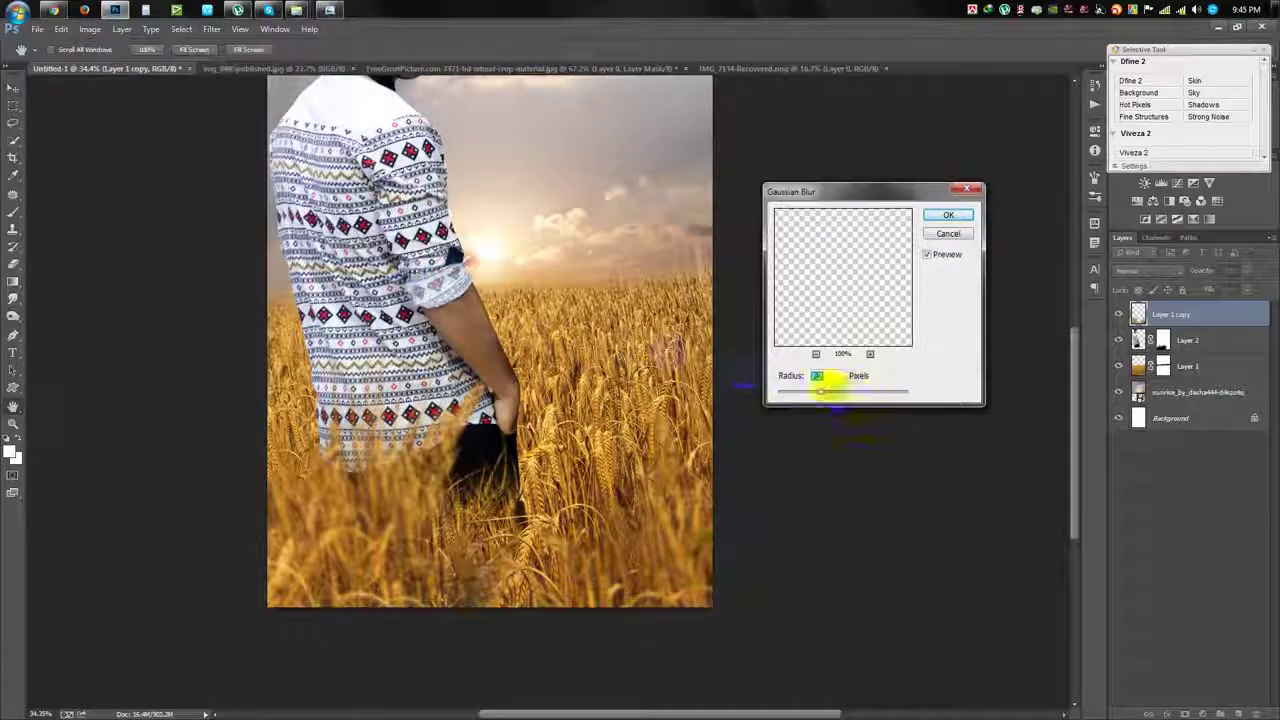
{"action": "left_click_drag", "start_coordinate": [832, 390], "coordinate": [818, 394]}
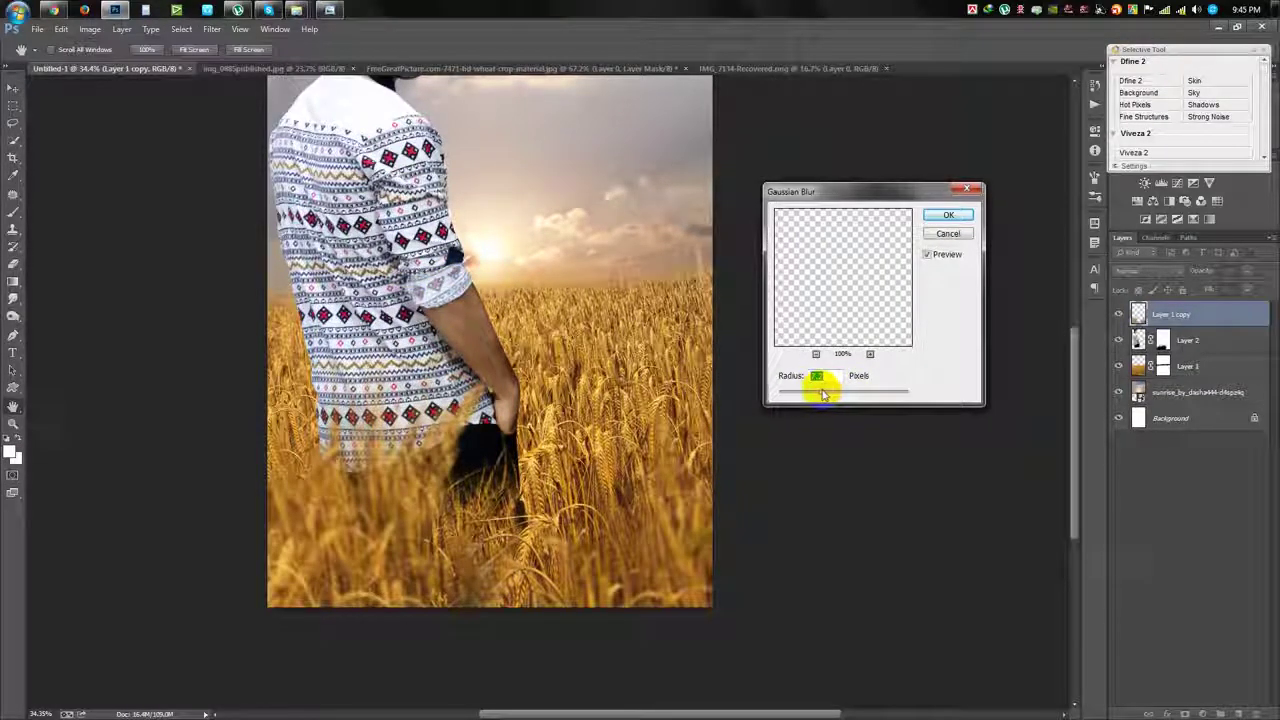
{"action": "left_click", "coordinate": [948, 216]}
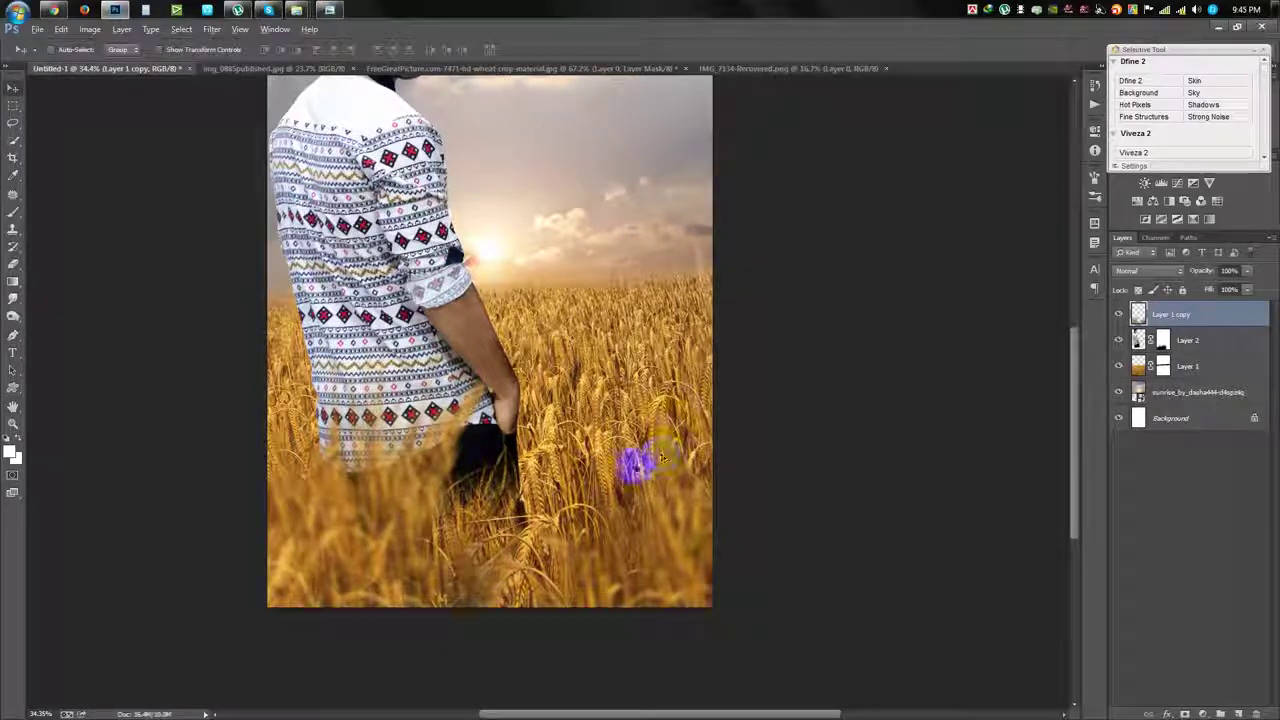
{"action": "key", "text": "ctrl+t"}
{"action": "left_click_drag", "start_coordinate": [912, 222], "coordinate": [1014, 186]}
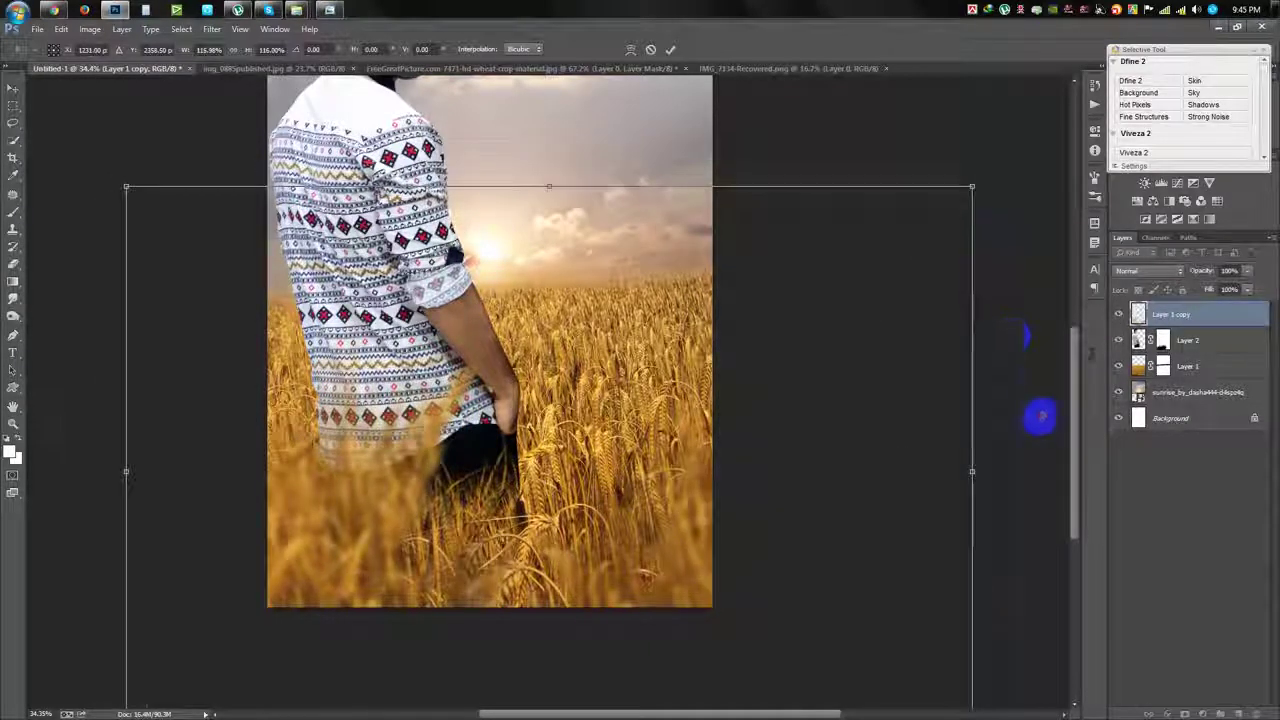
Step: Enlarge and tilt the blurred wheat layer, then shift it left
{"action": "left_click_drag", "start_coordinate": [1040, 417], "coordinate": [1046, 369]}
{"action": "key", "text": "Return"}
{"action": "mouse_move", "coordinate": [737, 477]}
{"action": "left_mouse_down"}
{"action": "mouse_move", "coordinate": [540, 533]}
{"action": "mouse_move", "coordinate": [557, 523]}
{"action": "left_mouse_up"}
Step: Add a smaller, more steeply tilted duplicate of the blurred wheat over the man's legs
{"action": "key", "text": "ctrl+j"}
{"action": "key", "text": "ctrl+t"}
{"action": "mouse_move", "coordinate": [843, 157]}
{"action": "left_mouse_down"}
{"action": "mouse_move", "coordinate": [500, 477]}
{"action": "mouse_move", "coordinate": [522, 477]}
{"action": "mouse_move", "coordinate": [536, 537]}
{"action": "left_mouse_up"}
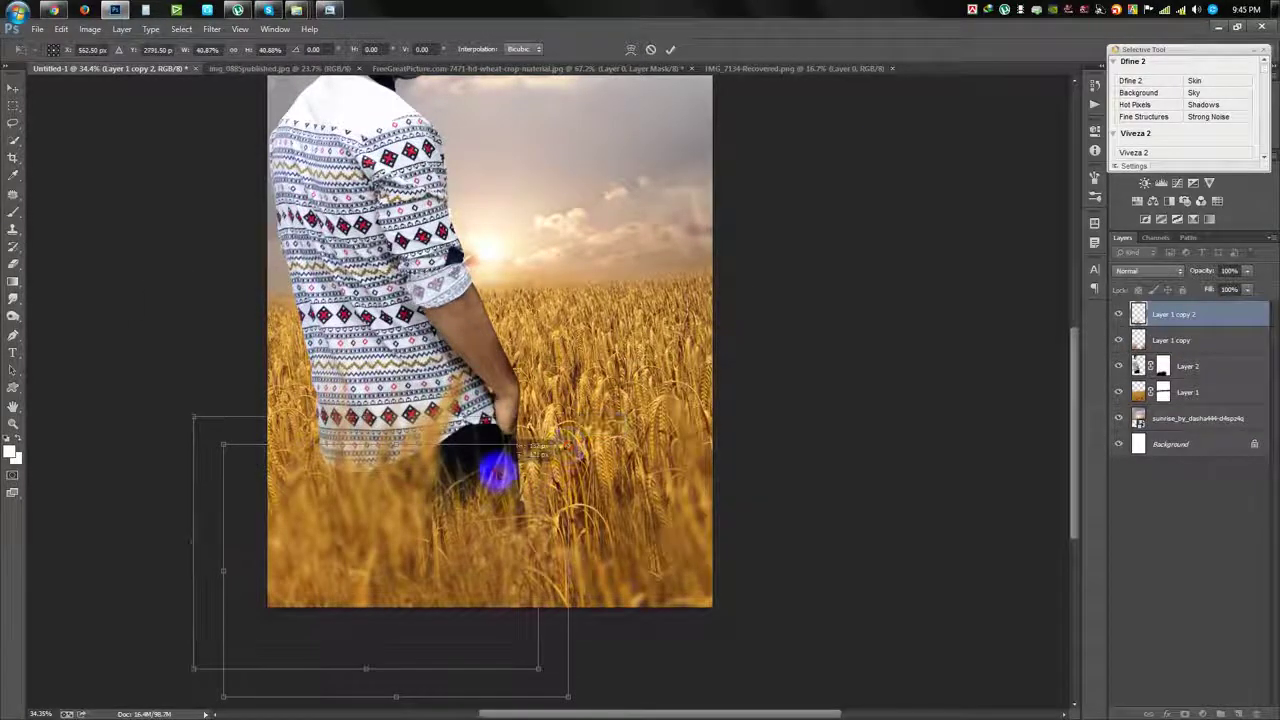
{"action": "scroll", "coordinate": [537, 683], "scroll_direction": "down", "scroll_amount": 3}
{"action": "left_click_drag", "start_coordinate": [523, 603], "coordinate": [663, 557]}
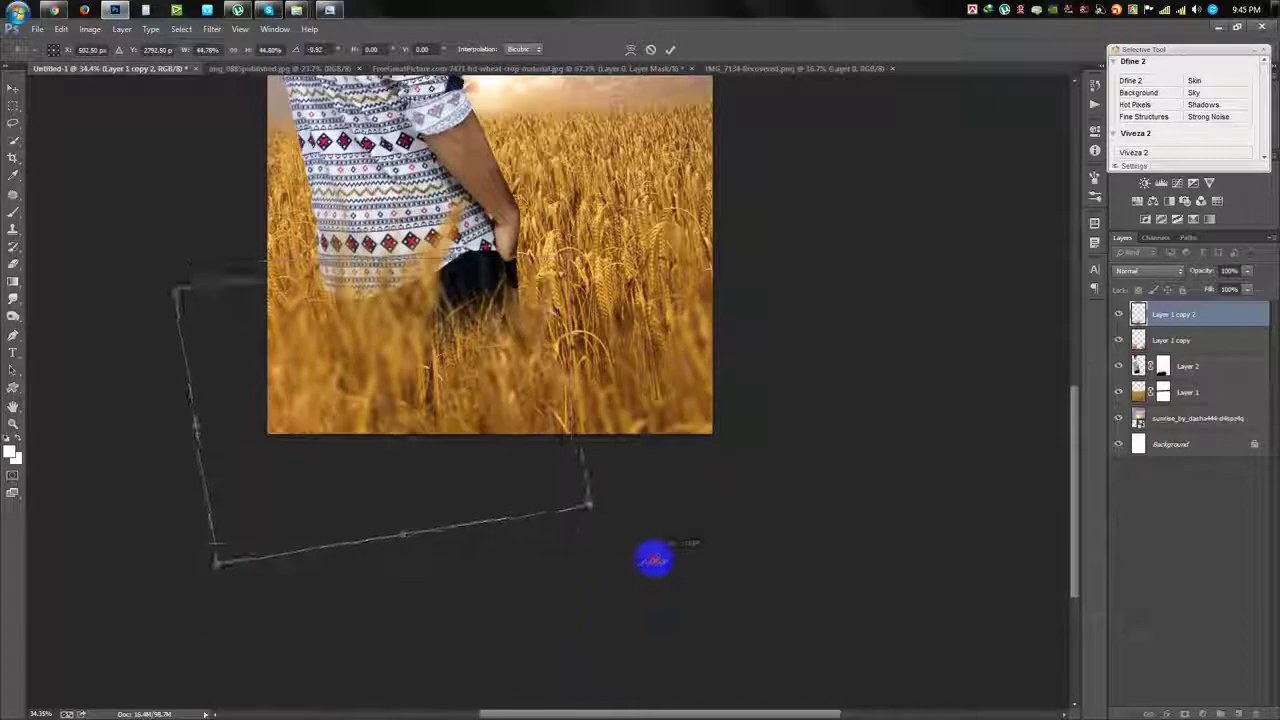
{"action": "mouse_move", "coordinate": [497, 407]}
{"action": "left_mouse_down"}
{"action": "mouse_move", "coordinate": [529, 433]}
{"action": "mouse_move", "coordinate": [423, 380]}
{"action": "left_mouse_up"}
{"action": "left_click_drag", "start_coordinate": [594, 371], "coordinate": [523, 534]}
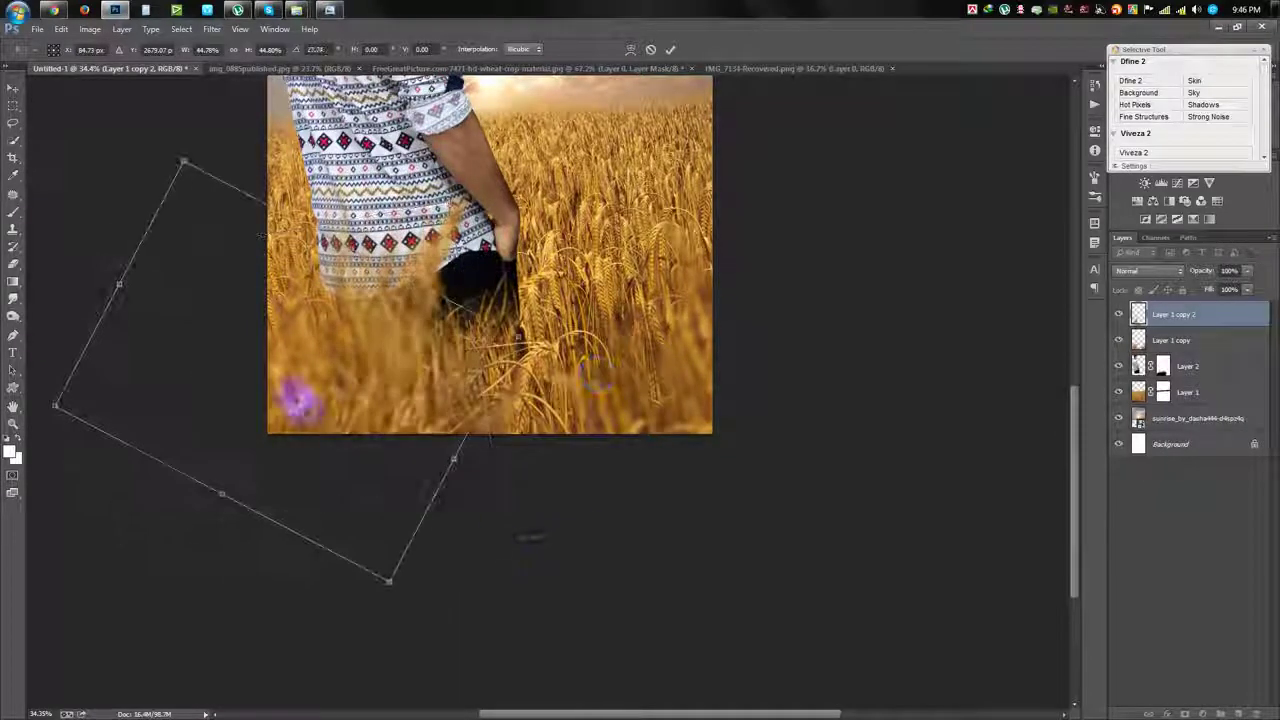
{"action": "mouse_move", "coordinate": [450, 325]}
{"action": "left_mouse_down"}
{"action": "mouse_move", "coordinate": [540, 350]}
{"action": "mouse_move", "coordinate": [688, 350]}
{"action": "mouse_move", "coordinate": [457, 363]}
{"action": "left_mouse_up"}
{"action": "key", "text": "Return"}
Step: Nudge the foreground wheat near the man's hand and bring up the Cloud Assets folder
{"action": "key", "text": "ctrl+minus"}
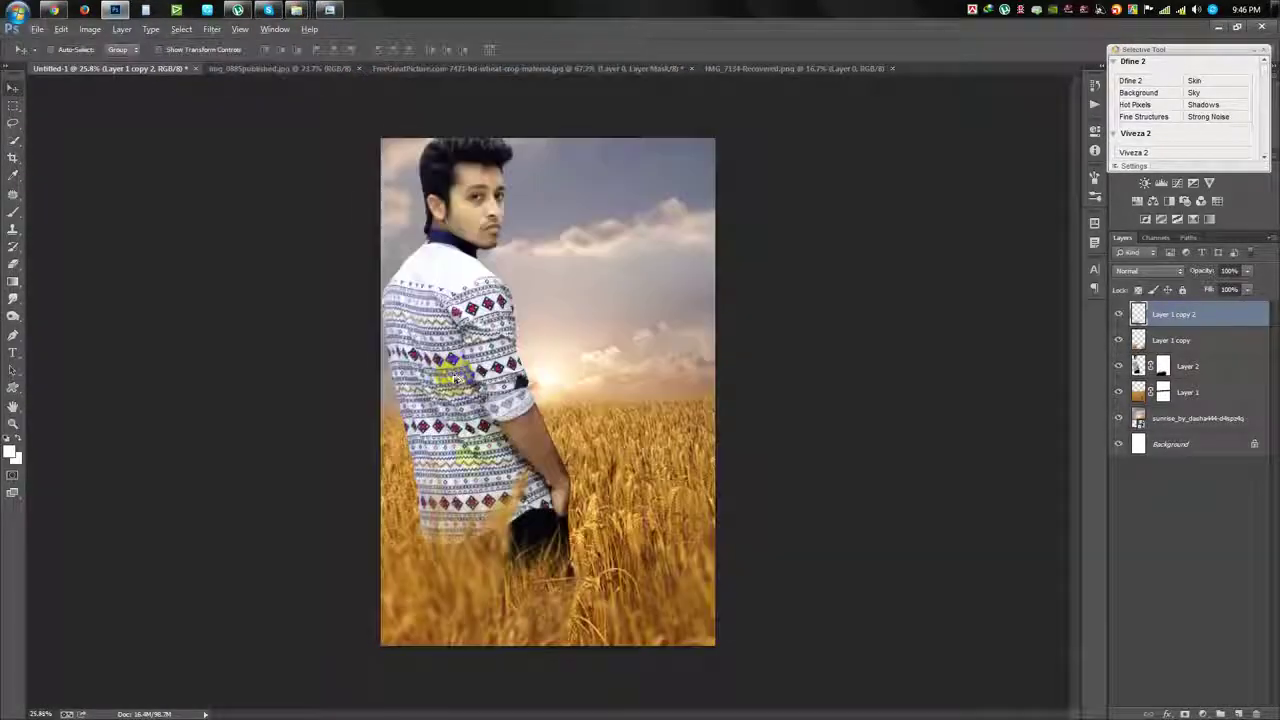
{"action": "mouse_move", "coordinate": [540, 541]}
{"action": "left_mouse_down"}
{"action": "mouse_move", "coordinate": [652, 561]}
{"action": "mouse_move", "coordinate": [513, 561]}
{"action": "mouse_move", "coordinate": [570, 530]}
{"action": "left_mouse_up"}
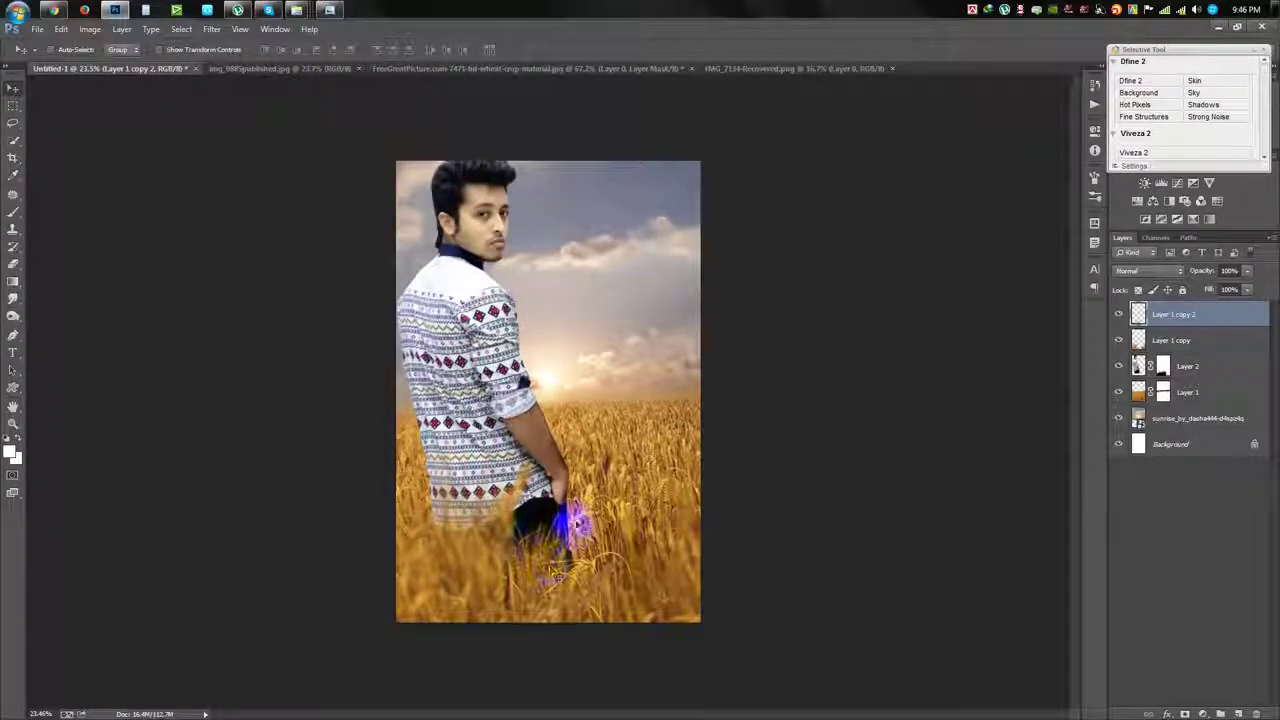
{"action": "left_click_drag", "start_coordinate": [587, 527], "coordinate": [586, 523]}
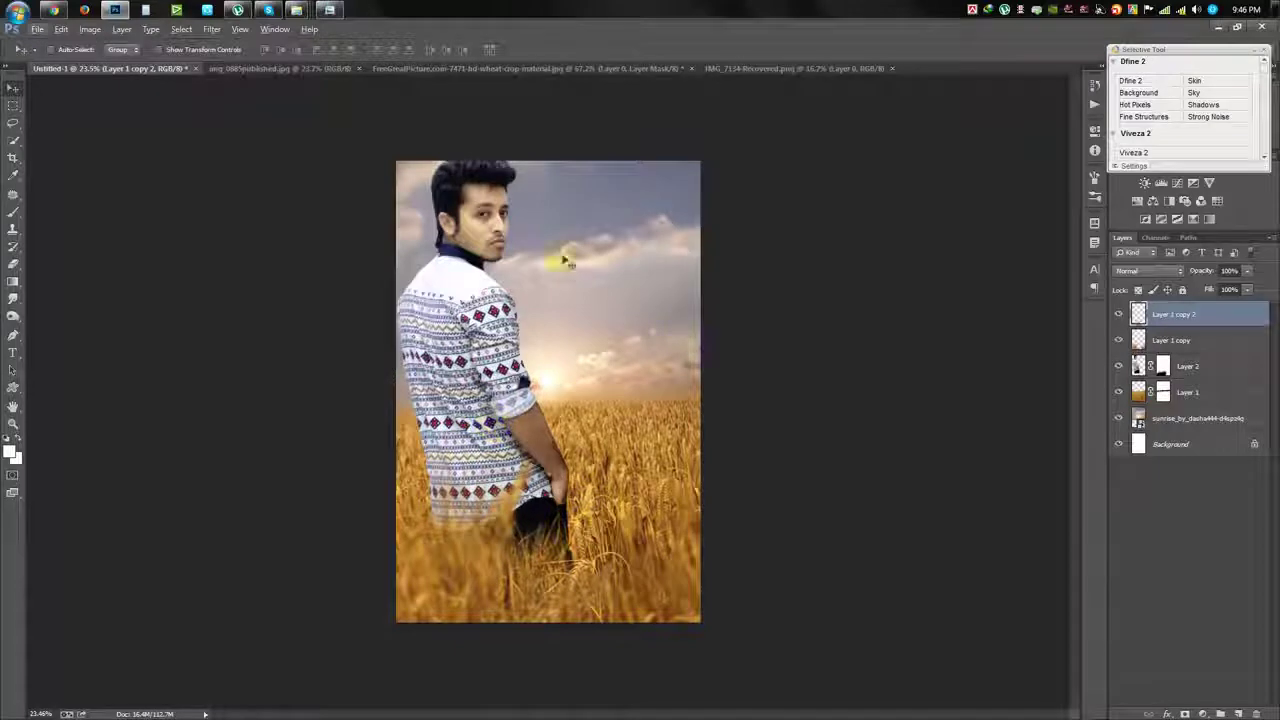
{"action": "scroll", "coordinate": [553, 398], "scroll_direction": "up", "scroll_amount": 2}
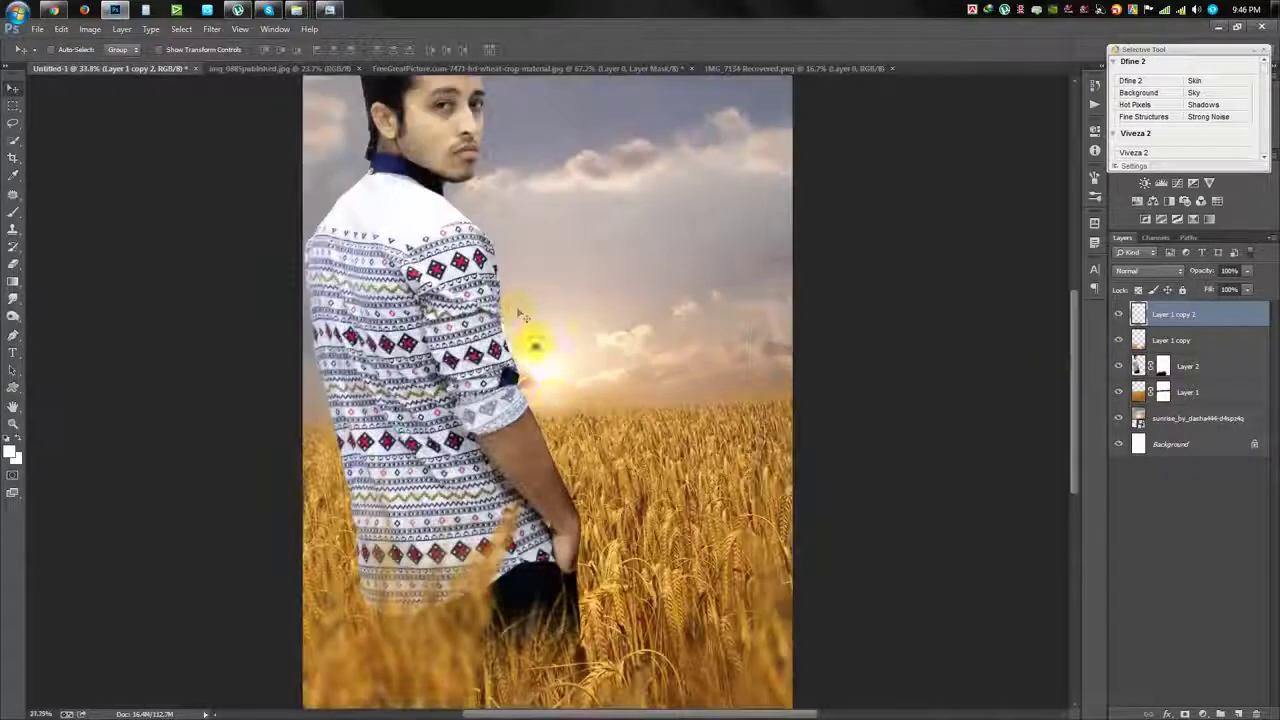
{"action": "left_click", "coordinate": [258, 95]}
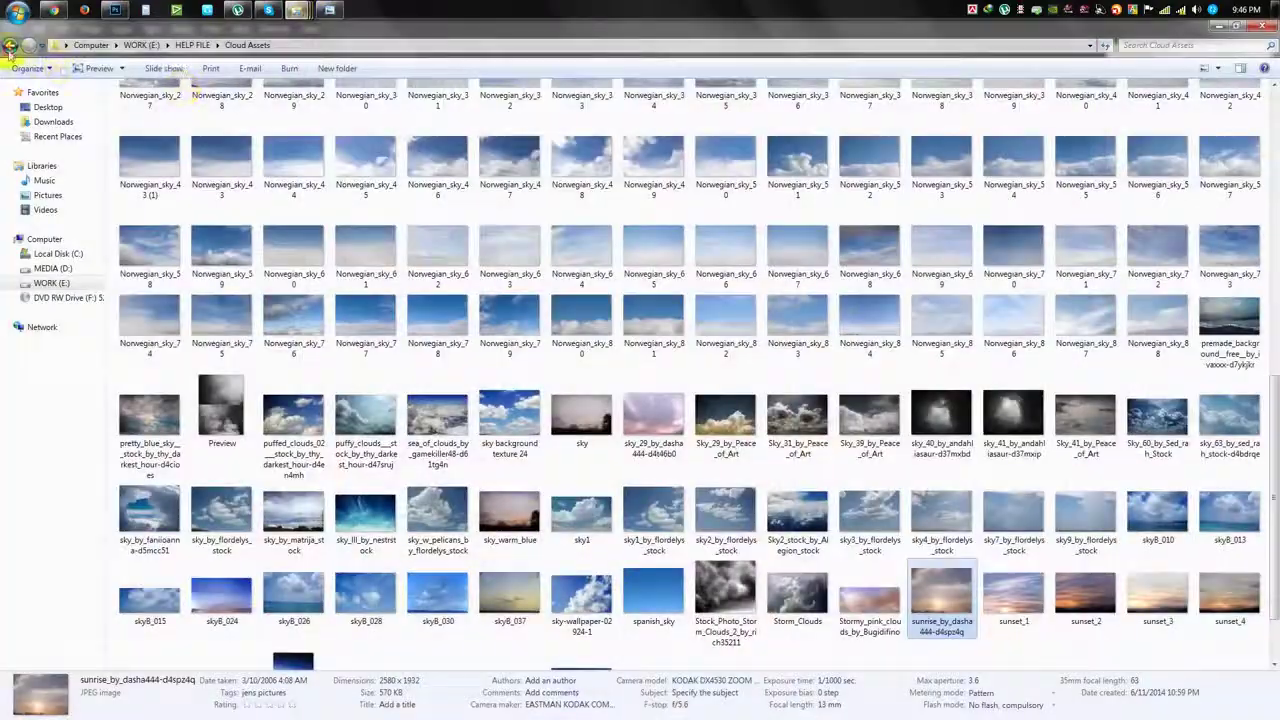
Step: Drag the fire image from the HELP FILE folder onto the composite and enlarge it
{"action": "scroll", "coordinate": [760, 475], "scroll_direction": "up", "scroll_amount": 10}
{"action": "scroll", "coordinate": [760, 475], "scroll_direction": "up", "scroll_amount": 10}
{"action": "scroll", "coordinate": [745, 472], "scroll_direction": "up", "scroll_amount": 10}
{"action": "scroll", "coordinate": [740, 467], "scroll_direction": "down", "scroll_amount": 10}
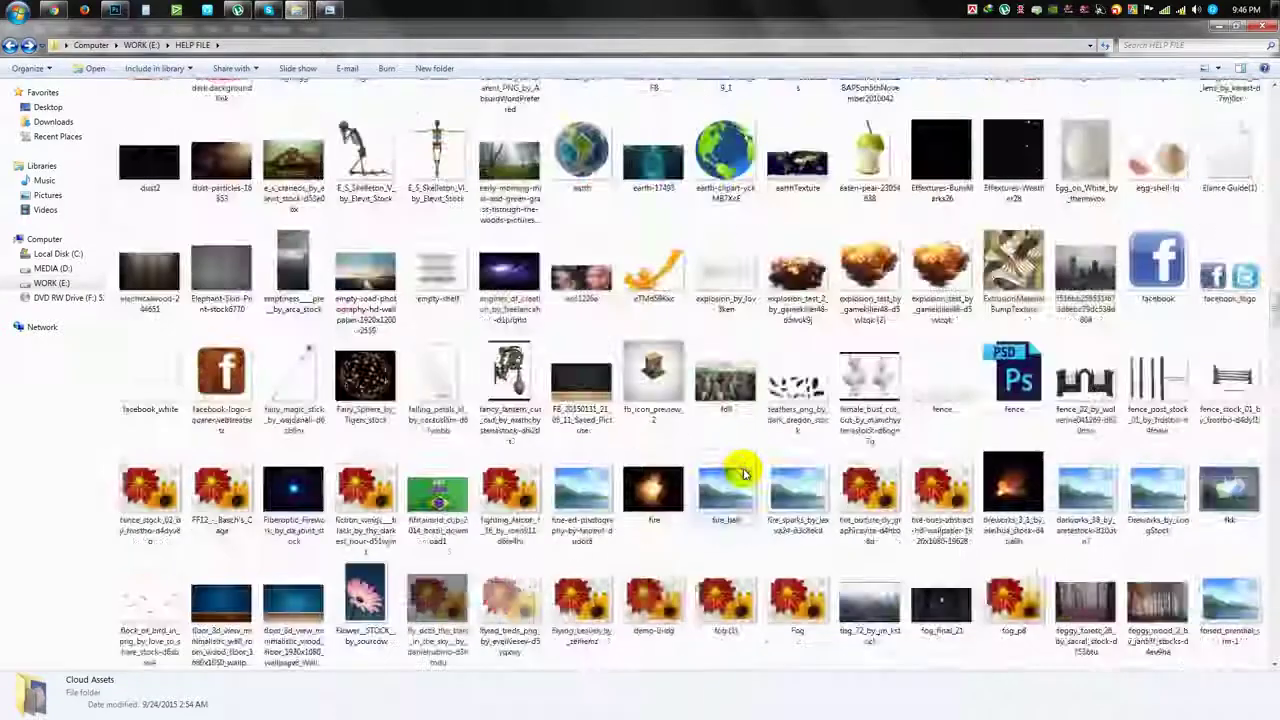
{"action": "left_click_drag", "start_coordinate": [662, 500], "coordinate": [548, 392]}
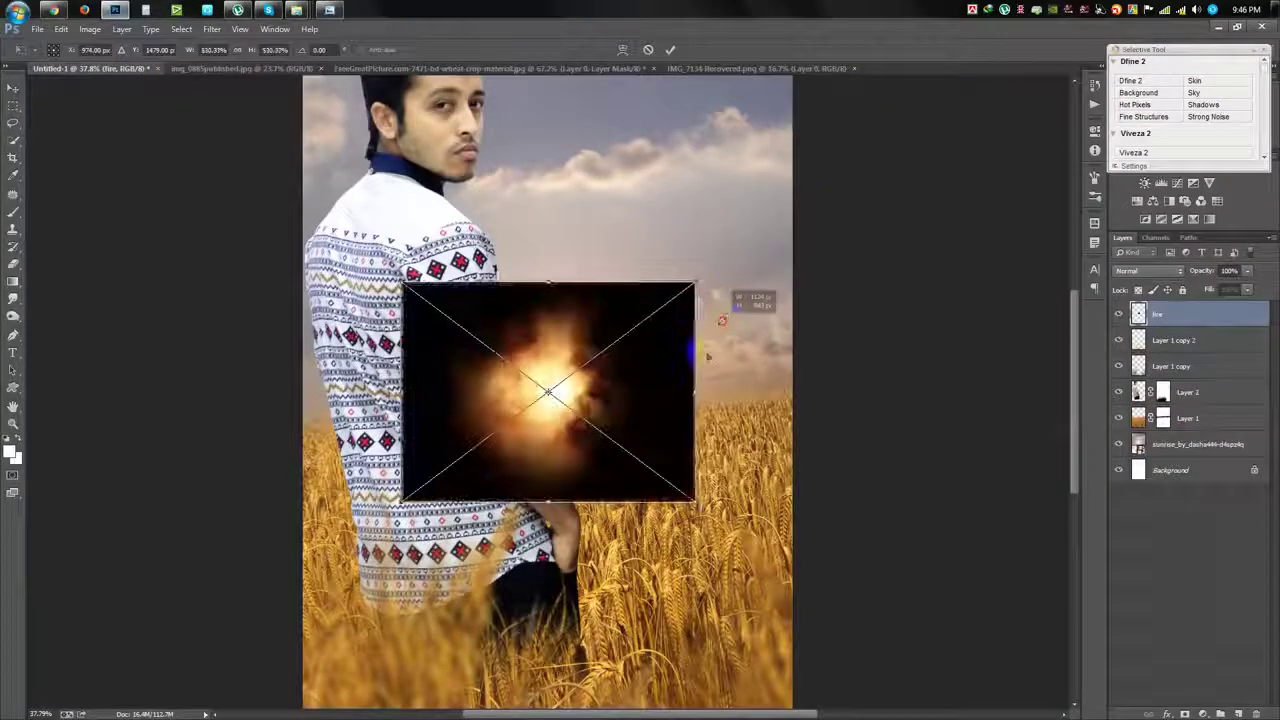
{"action": "left_click_drag", "start_coordinate": [671, 343], "coordinate": [697, 307]}
{"action": "key", "text": "Return"}
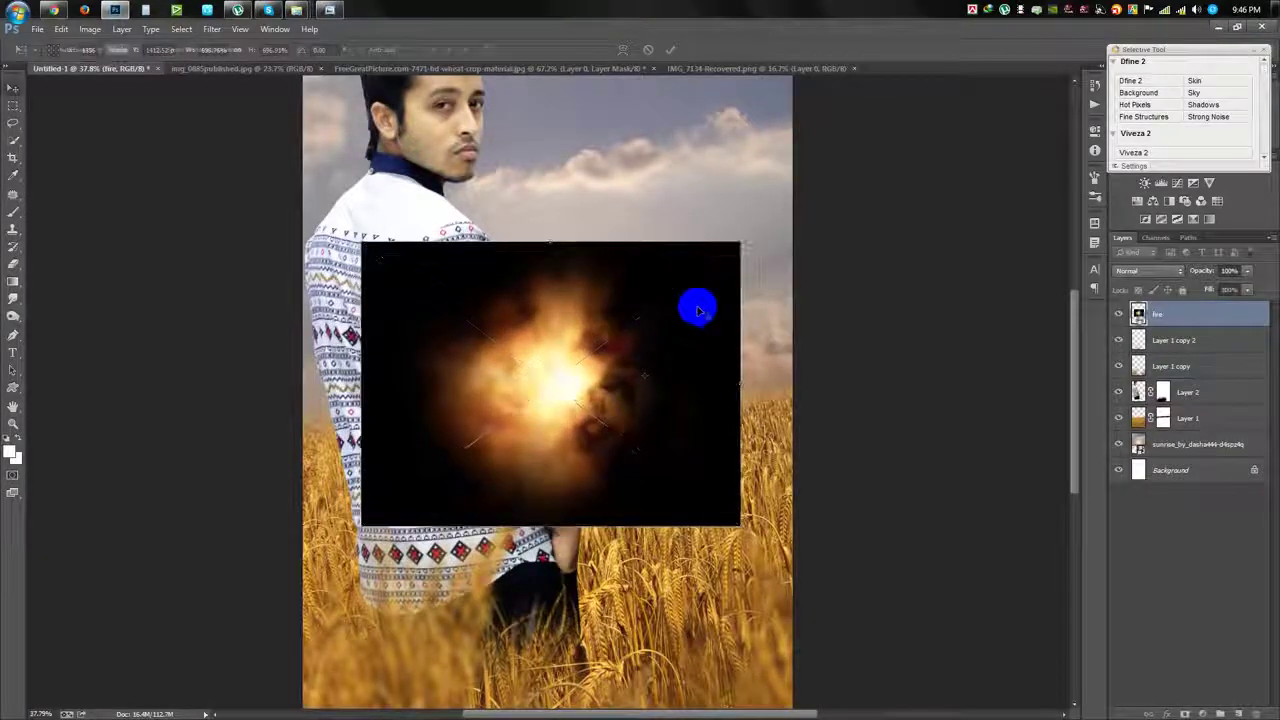
Step: Set the fire layer to Screen blend mode and scale up the glow
{"action": "left_click", "coordinate": [1150, 271]}
{"action": "left_click", "coordinate": [1075, 396]}
{"action": "left_click_drag", "start_coordinate": [694, 343], "coordinate": [711, 385]}
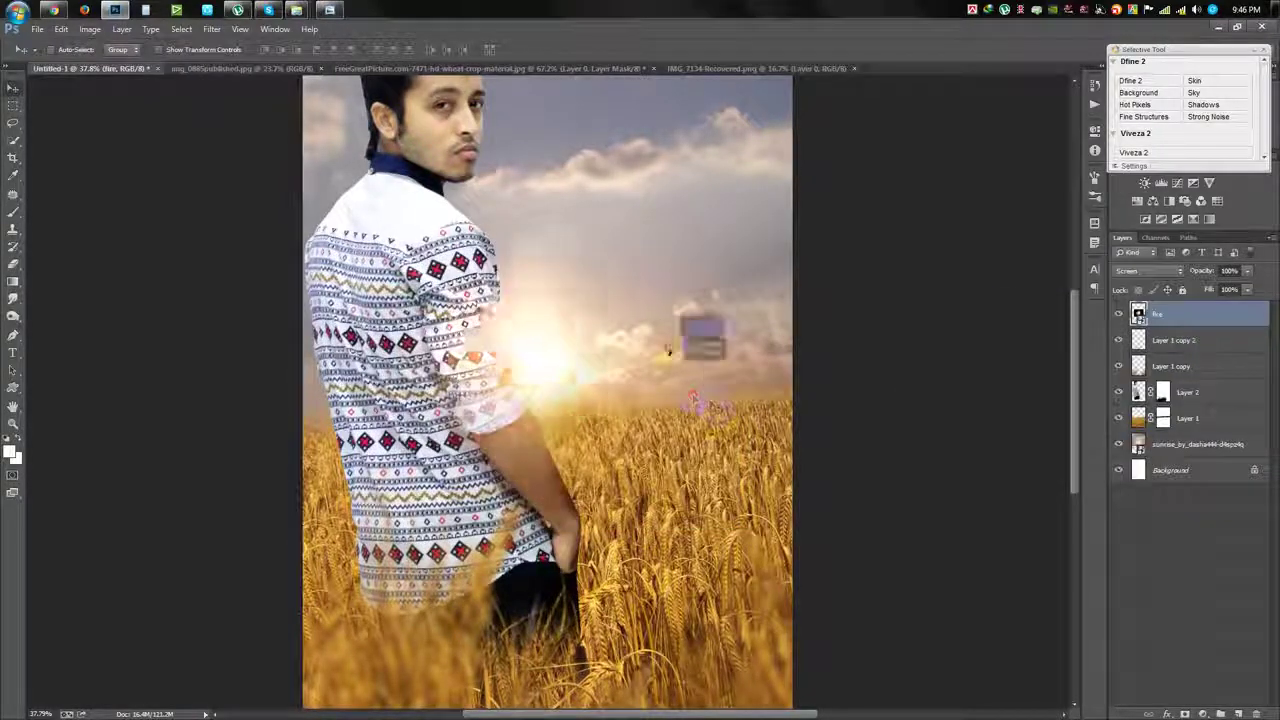
{"action": "key", "text": "ctrl+t"}
{"action": "left_click_drag", "start_coordinate": [672, 290], "coordinate": [822, 233]}
{"action": "key", "text": "Return"}
Step: Move the flare below the man, set its opacity to 67%, and hide the man's layer
{"action": "scroll", "coordinate": [822, 233], "scroll_direction": "up", "scroll_amount": 2}
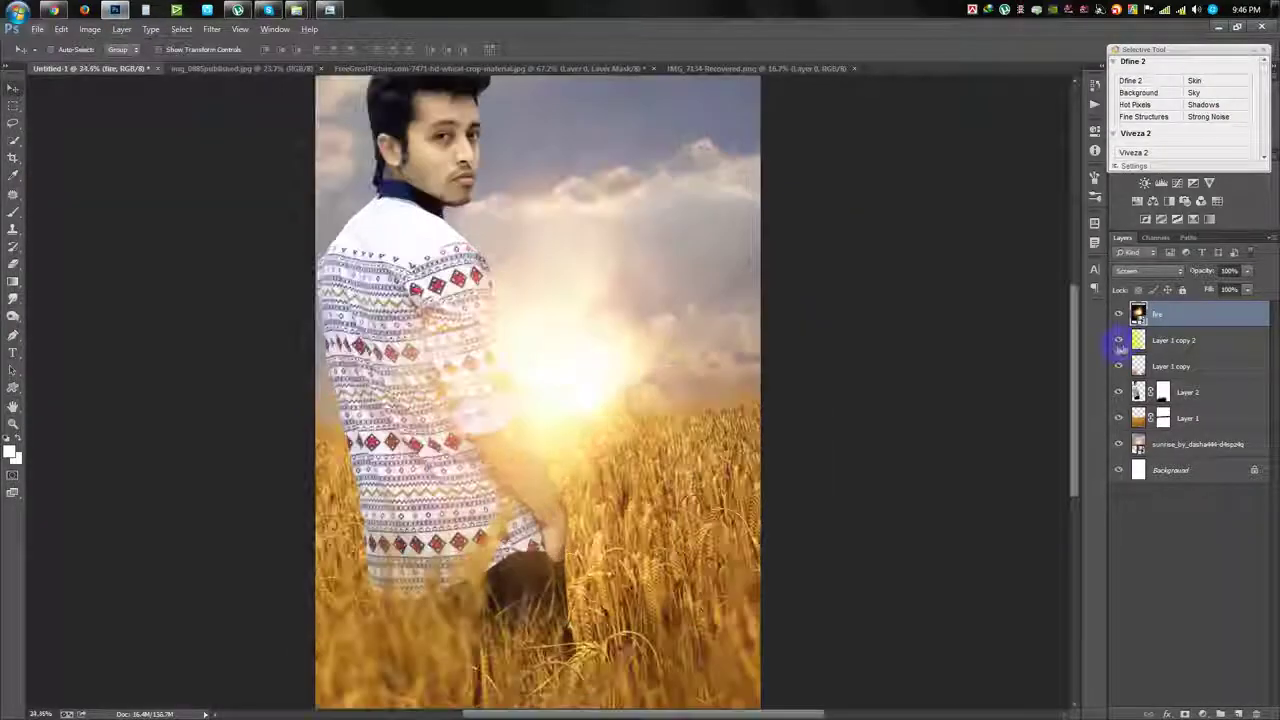
{"action": "key", "text": "ctrl+bracketleft"}
{"action": "key", "text": "ctrl+bracketleft"}
{"action": "key", "text": "ctrl+bracketleft"}
{"action": "mouse_move", "coordinate": [676, 407]}
{"action": "left_mouse_down"}
{"action": "mouse_move", "coordinate": [658, 372]}
{"action": "mouse_move", "coordinate": [666, 407]}
{"action": "left_mouse_up"}
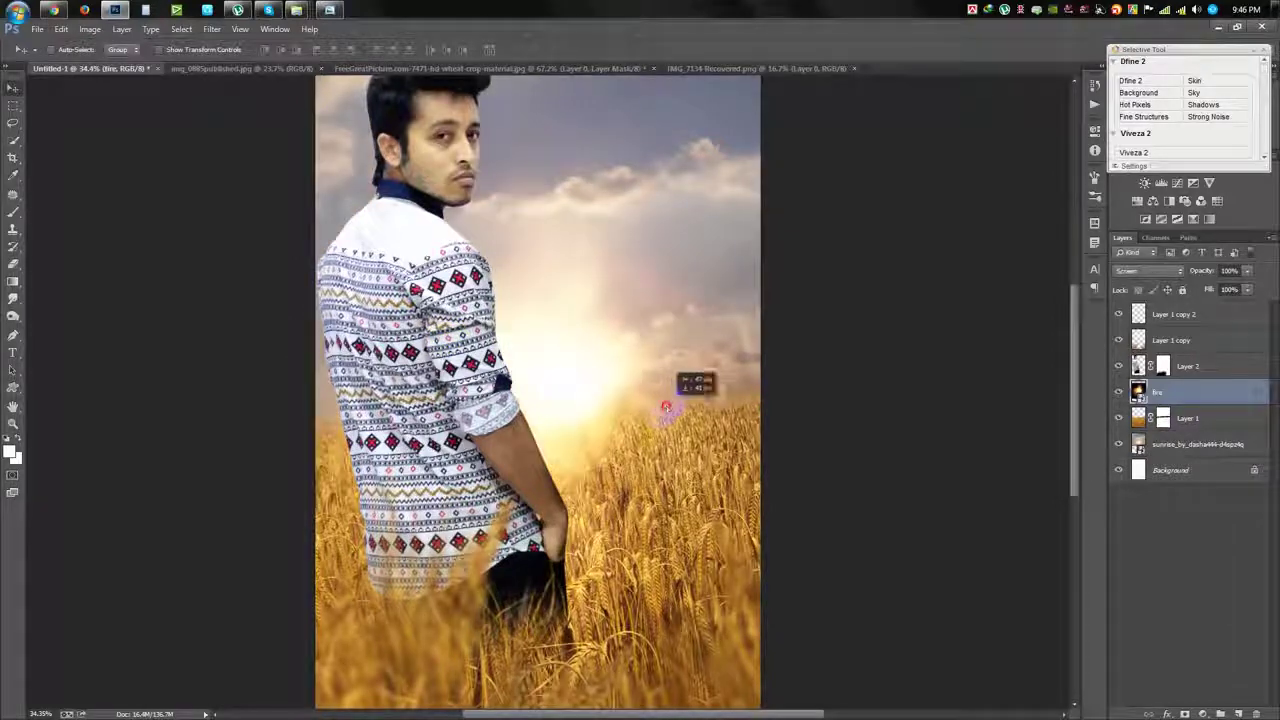
{"action": "left_click_drag", "start_coordinate": [1208, 278], "coordinate": [1177, 272]}
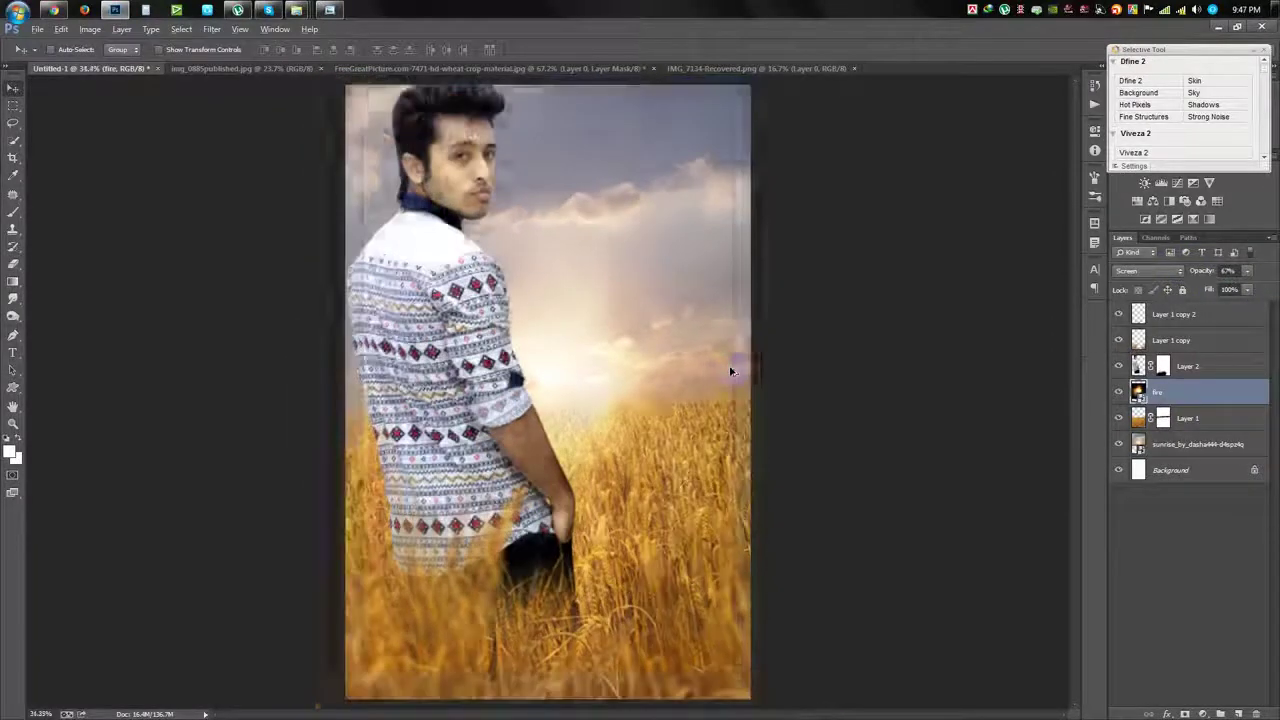
{"action": "left_click", "coordinate": [1118, 366]}
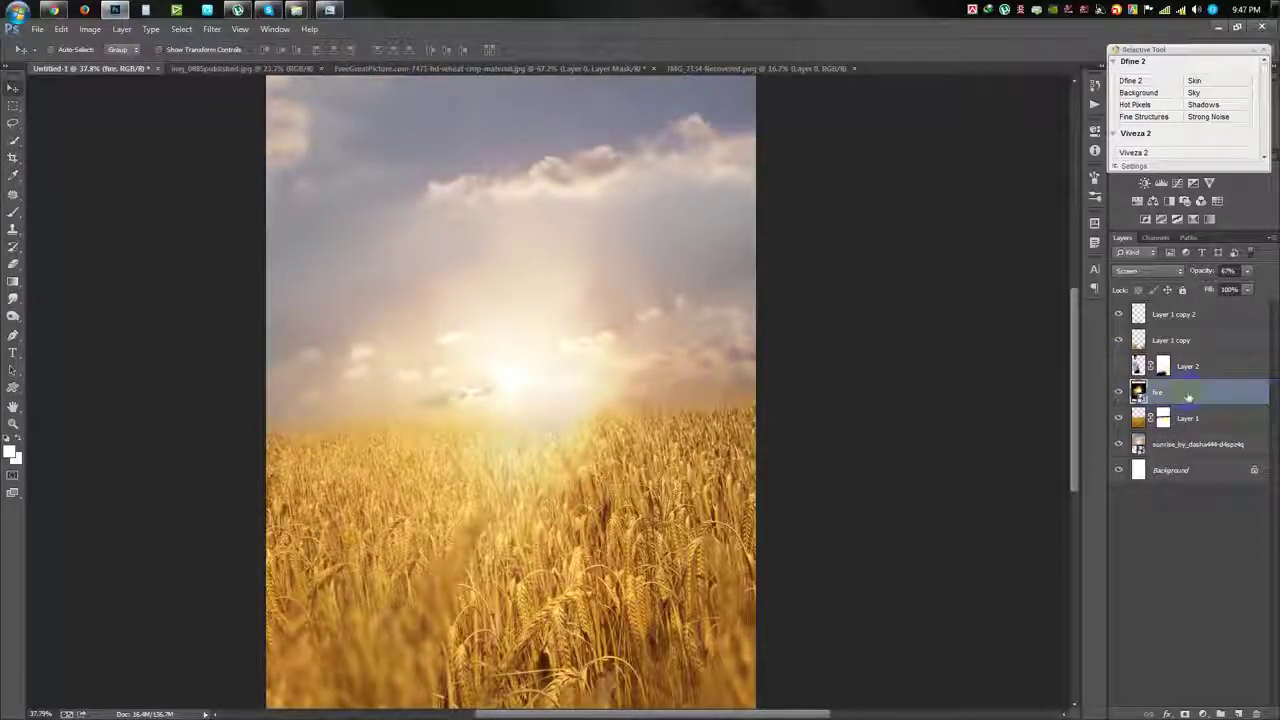
{"action": "left_click", "coordinate": [1192, 462], "text": "shift"}
Step: Merge the background layers and place a tilt-shift focus band low on the wheat field
{"action": "key", "text": "ctrl+e"}
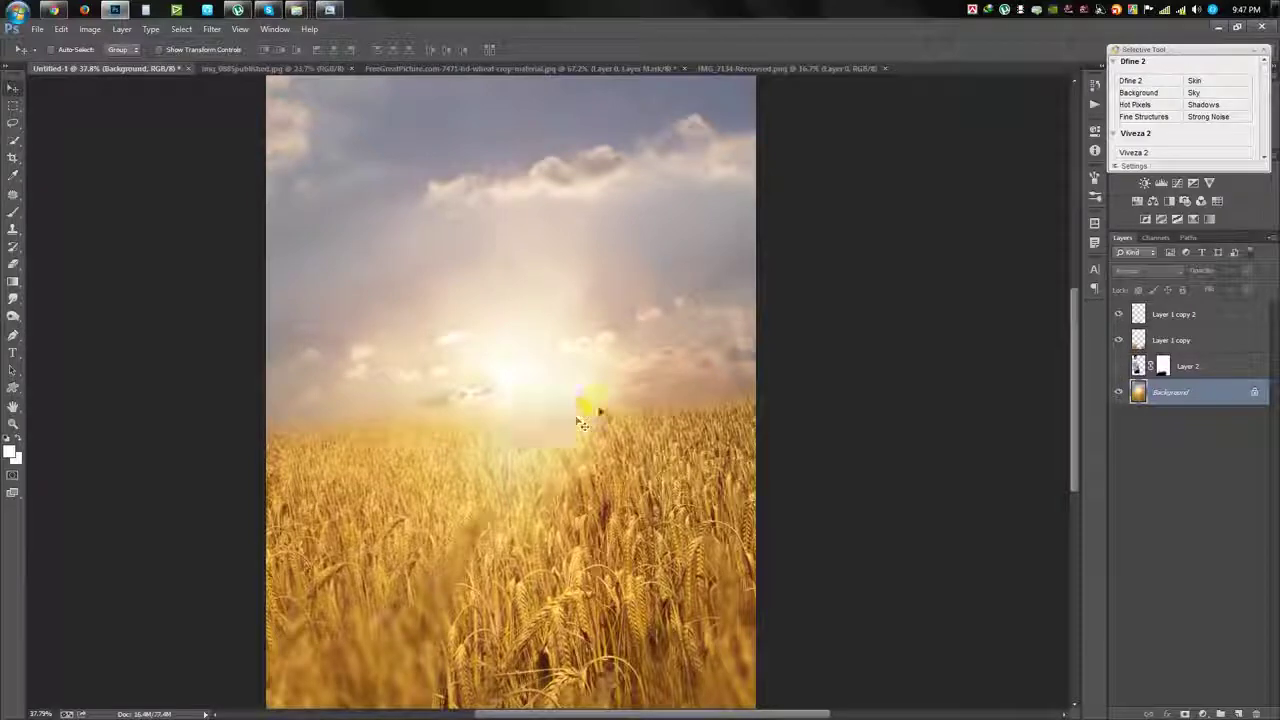
{"action": "left_click", "coordinate": [213, 33]}
{"action": "mouse_move", "coordinate": [290, 183]}
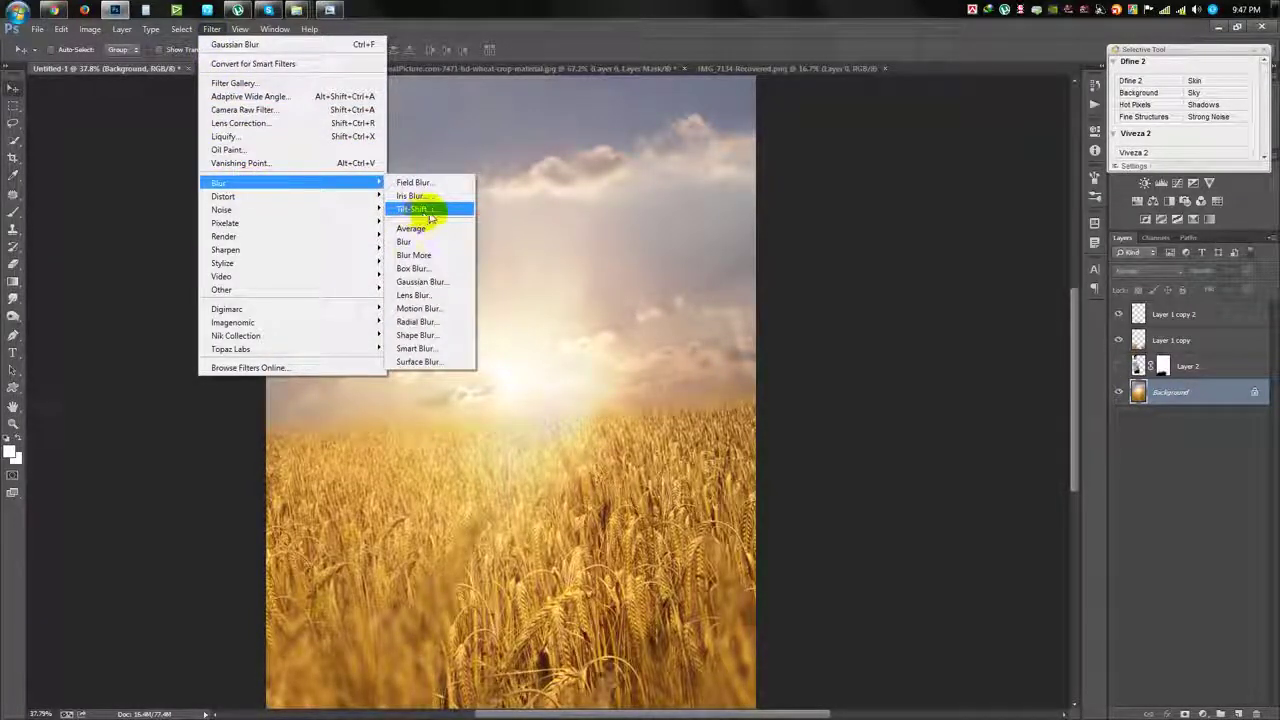
{"action": "left_click", "coordinate": [431, 216]}
{"action": "left_click_drag", "start_coordinate": [561, 400], "coordinate": [566, 435]}
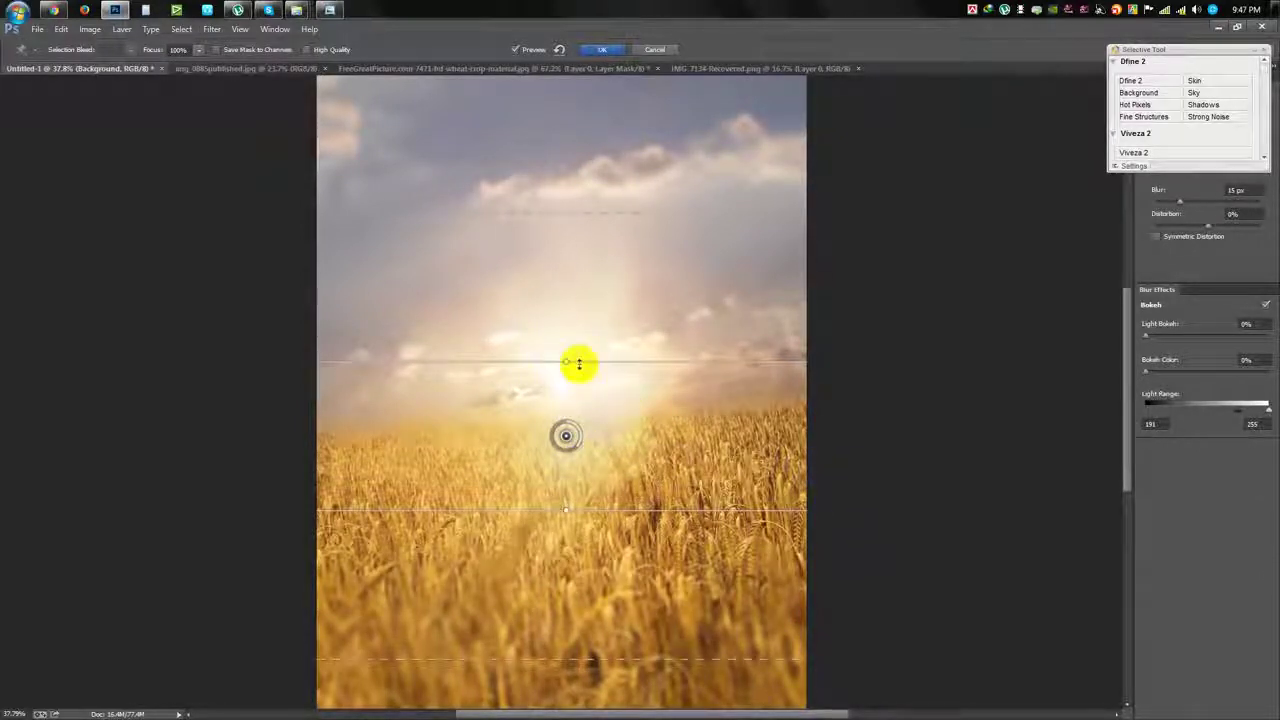
{"action": "left_click_drag", "start_coordinate": [561, 359], "coordinate": [556, 357]}
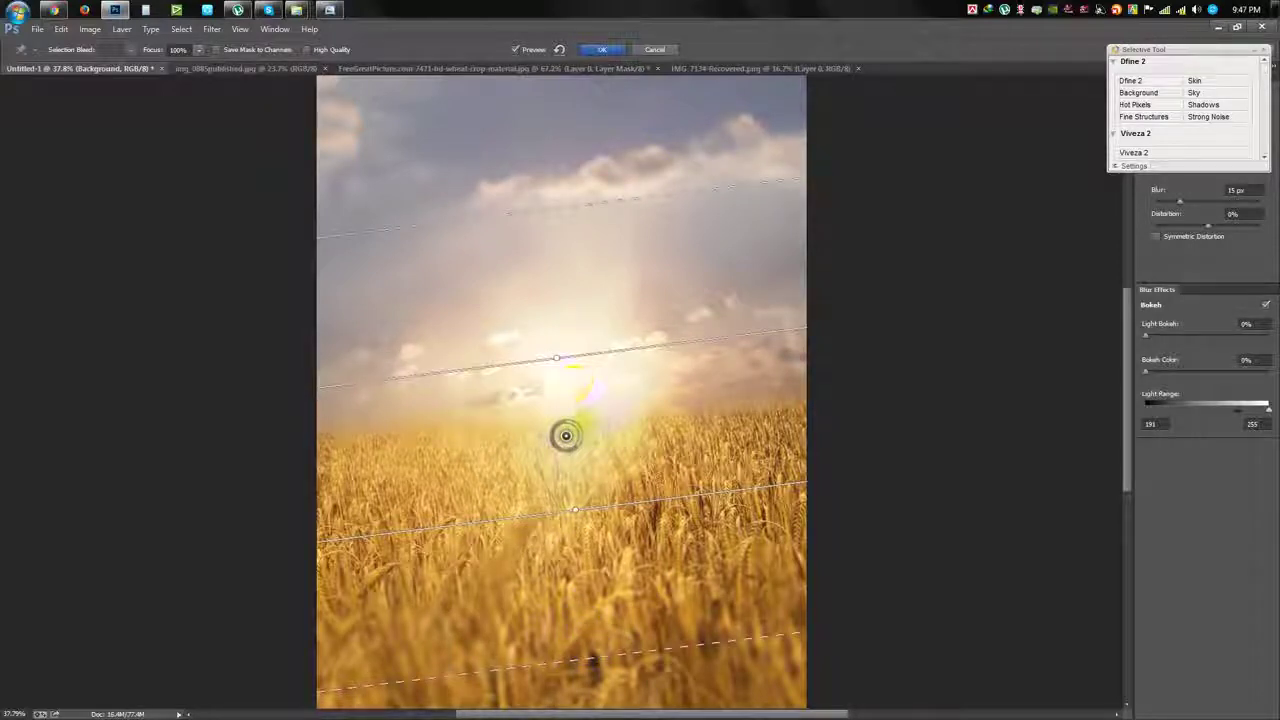
{"action": "left_click_drag", "start_coordinate": [566, 435], "coordinate": [573, 535]}
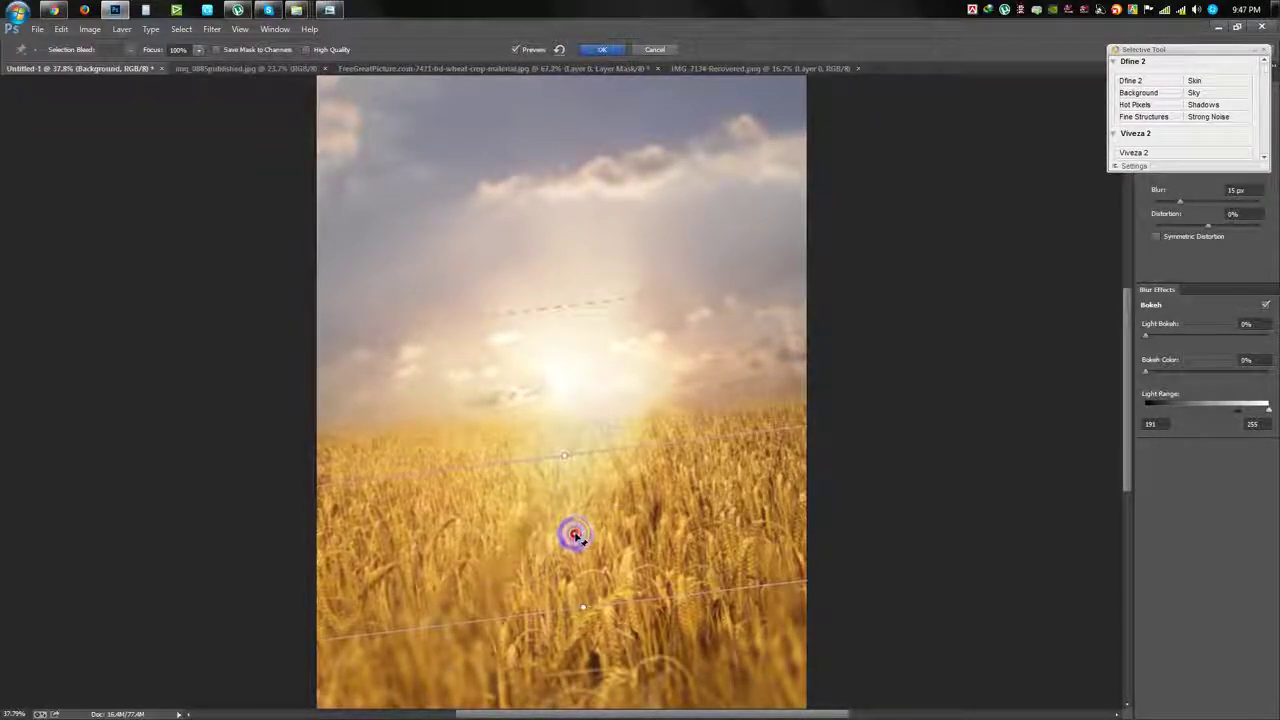
{"action": "left_click_drag", "start_coordinate": [547, 313], "coordinate": [548, 385]}
Step: Set the tilt-shift blur to 5 px, tighten the focus boundaries and apply it
{"action": "left_click_drag", "start_coordinate": [651, 403], "coordinate": [645, 398]}
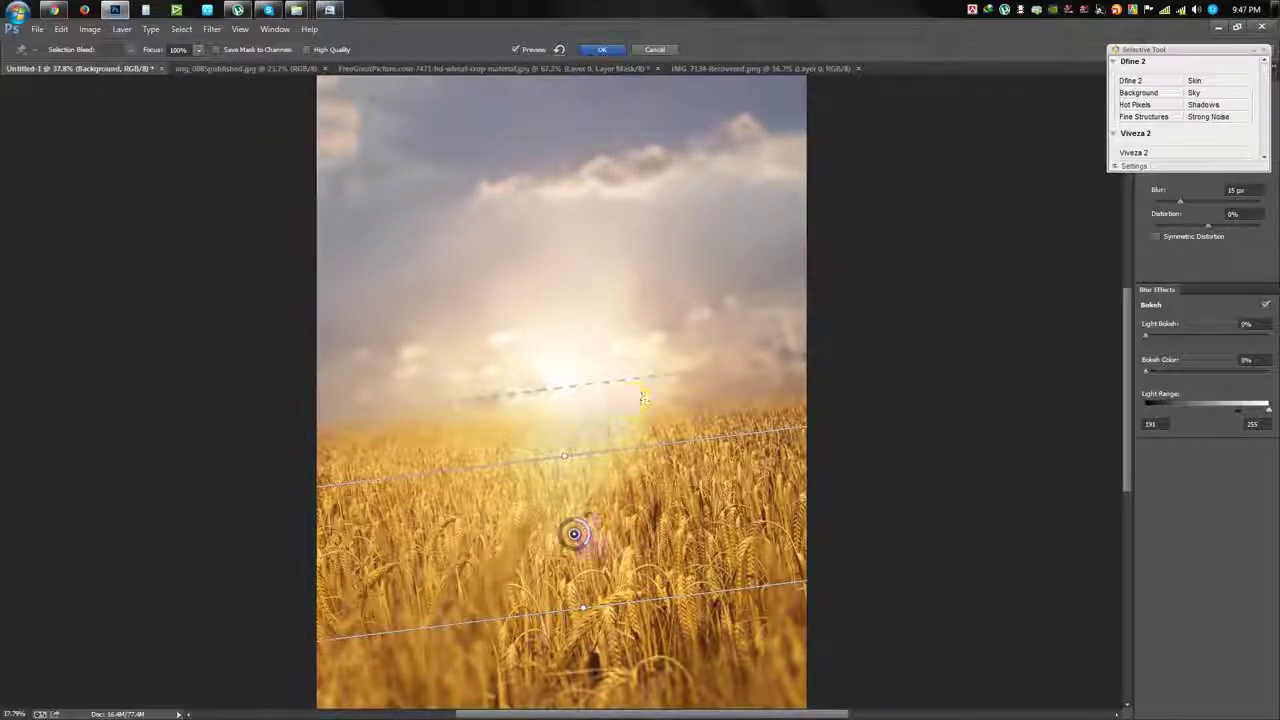
{"action": "left_click_drag", "start_coordinate": [585, 542], "coordinate": [588, 524]}
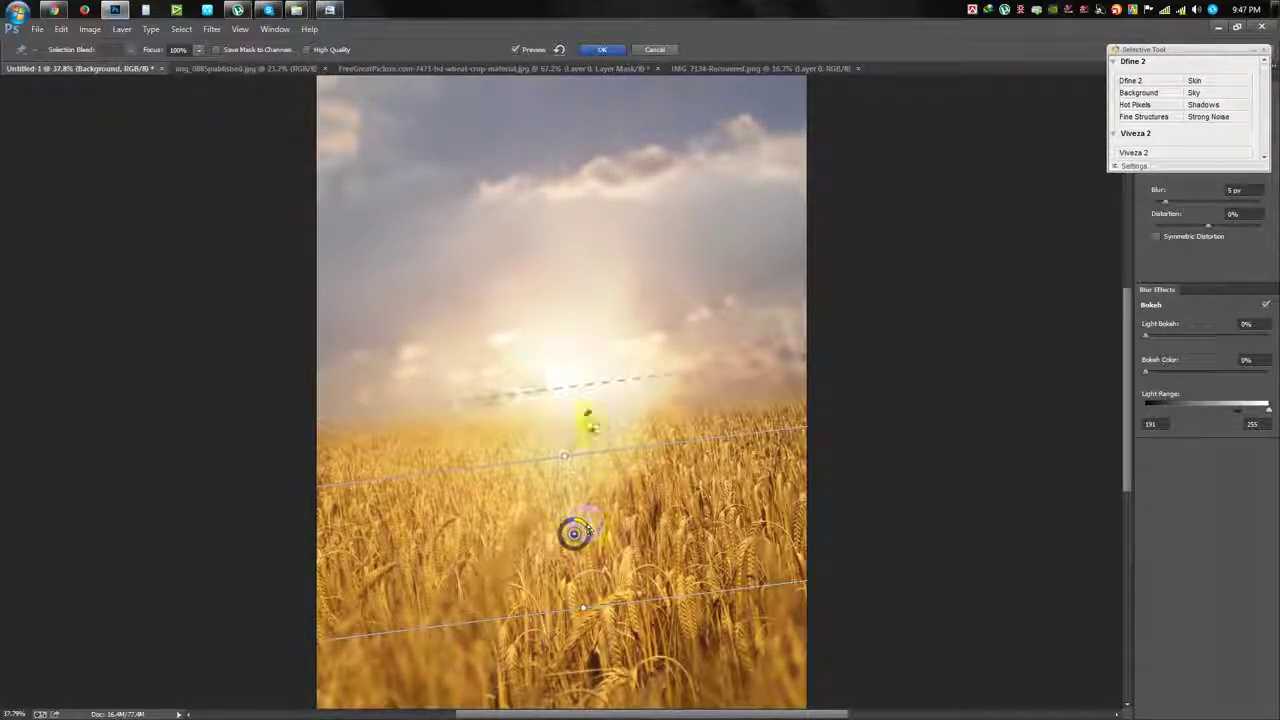
{"action": "left_click_drag", "start_coordinate": [607, 612], "coordinate": [600, 583]}
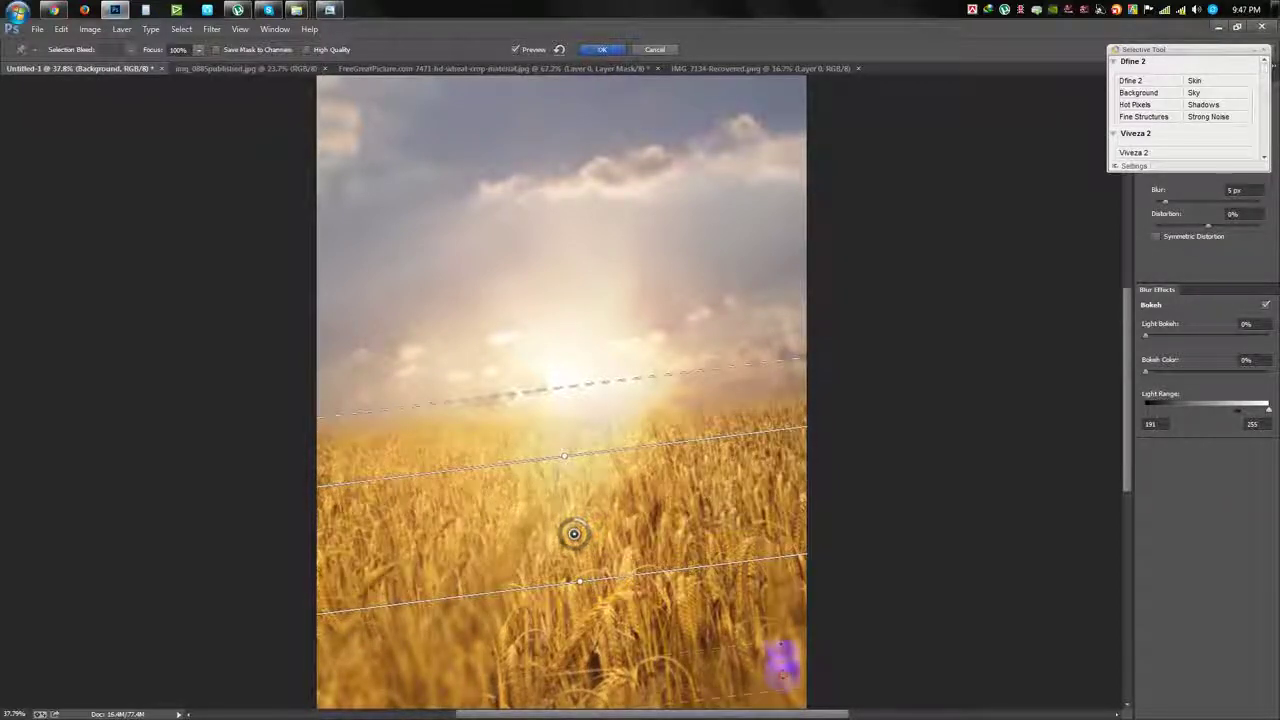
{"action": "left_click_drag", "start_coordinate": [573, 535], "coordinate": [572, 519]}
{"action": "left_click_drag", "start_coordinate": [576, 441], "coordinate": [581, 463]}
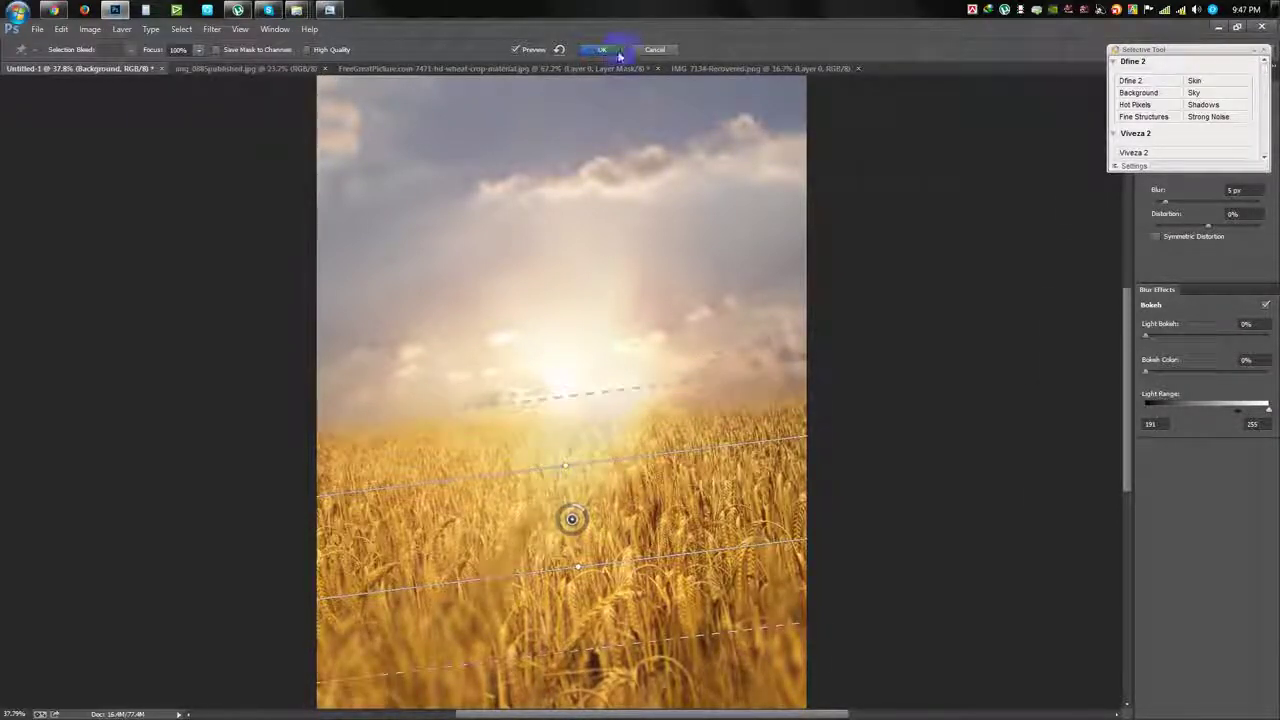
{"action": "left_click", "coordinate": [618, 52]}
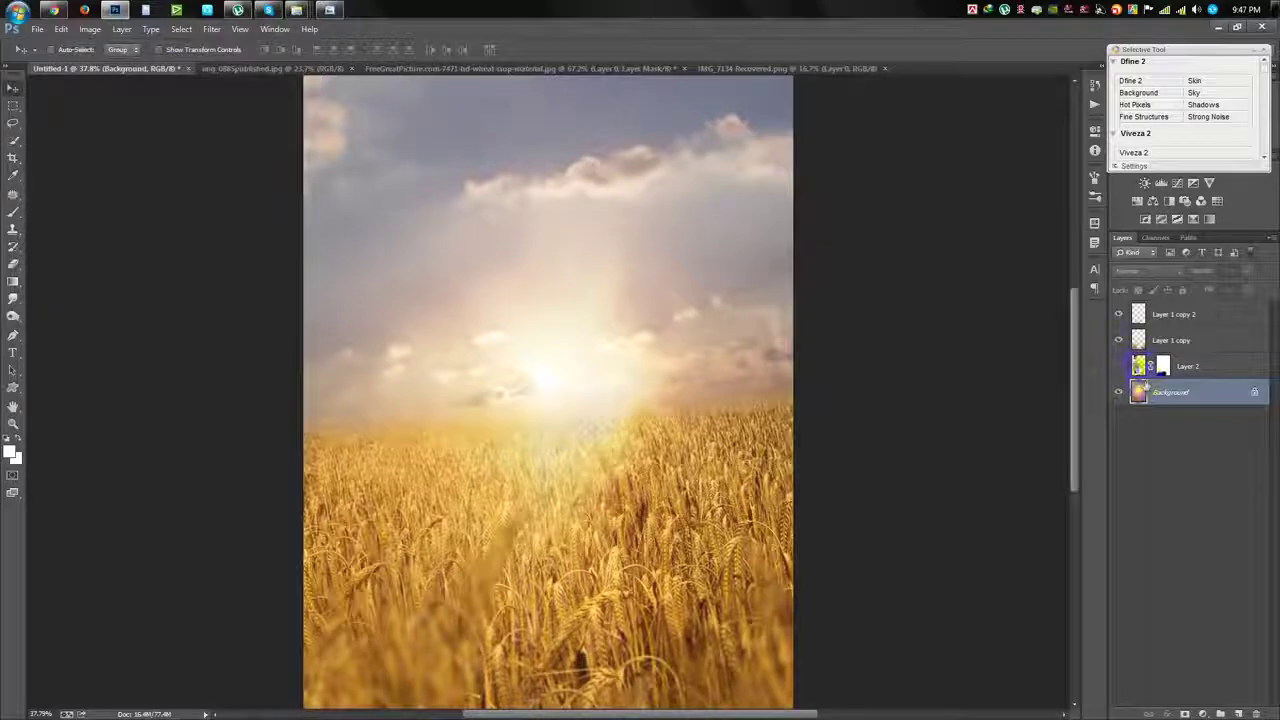
Step: Show the man's Layer 2 and drag the fire image from the stock folder onto the canvas
{"action": "left_click", "coordinate": [1118, 366]}
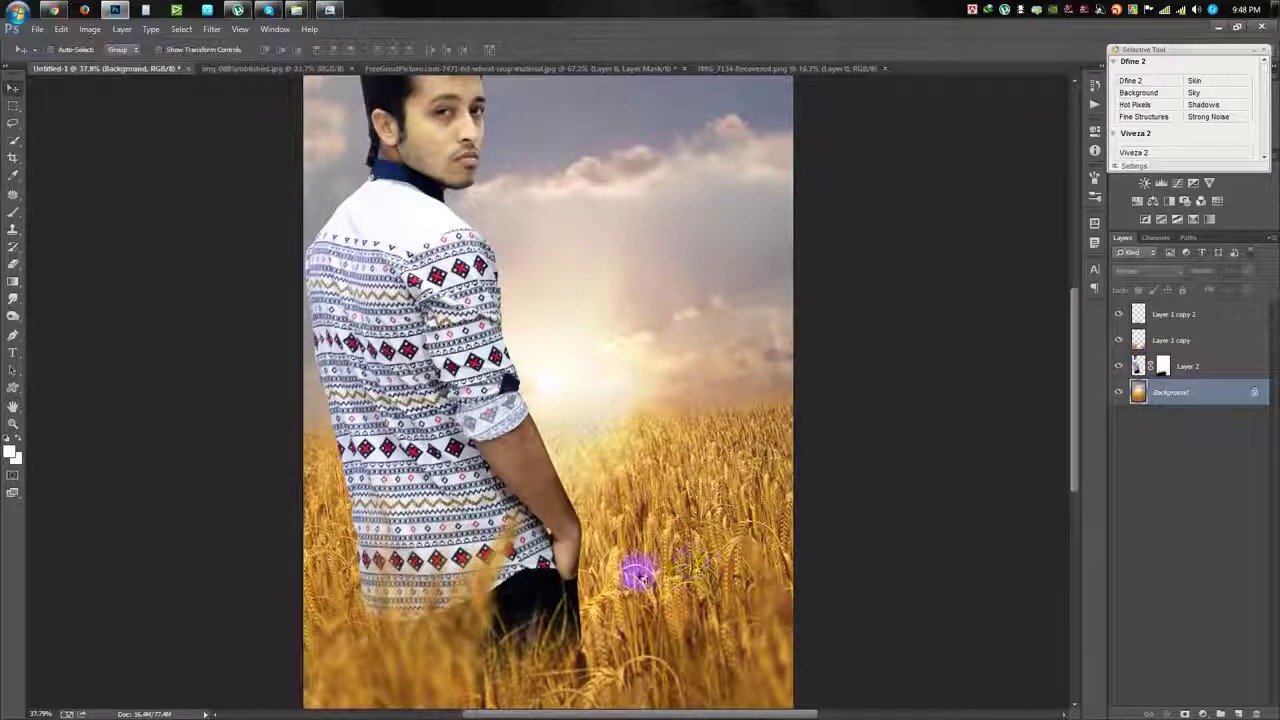
{"action": "scroll", "coordinate": [640, 573], "scroll_direction": "down", "scroll_amount": 2}
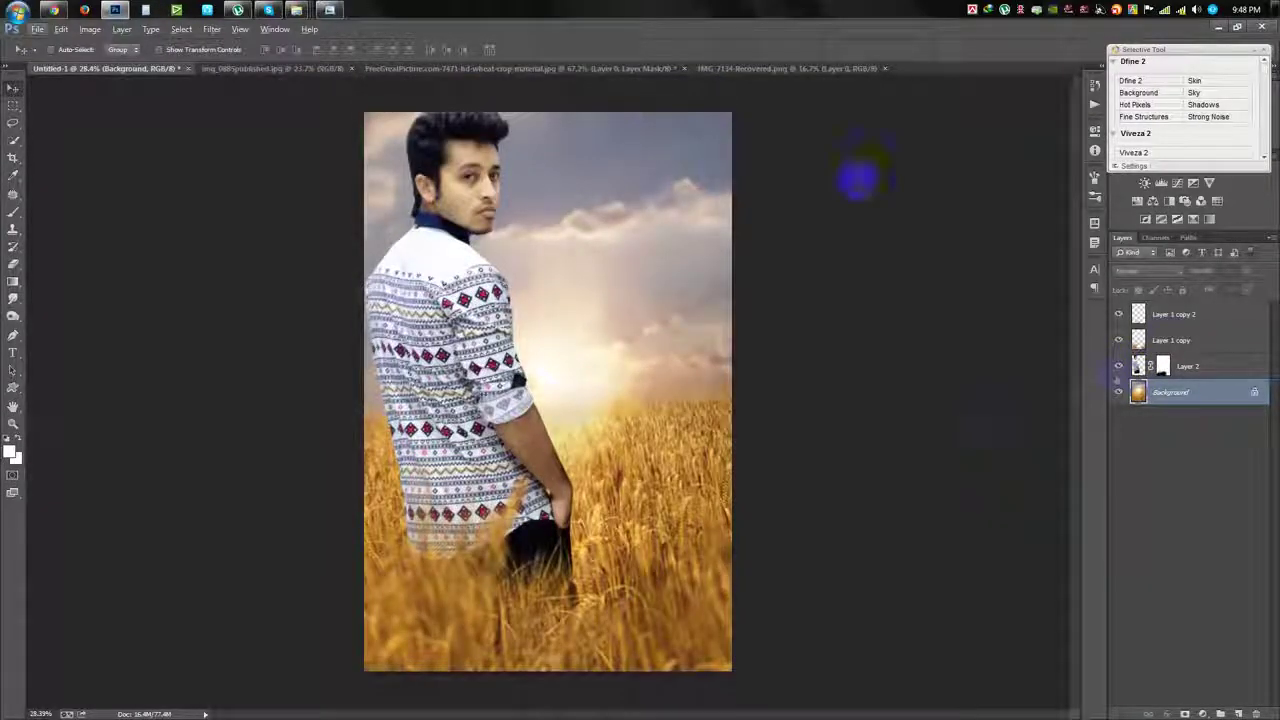
{"action": "left_click", "coordinate": [372, 92]}
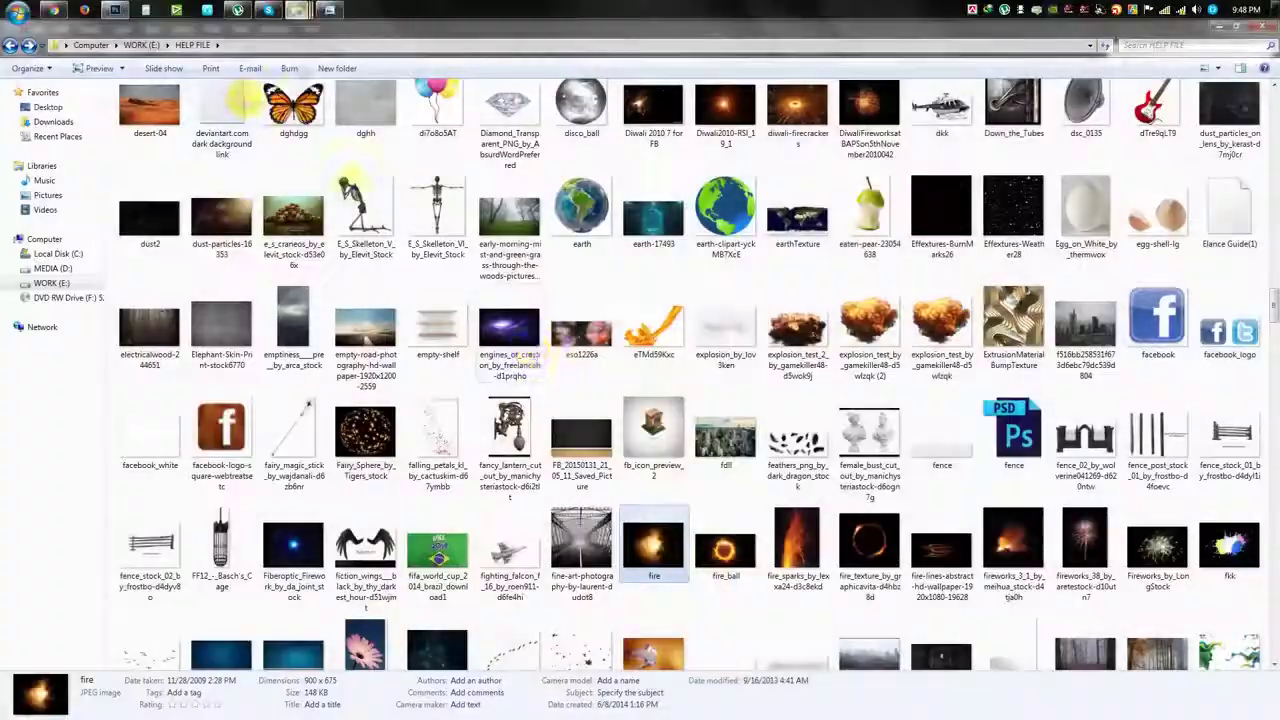
{"action": "left_click_drag", "start_coordinate": [725, 655], "coordinate": [541, 390]}
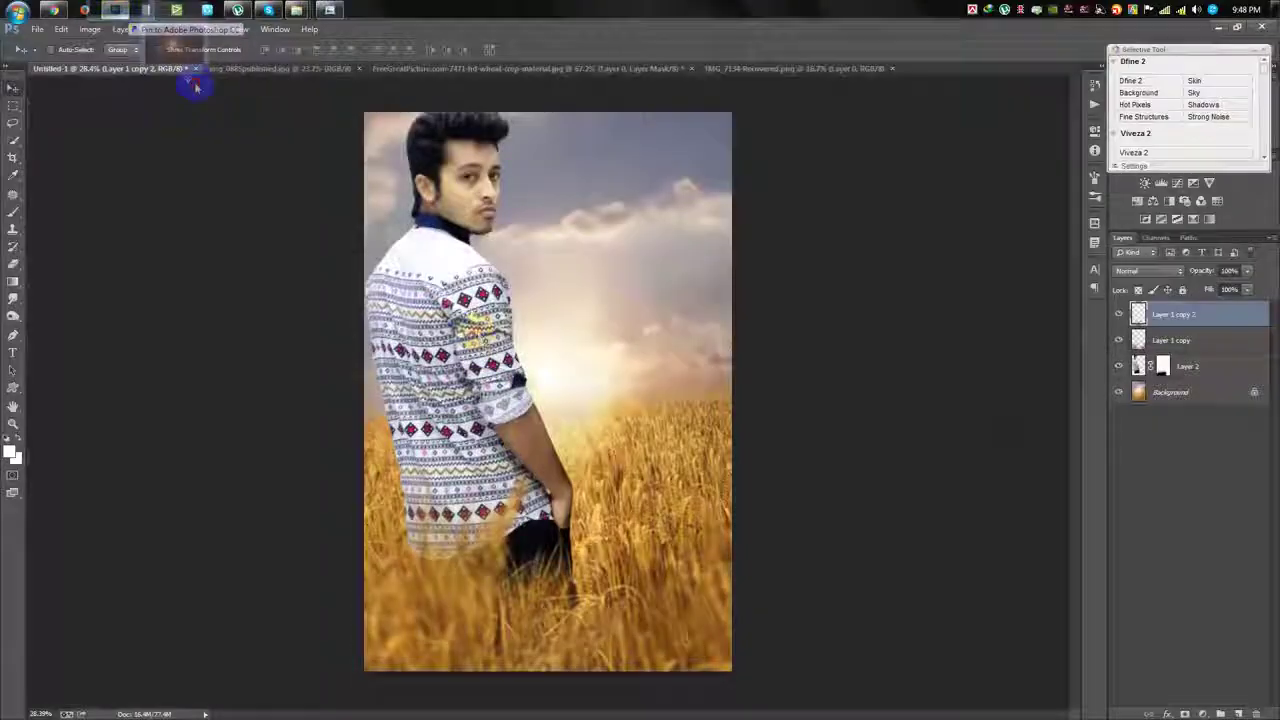
Step: Commit the placed fire image and give it a Gaussian Blur of radius 23.7
{"action": "left_click", "coordinate": [672, 49]}
{"action": "scroll", "coordinate": [590, 388], "scroll_direction": "up", "scroll_amount": 2}
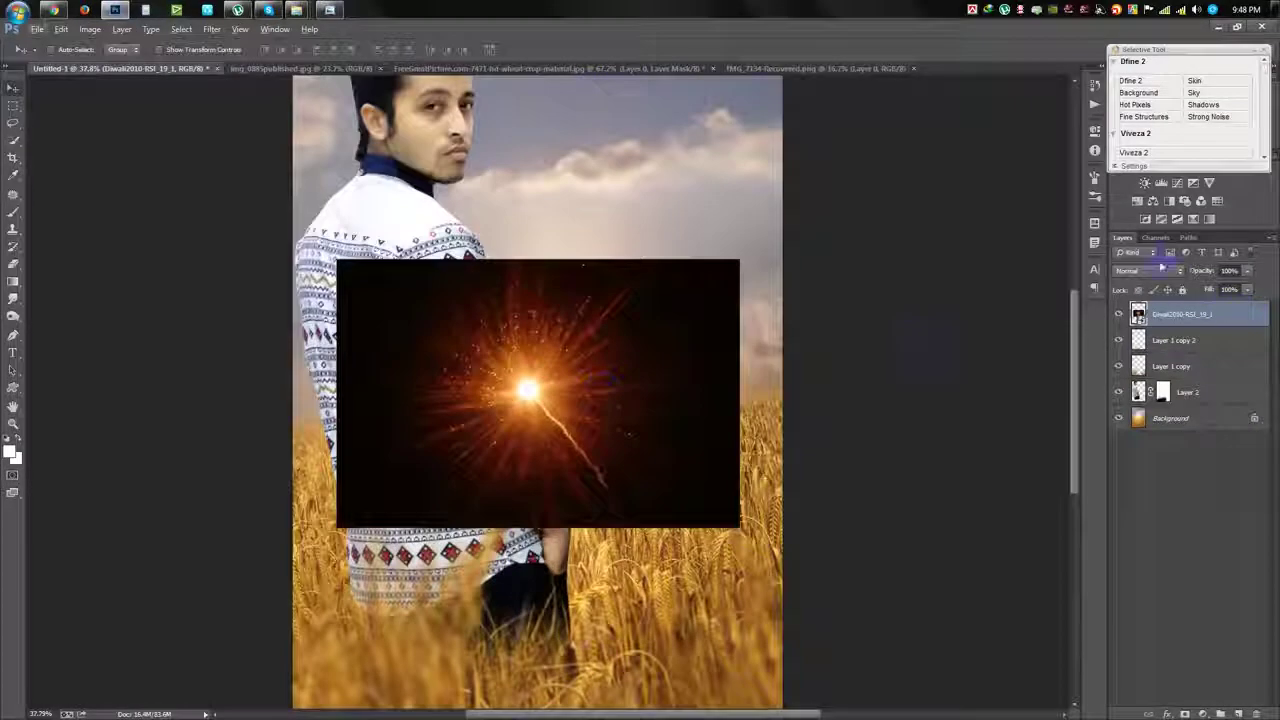
{"action": "right_click", "coordinate": [1175, 316]}
{"action": "left_click", "coordinate": [680, 166]}
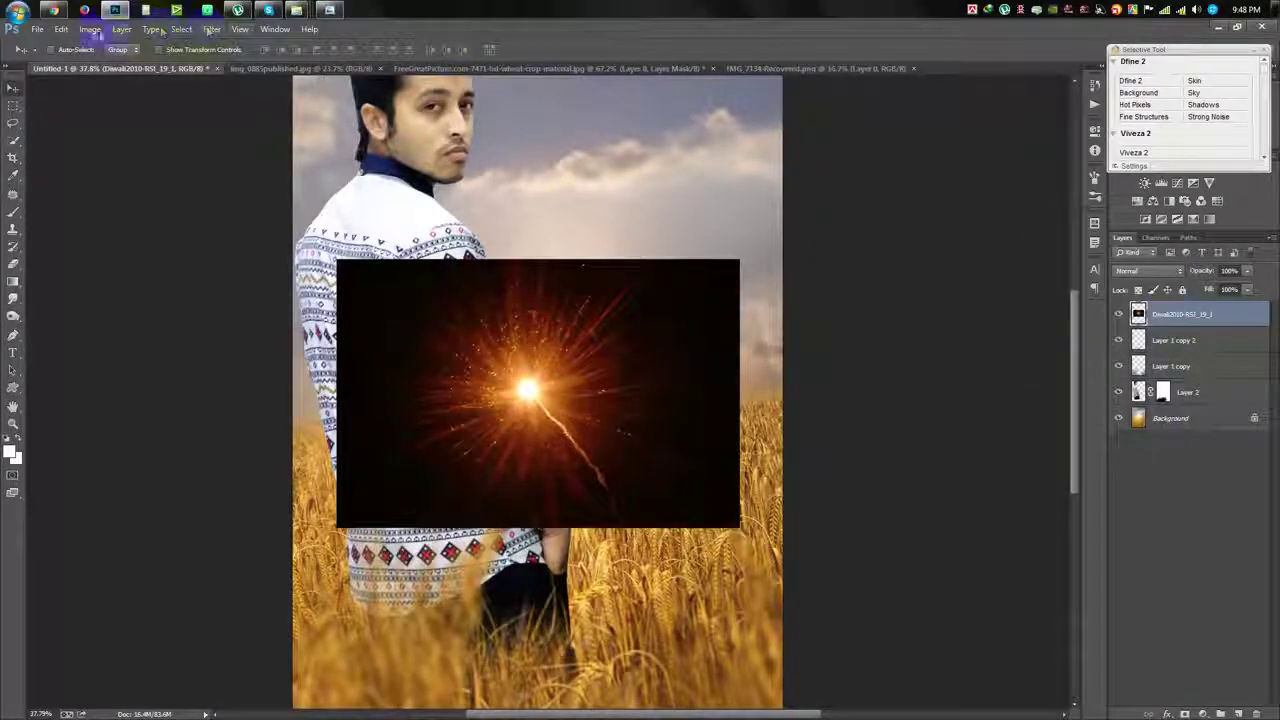
{"action": "left_click", "coordinate": [209, 30]}
{"action": "left_click", "coordinate": [443, 277]}
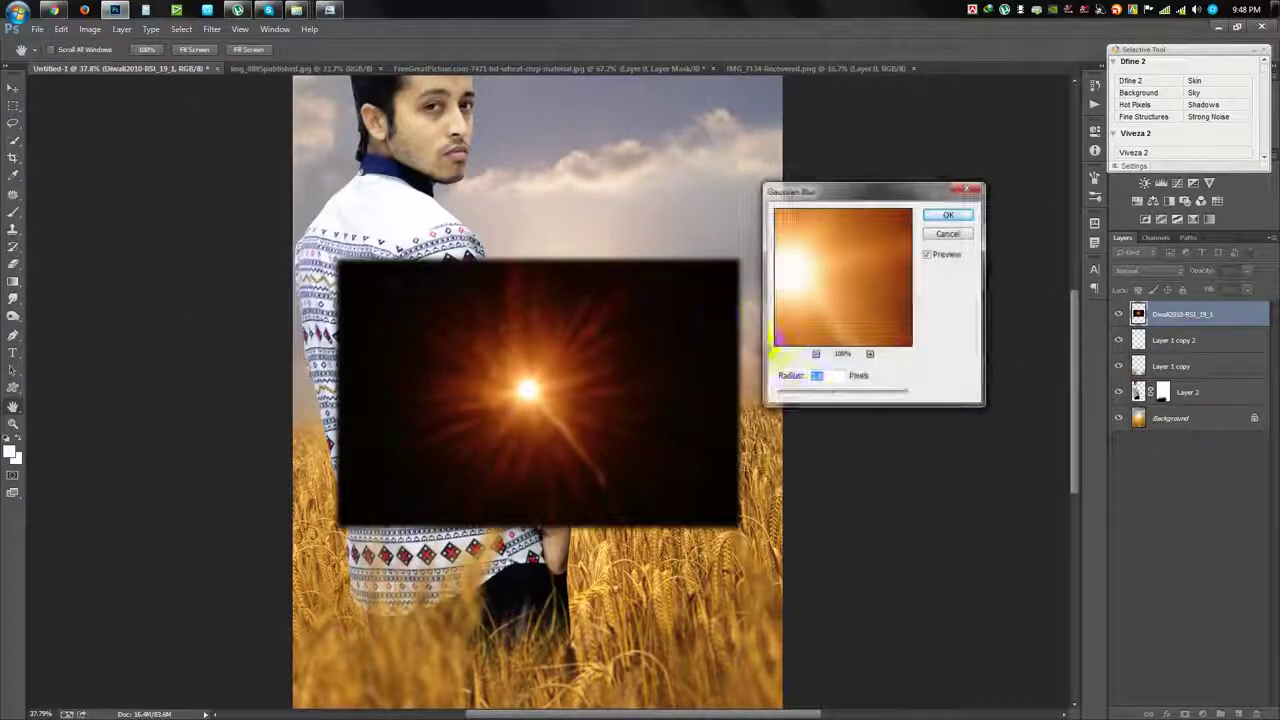
{"action": "left_click_drag", "start_coordinate": [835, 396], "coordinate": [838, 394]}
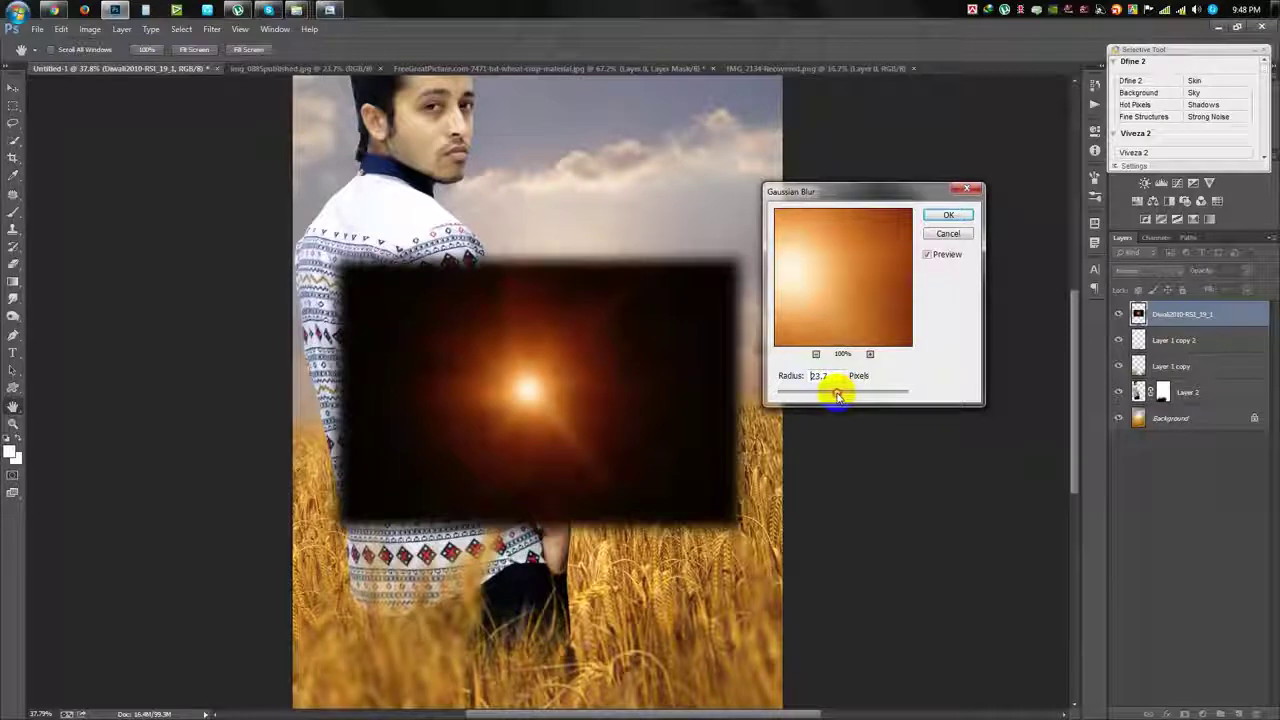
{"action": "left_click", "coordinate": [962, 213]}
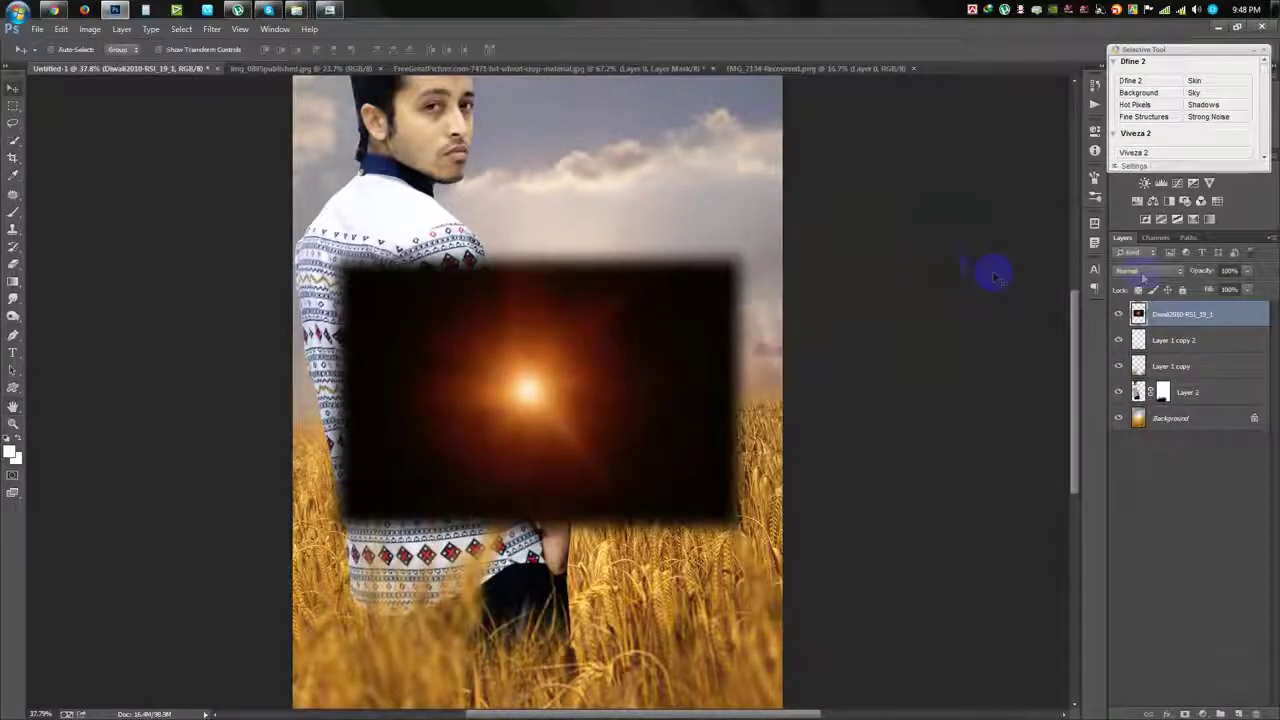
Step: Set the fire layer to Screen, move it toward the horizon and scale it to about 212%
{"action": "left_click", "coordinate": [1150, 271]}
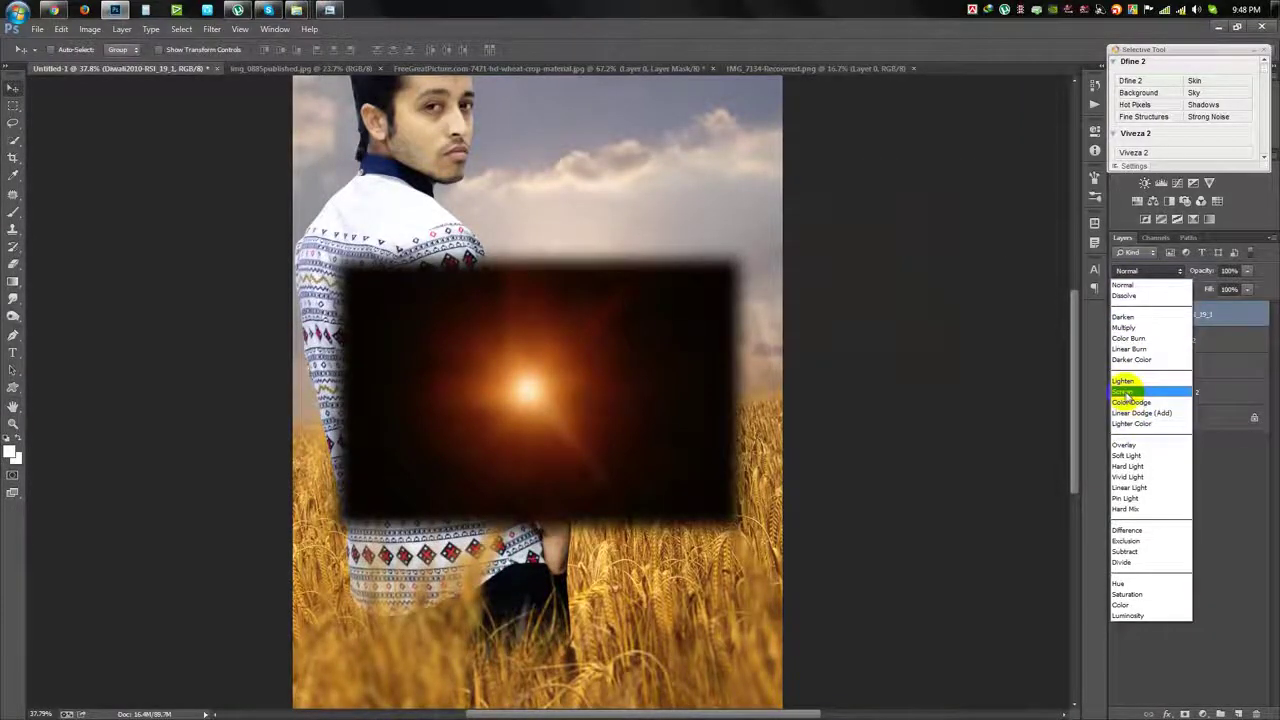
{"action": "left_click", "coordinate": [1124, 391]}
{"action": "left_click_drag", "start_coordinate": [600, 432], "coordinate": [577, 413]}
{"action": "key", "text": "ctrl+t"}
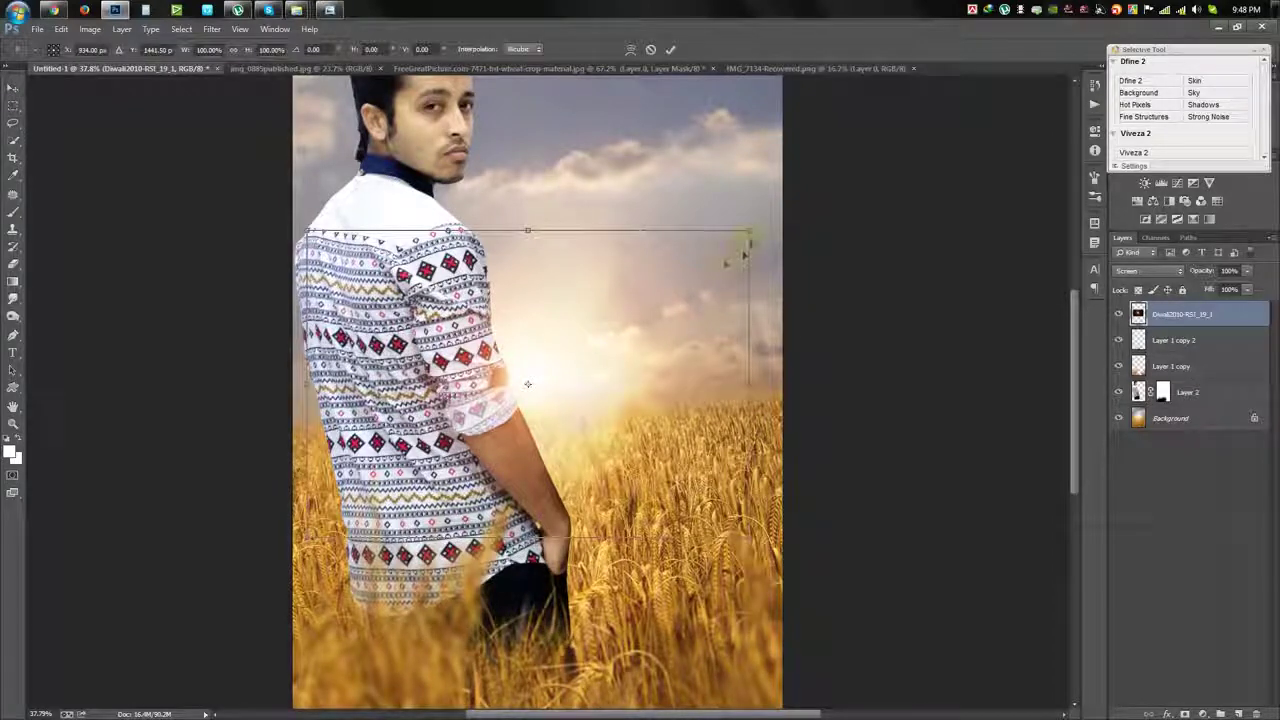
{"action": "left_click_drag", "start_coordinate": [843, 186], "coordinate": [662, 360]}
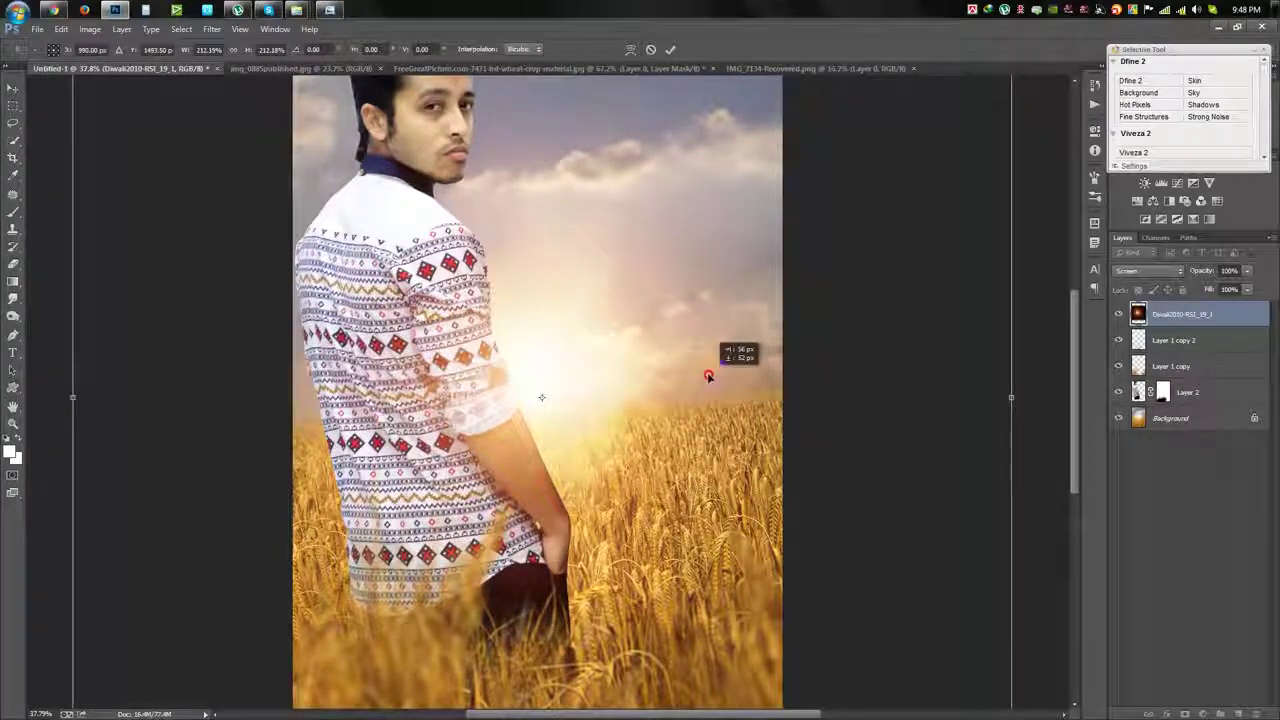
{"action": "key", "text": "Return"}
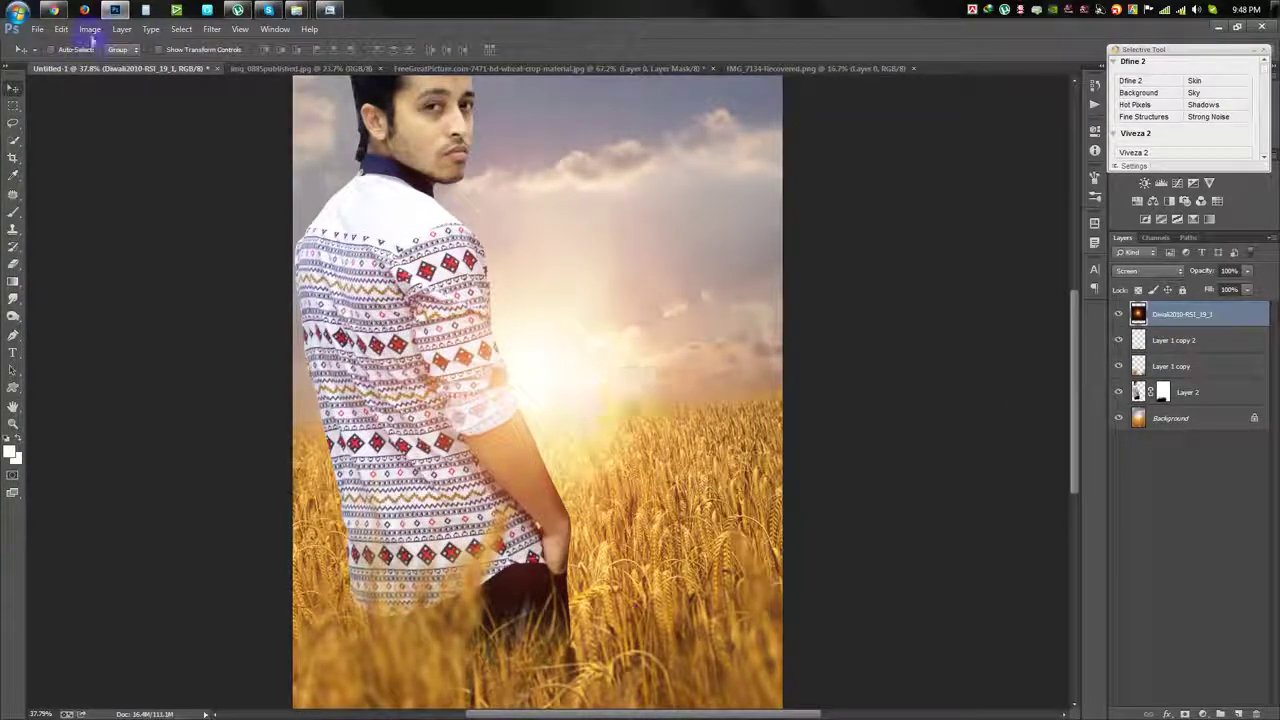
{"action": "left_click", "coordinate": [89, 28]}
Step: Apply Levels to the glow layer with black input 40 and white input 239
{"action": "left_click", "coordinate": [270, 80]}
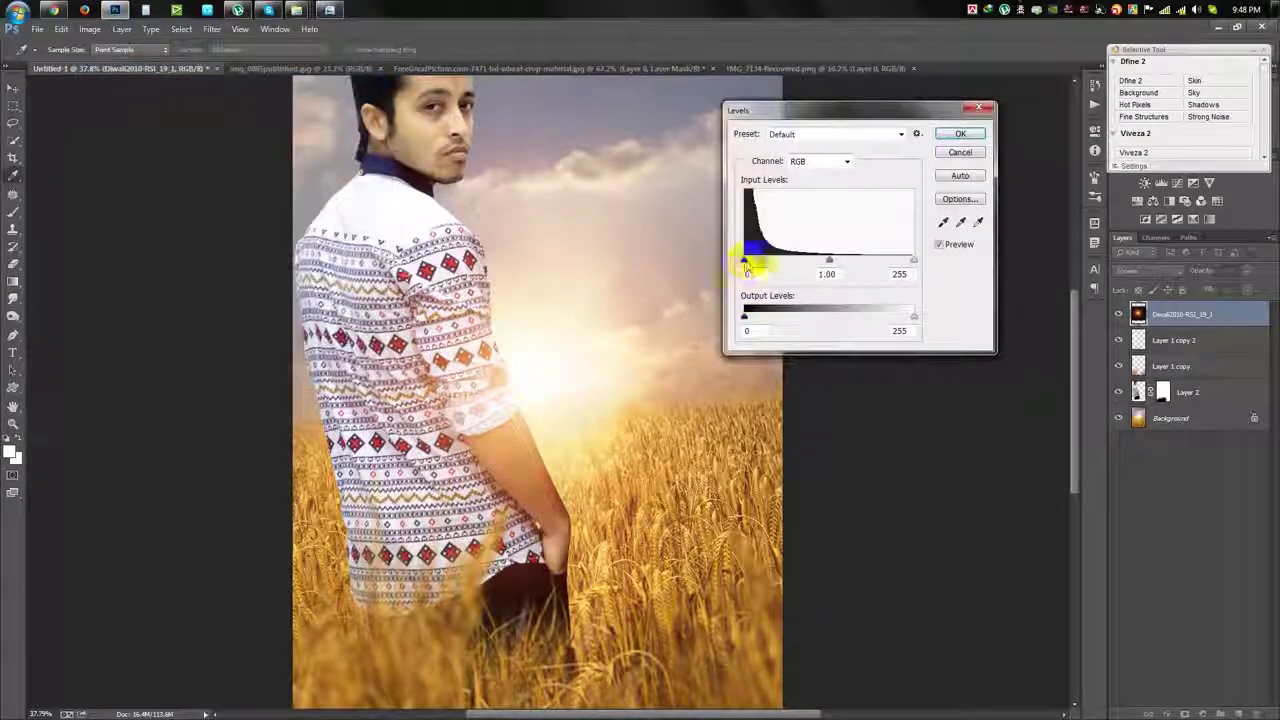
{"action": "left_click_drag", "start_coordinate": [745, 260], "coordinate": [769, 262]}
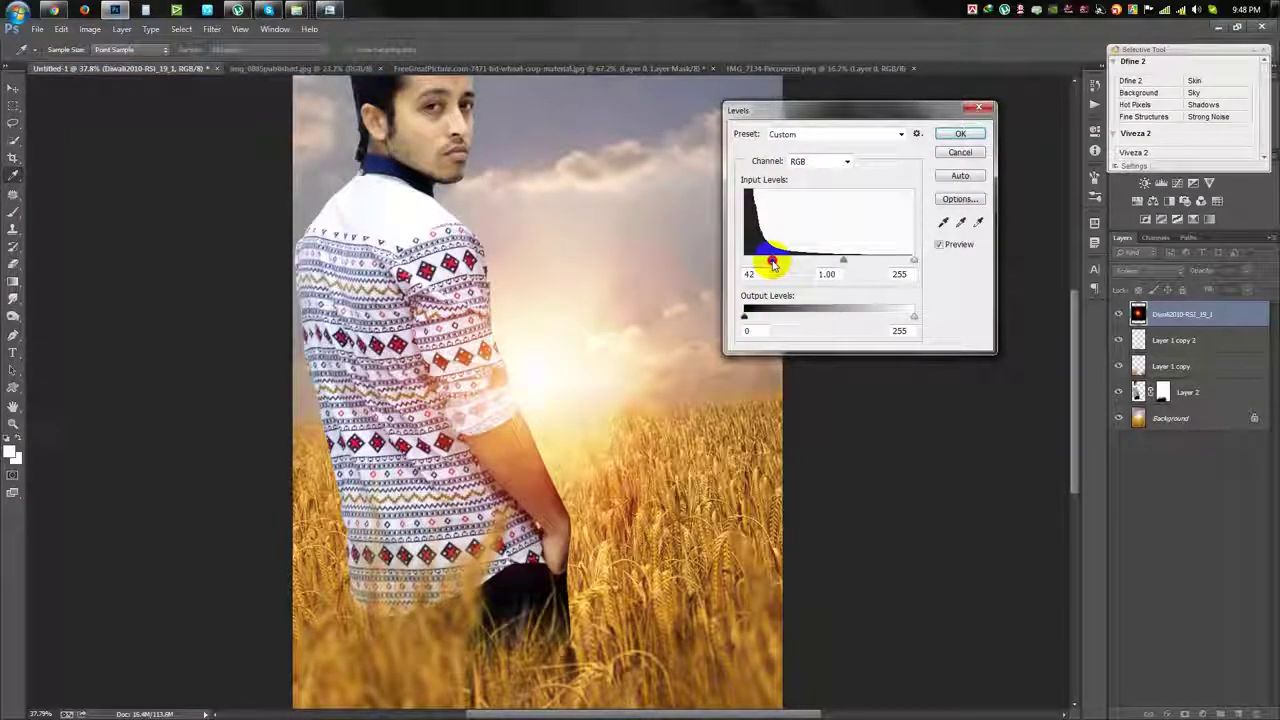
{"action": "left_click_drag", "start_coordinate": [771, 262], "coordinate": [769, 262]}
{"action": "left_click_drag", "start_coordinate": [912, 261], "coordinate": [901, 263]}
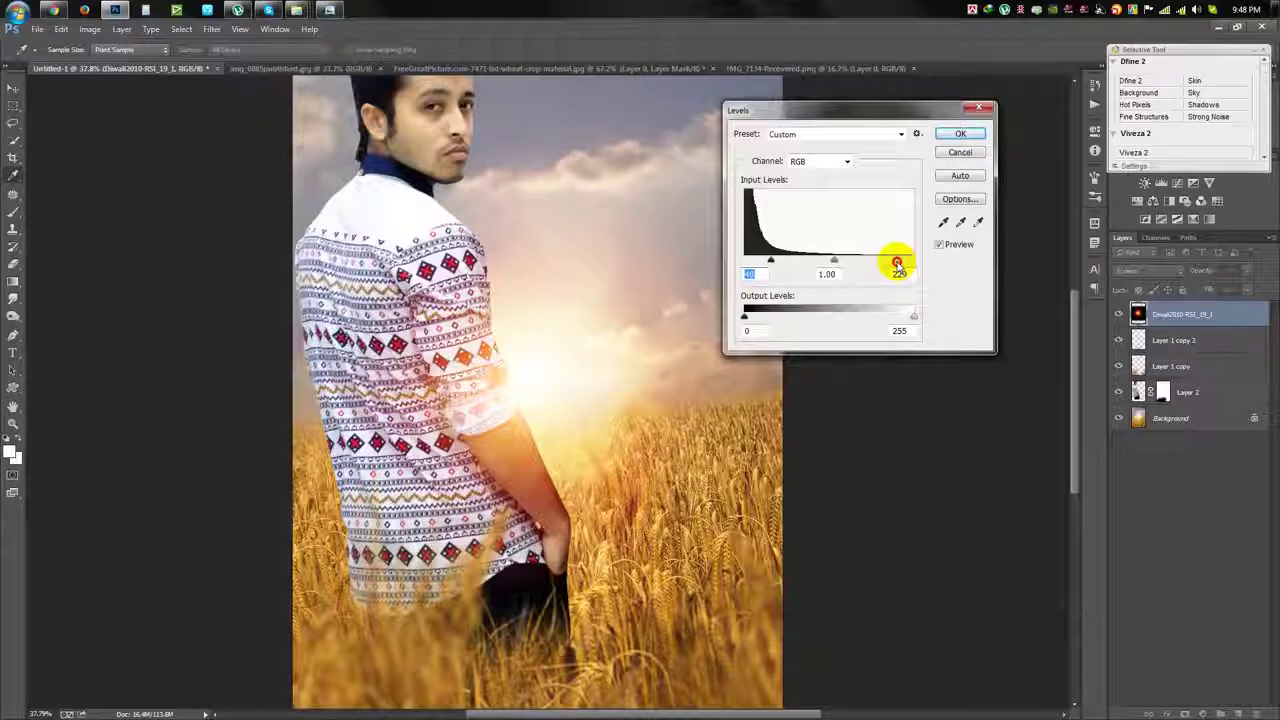
{"action": "left_click", "coordinate": [960, 133]}
{"action": "key", "text": "v"}
{"action": "scroll", "coordinate": [645, 355], "scroll_direction": "down", "scroll_amount": 3}
{"action": "scroll", "coordinate": [638, 406], "scroll_direction": "up", "scroll_amount": 1}
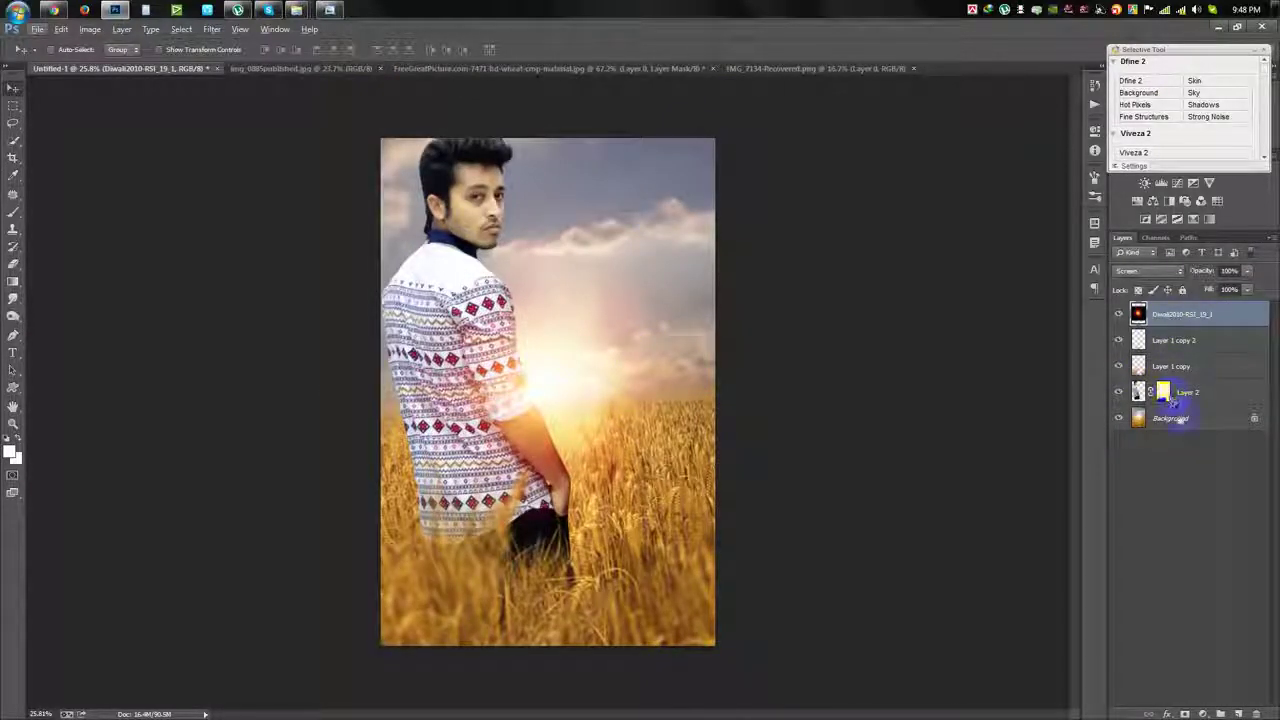
Step: Add an empty layer on top and another empty layer above the man's Layer 2
{"action": "left_click", "coordinate": [1239, 712]}
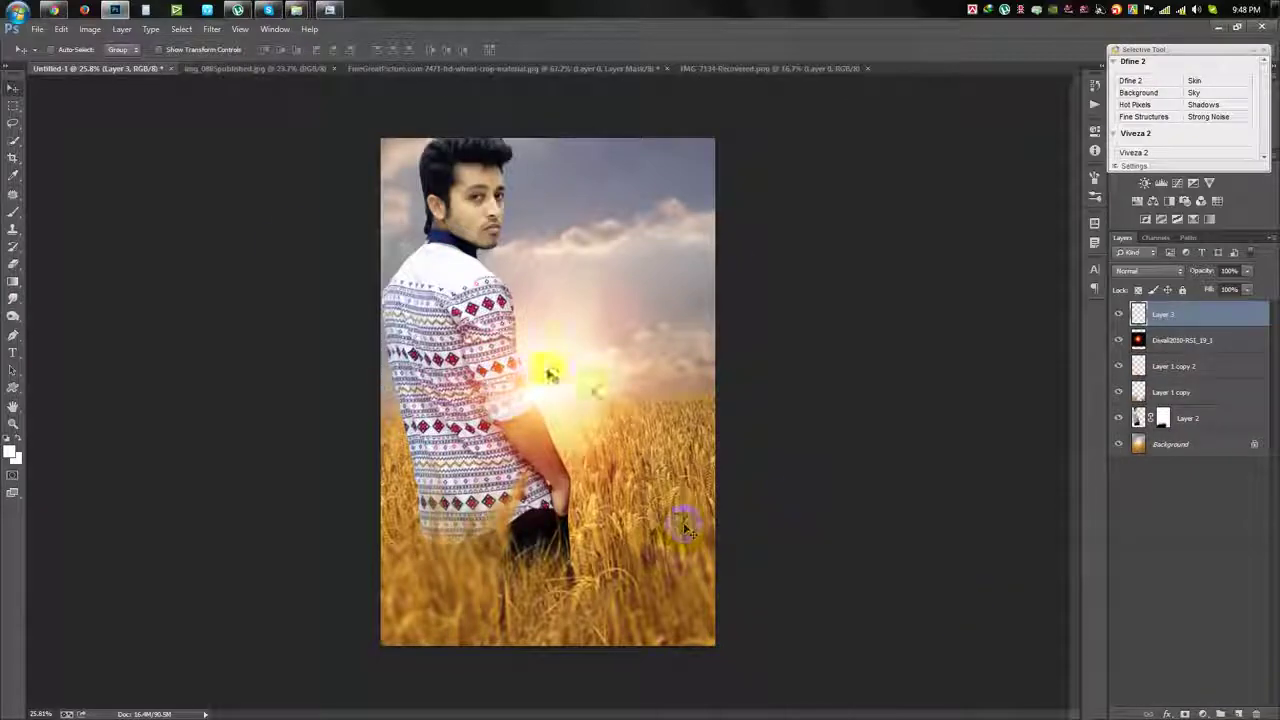
{"action": "scroll", "coordinate": [552, 270], "scroll_direction": "up", "scroll_amount": 2}
{"action": "scroll", "coordinate": [478, 140], "scroll_direction": "up", "scroll_amount": 2}
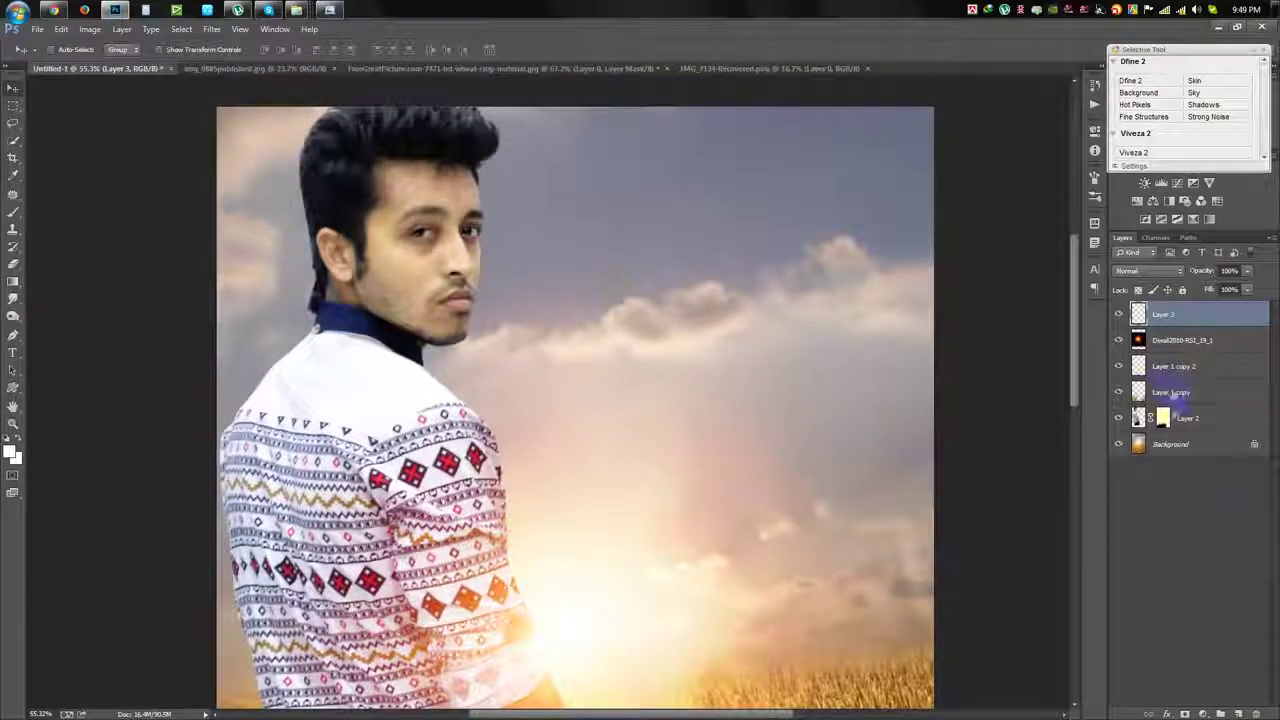
{"action": "left_click", "coordinate": [1205, 422]}
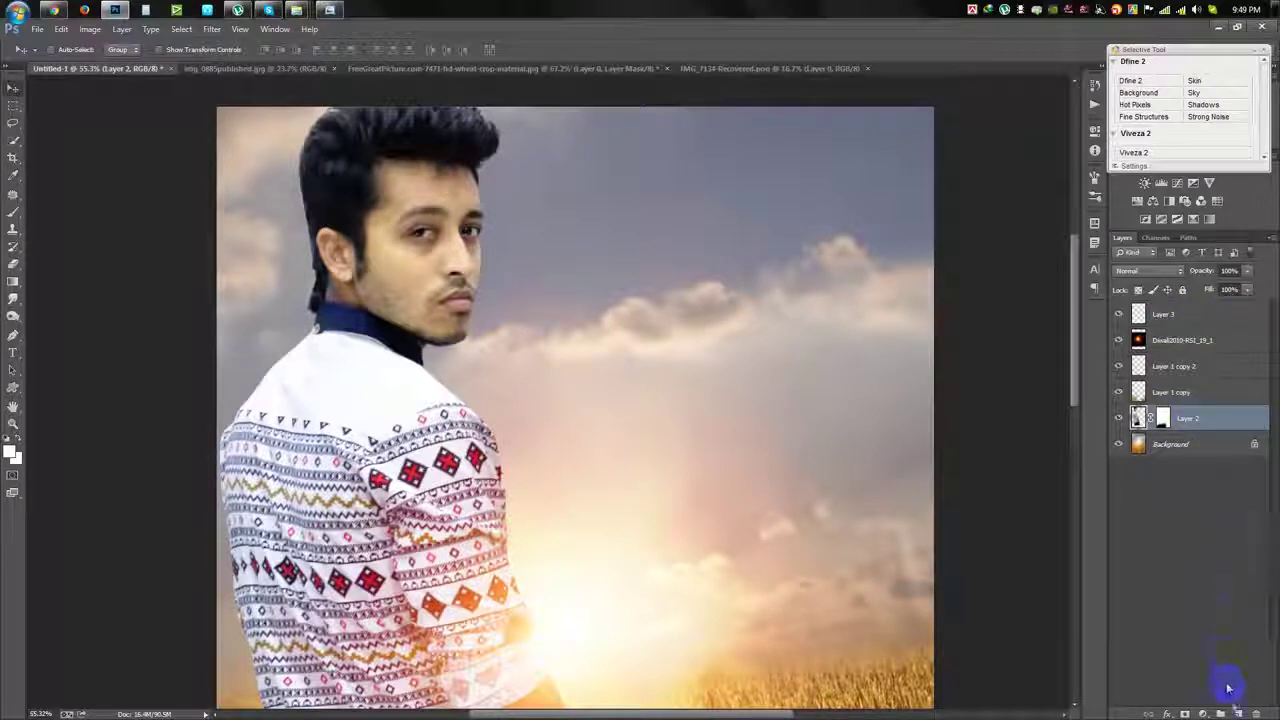
{"action": "left_click_drag", "start_coordinate": [1228, 688], "coordinate": [1238, 712]}
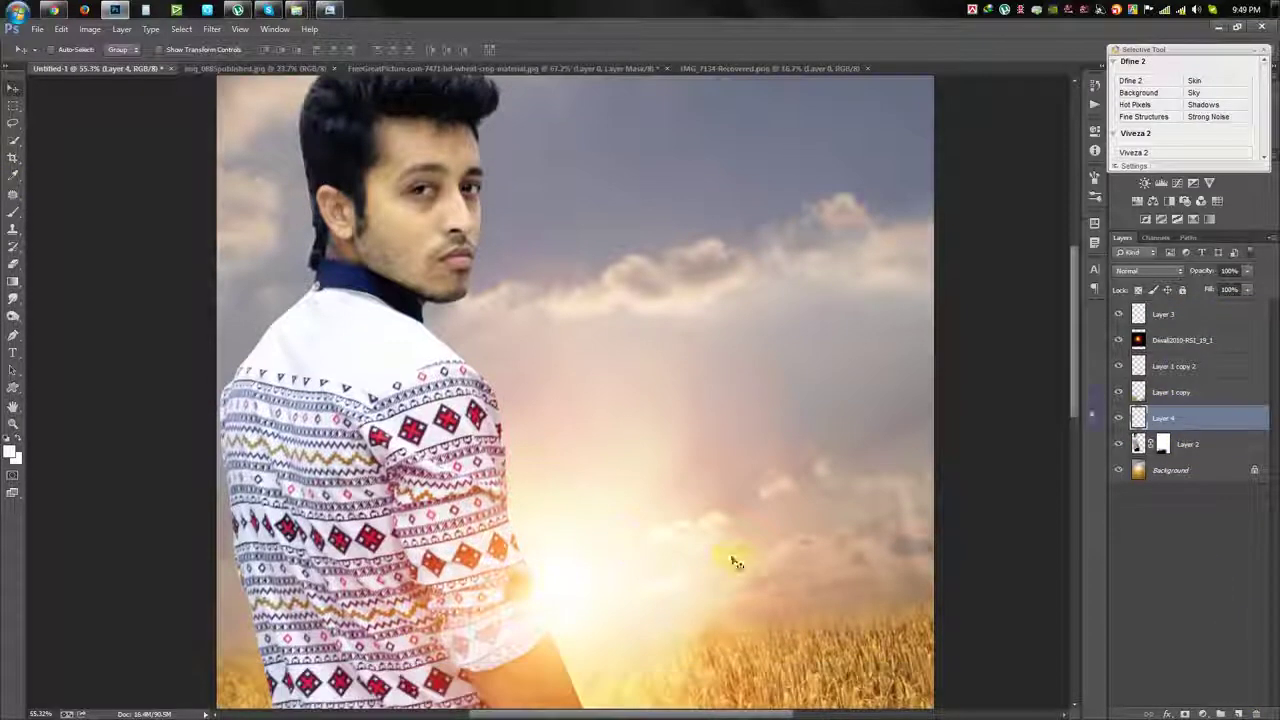
Step: Duplicate the Diwali2010 flare layer and position the copy higher in the sky
{"action": "left_click", "coordinate": [1180, 340]}
{"action": "mouse_move", "coordinate": [650, 600]}
{"action": "left_mouse_down"}
{"action": "mouse_move", "coordinate": [603, 290]}
{"action": "mouse_move", "coordinate": [614, 209]}
{"action": "mouse_move", "coordinate": [623, 229]}
{"action": "mouse_move", "coordinate": [594, 217]}
{"action": "mouse_move", "coordinate": [610, 230]}
{"action": "left_mouse_up"}
{"action": "key", "text": "ctrl+j"}
{"action": "mouse_move", "coordinate": [1180, 340]}
{"action": "left_mouse_down"}
{"action": "mouse_move", "coordinate": [1160, 430]}
{"action": "mouse_move", "coordinate": [1240, 714]}
{"action": "left_mouse_up"}
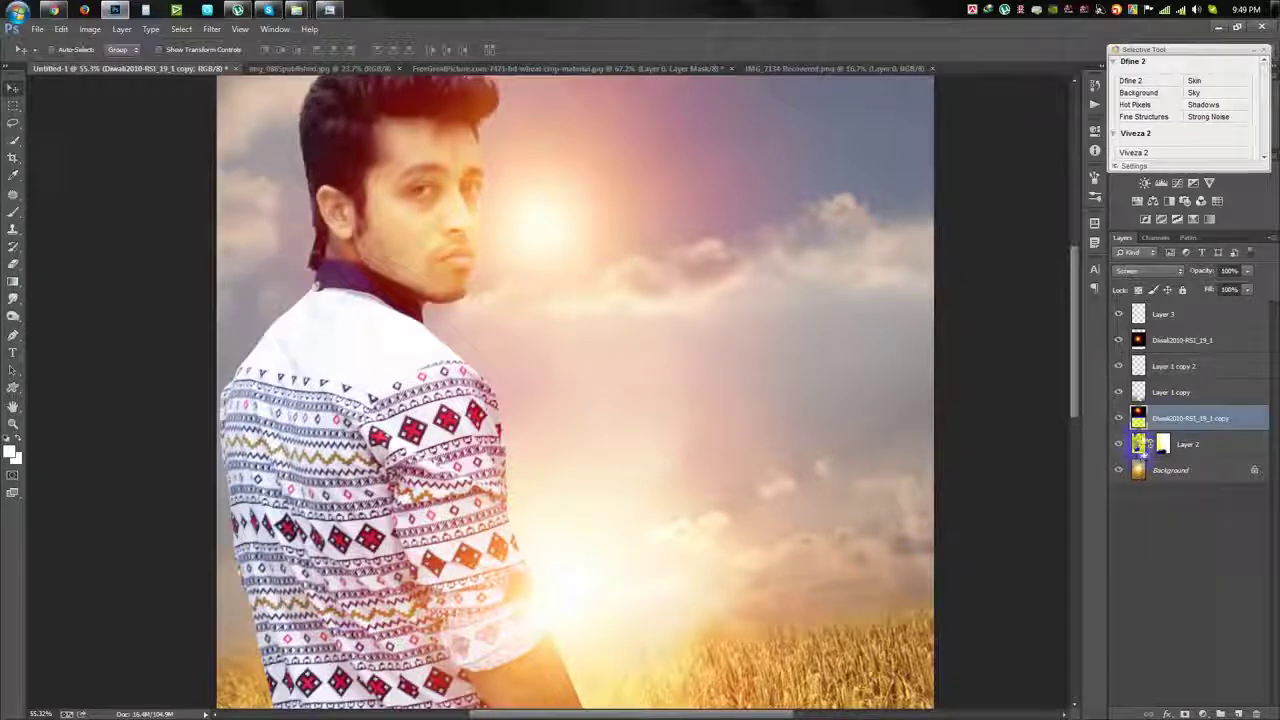
Step: Clip the flare copy to the man's layer and move it across his face
{"action": "right_click", "coordinate": [1185, 420]}
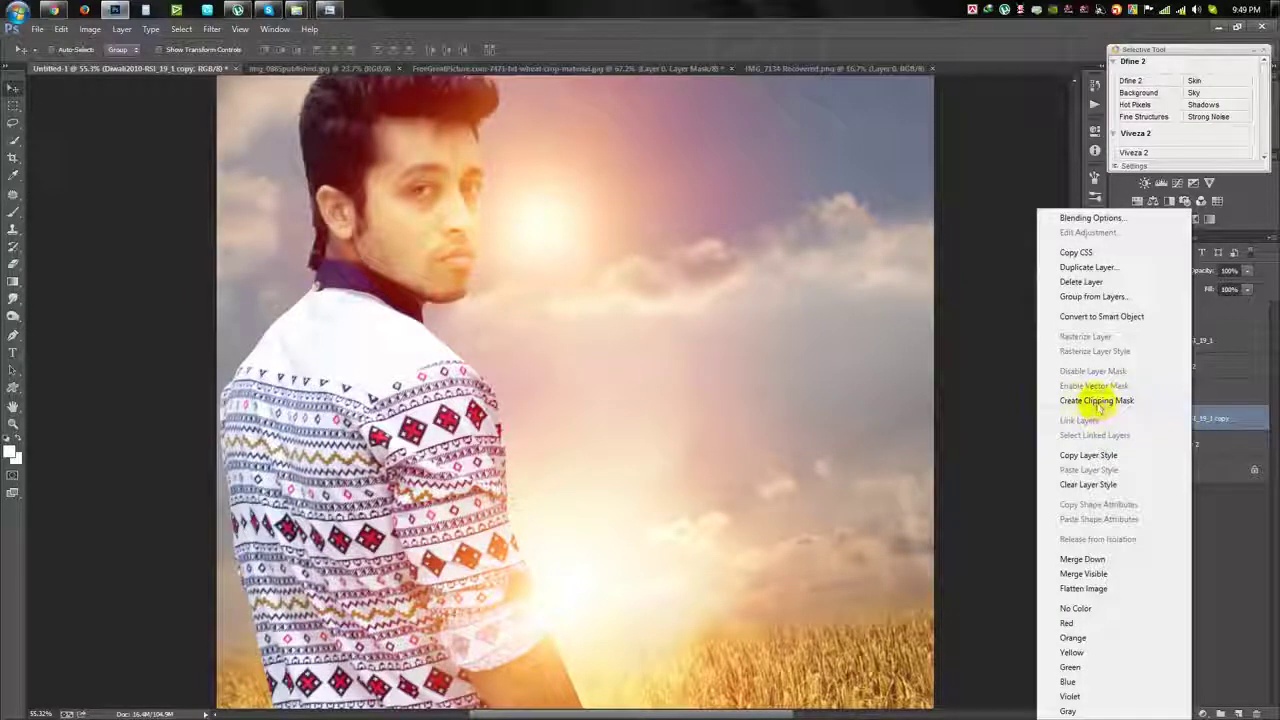
{"action": "left_click", "coordinate": [1097, 401]}
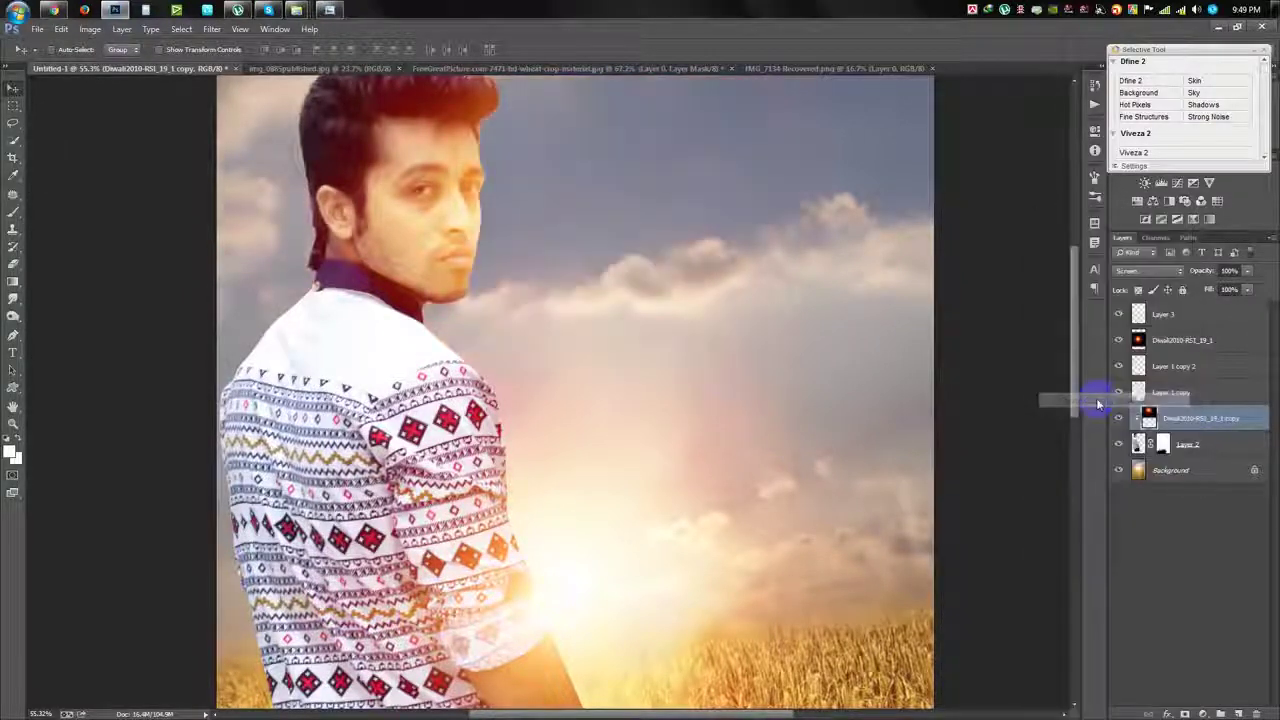
{"action": "left_click_drag", "start_coordinate": [595, 258], "coordinate": [531, 330]}
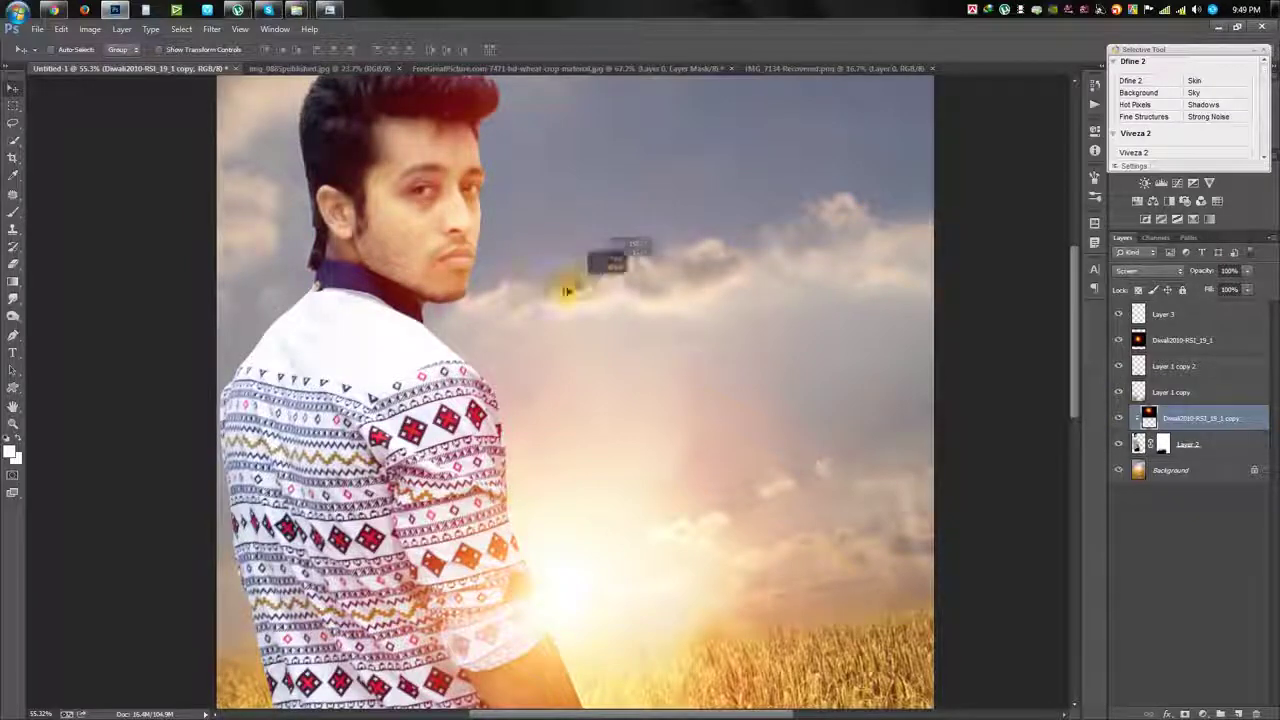
{"action": "key", "text": "ctrl+0"}
Step: Scale the clipped glow to about 184% and nudge it slightly right
{"action": "key", "text": "ctrl+t"}
{"action": "mouse_move", "coordinate": [921, 493]}
{"action": "left_mouse_down"}
{"action": "mouse_move", "coordinate": [745, 333]}
{"action": "mouse_move", "coordinate": [762, 331]}
{"action": "left_mouse_up"}
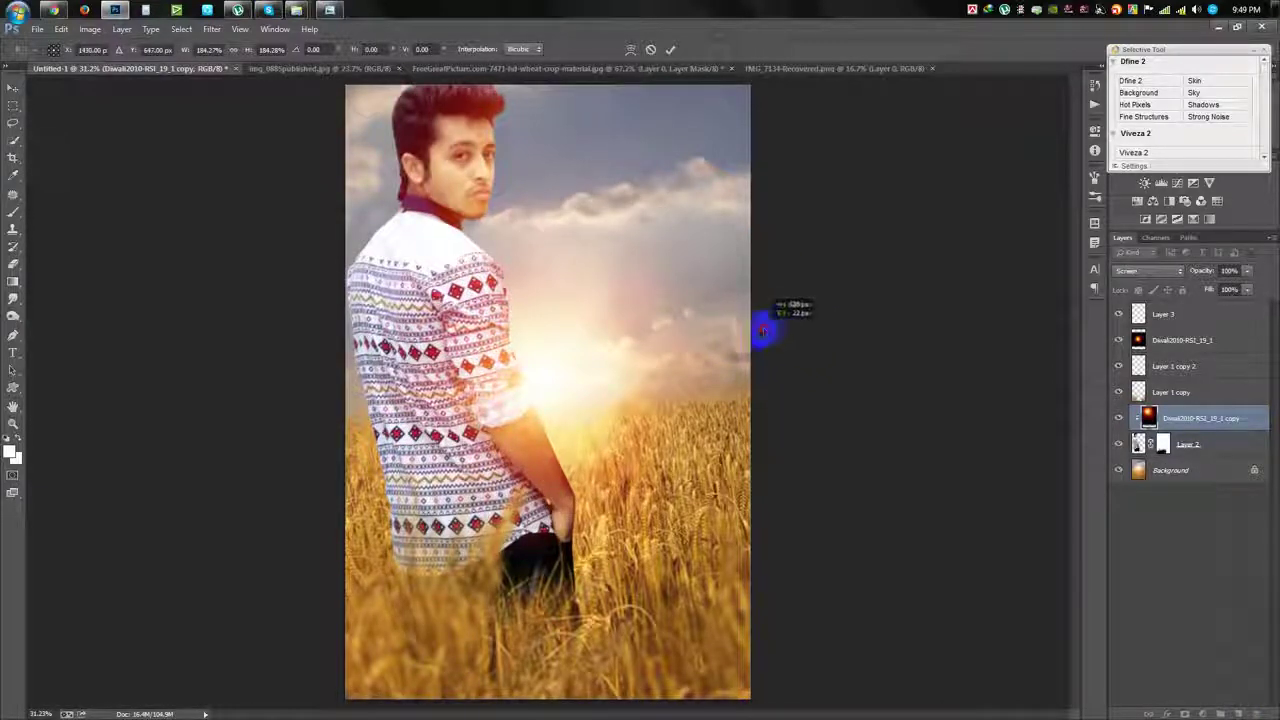
{"action": "scroll", "coordinate": [536, 165], "scroll_direction": "up", "scroll_amount": 3}
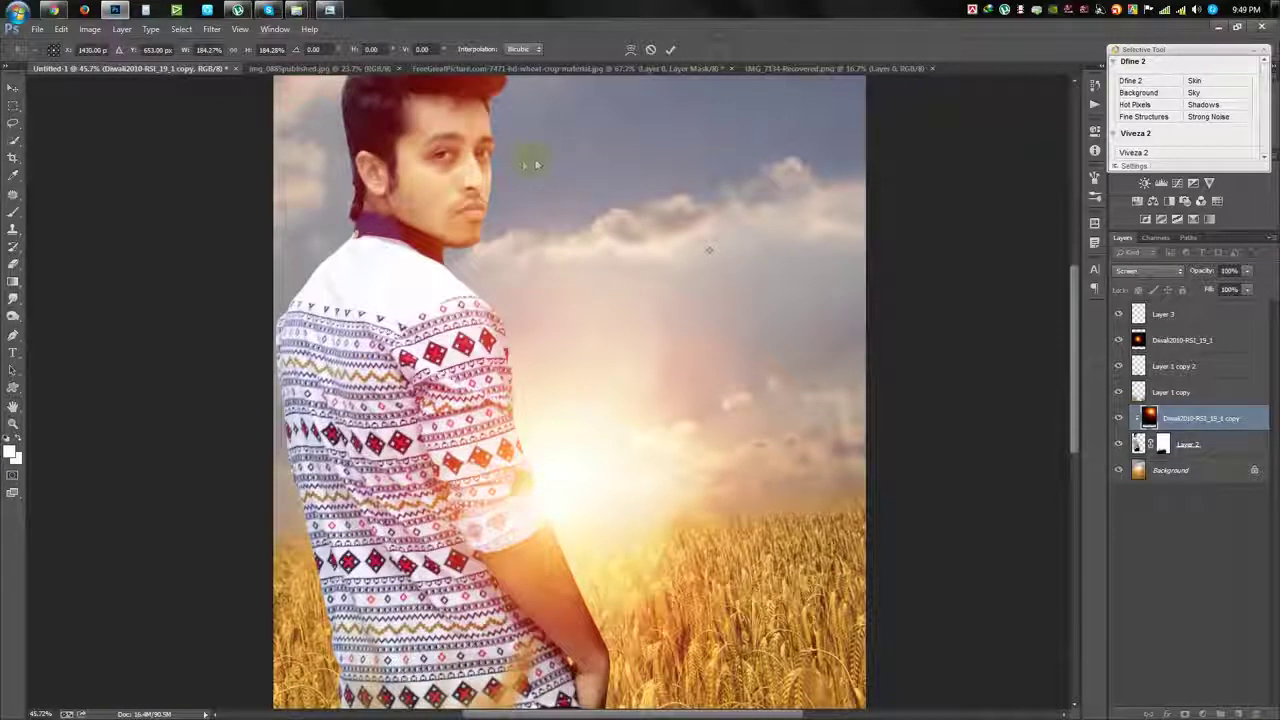
{"action": "scroll", "coordinate": [535, 187], "scroll_direction": "down", "scroll_amount": 3}
{"action": "left_click_drag", "start_coordinate": [531, 186], "coordinate": [608, 265]}
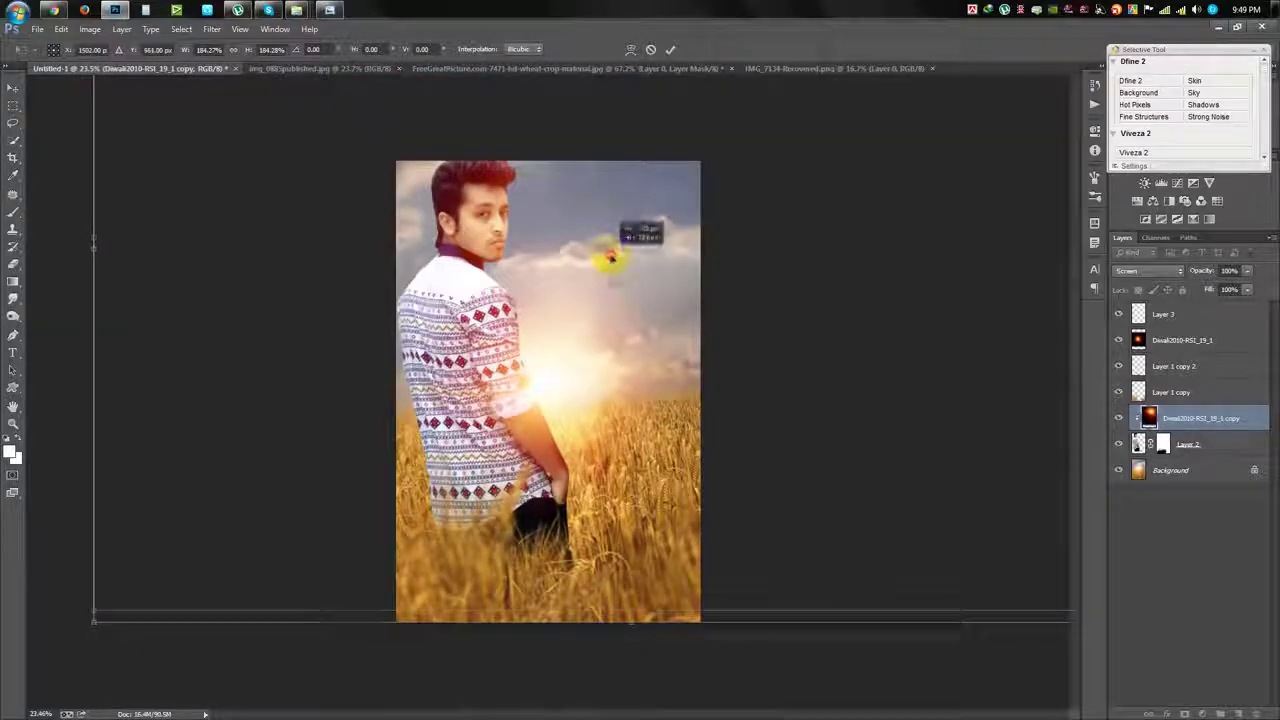
{"action": "key", "text": "Return"}
{"action": "scroll", "coordinate": [523, 237], "scroll_direction": "up", "scroll_amount": 3}
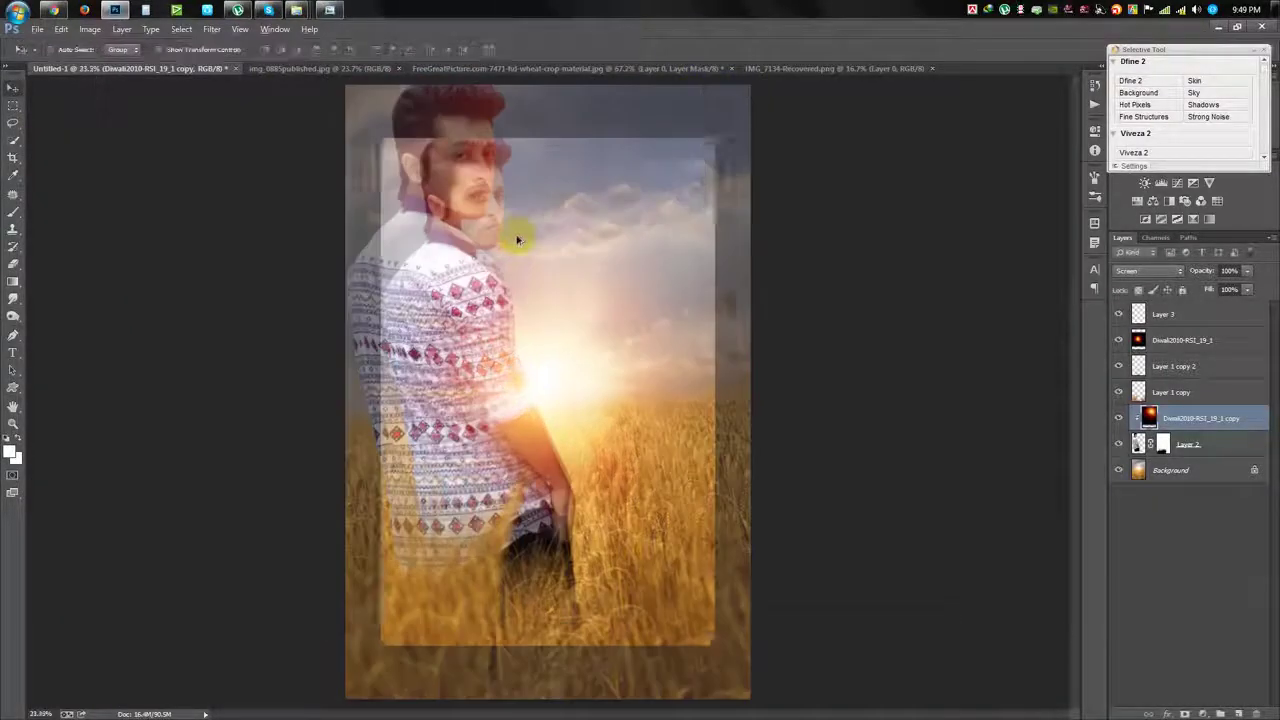
{"action": "scroll", "coordinate": [507, 197], "scroll_direction": "up", "scroll_amount": 3}
Step: Erase the flare tint from the man's hair, collar and neck with a soft 150 px eraser
{"action": "left_click", "coordinate": [13, 212]}
{"action": "left_click", "coordinate": [14, 264]}
{"action": "right_click", "coordinate": [398, 300]}
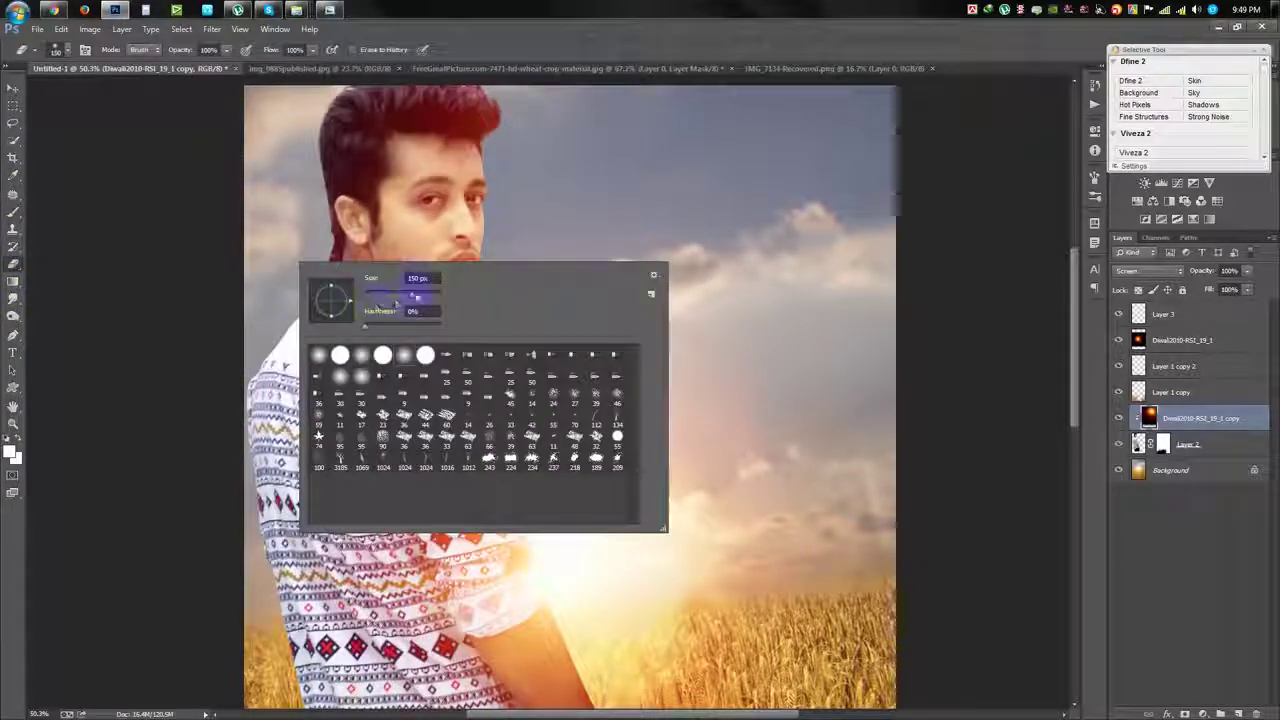
{"action": "left_click", "coordinate": [380, 150]}
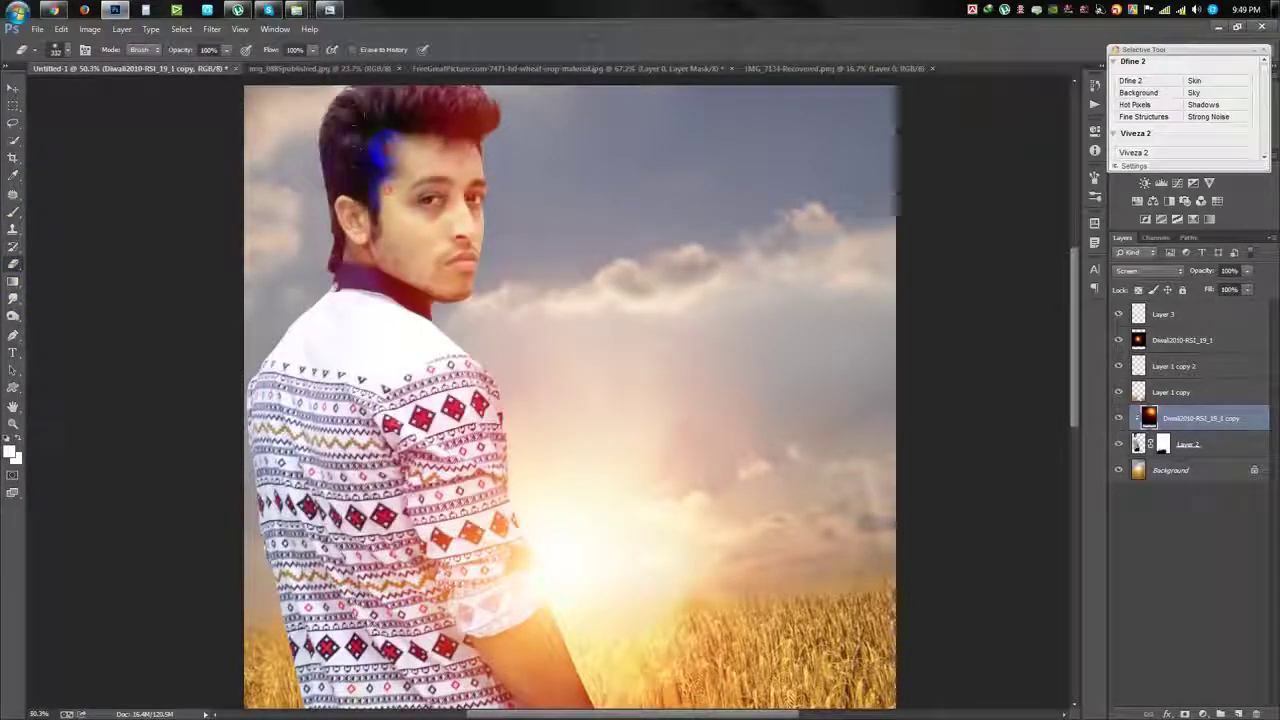
{"action": "left_click_drag", "start_coordinate": [314, 329], "coordinate": [337, 112]}
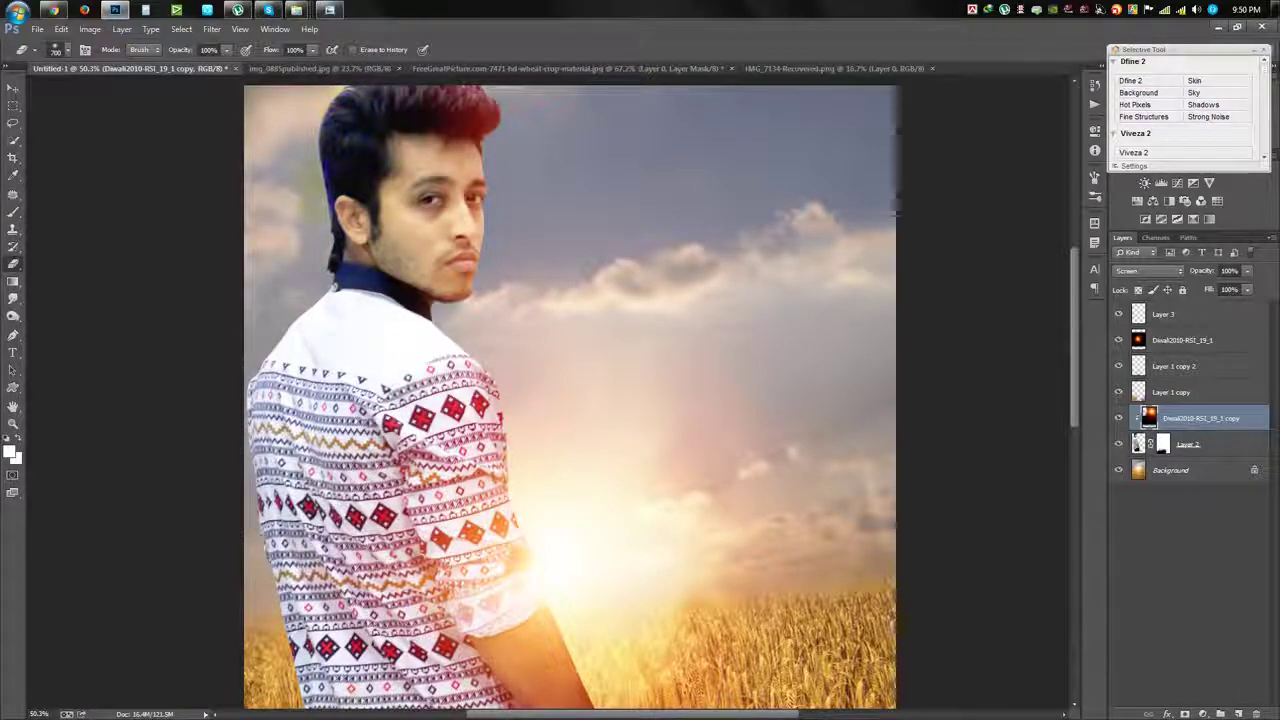
{"action": "scroll", "coordinate": [325, 250], "scroll_direction": "down", "scroll_amount": 2}
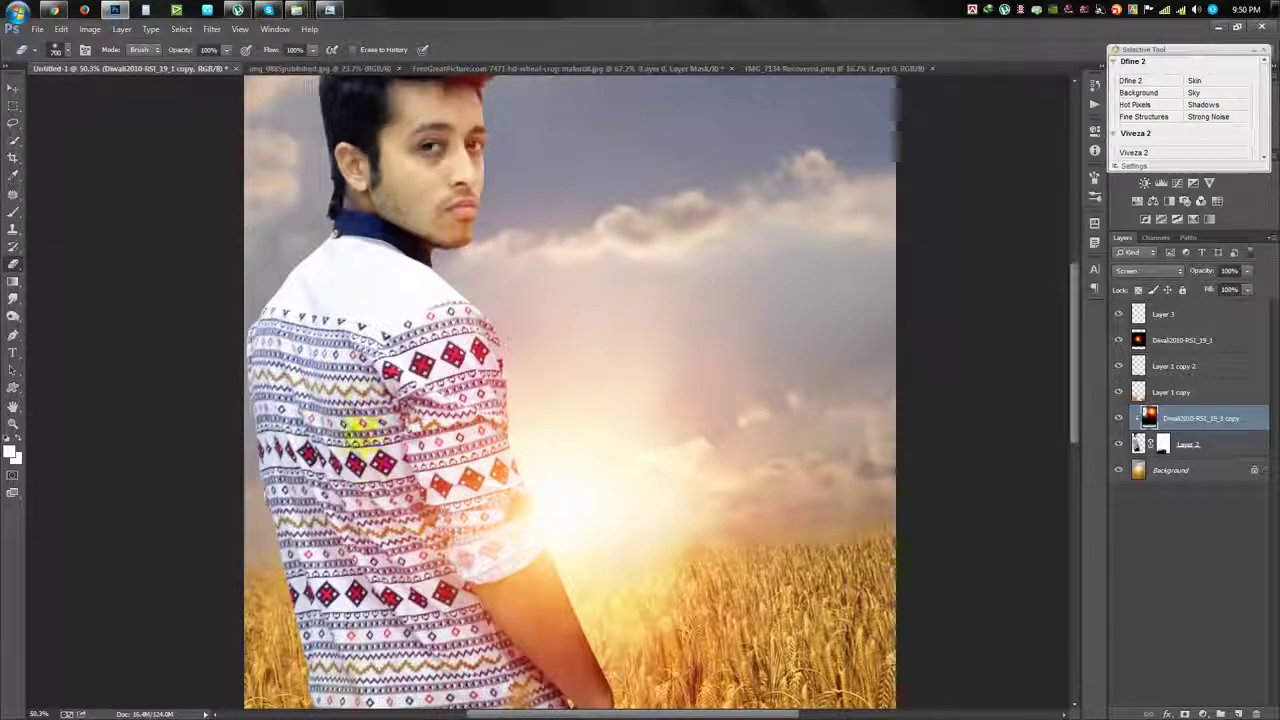
{"action": "scroll", "coordinate": [358, 428], "scroll_direction": "down", "scroll_amount": 1}
{"action": "scroll", "coordinate": [345, 420], "scroll_direction": "down", "scroll_amount": 3}
{"action": "scroll", "coordinate": [330, 415], "scroll_direction": "down", "scroll_amount": 2}
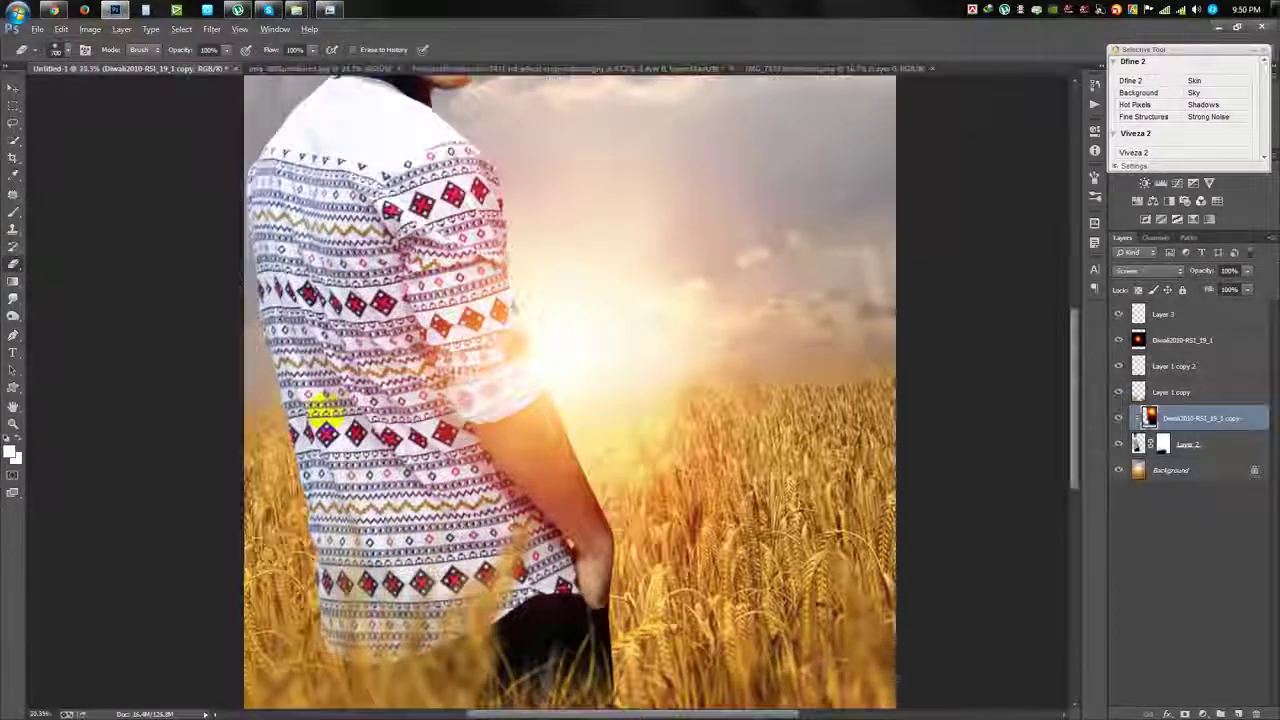
Step: Add a new empty Layer 4 directly above the man's Layer 2
{"action": "key", "text": "ctrl+0"}
{"action": "left_click", "coordinate": [1192, 447]}
{"action": "left_click", "coordinate": [1238, 712]}
{"action": "scroll", "coordinate": [266, 314], "scroll_direction": "up", "scroll_amount": 1}
Step: Paint black shading down the shirt's left side on Layer 4 and fade it to 19% opacity
{"action": "left_click", "coordinate": [13, 212]}
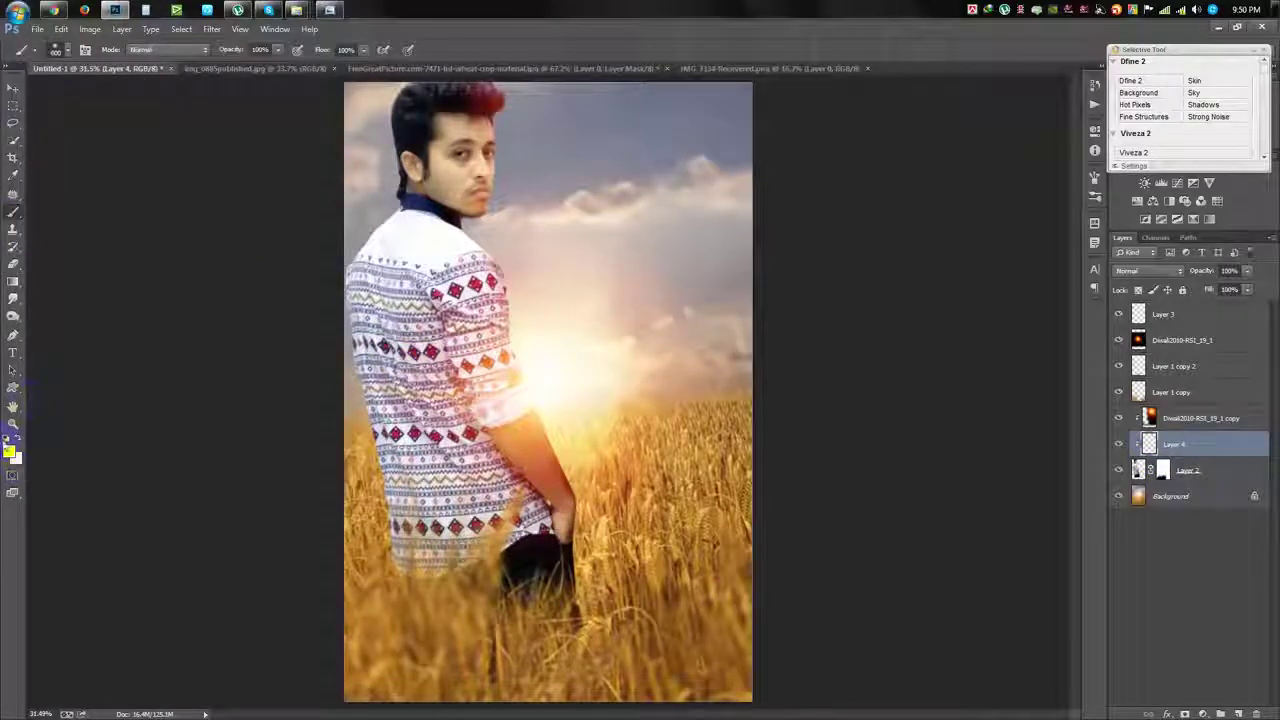
{"action": "mouse_move", "coordinate": [365, 115]}
{"action": "left_mouse_down"}
{"action": "mouse_move", "coordinate": [329, 266]}
{"action": "mouse_move", "coordinate": [337, 429]}
{"action": "mouse_move", "coordinate": [401, 628]}
{"action": "left_mouse_up"}
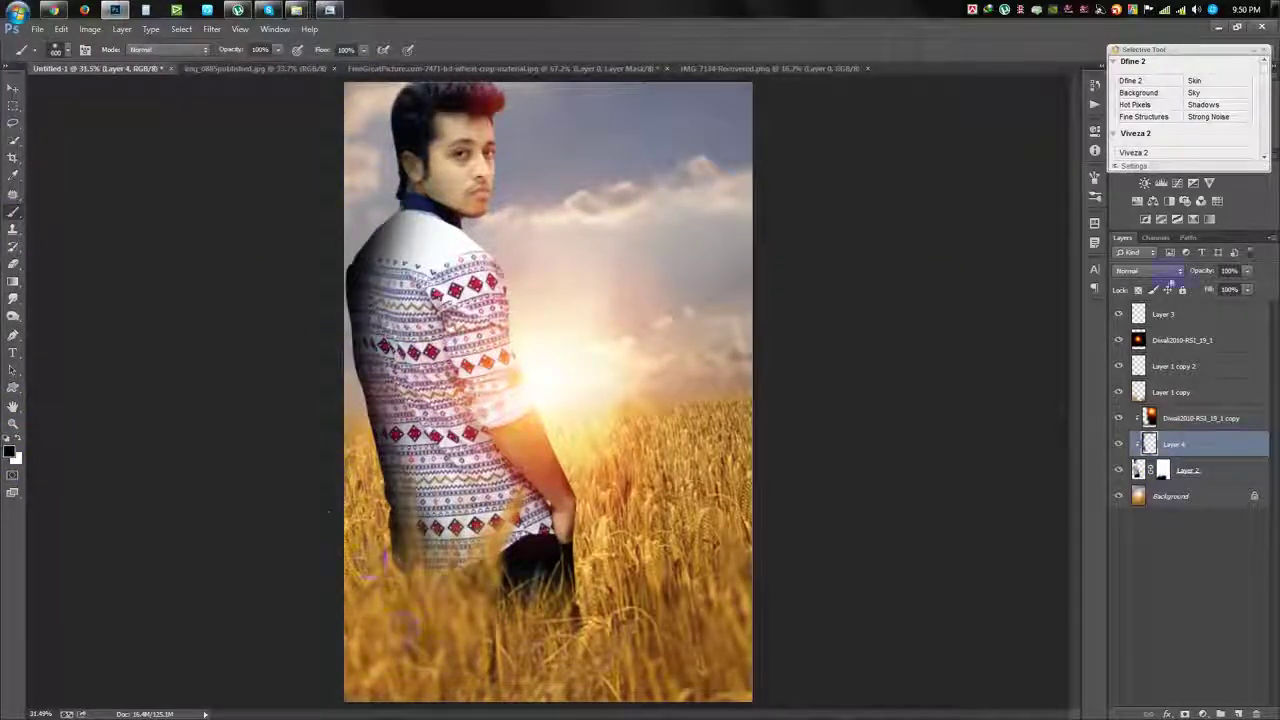
{"action": "left_click_drag", "start_coordinate": [1203, 271], "coordinate": [1172, 272]}
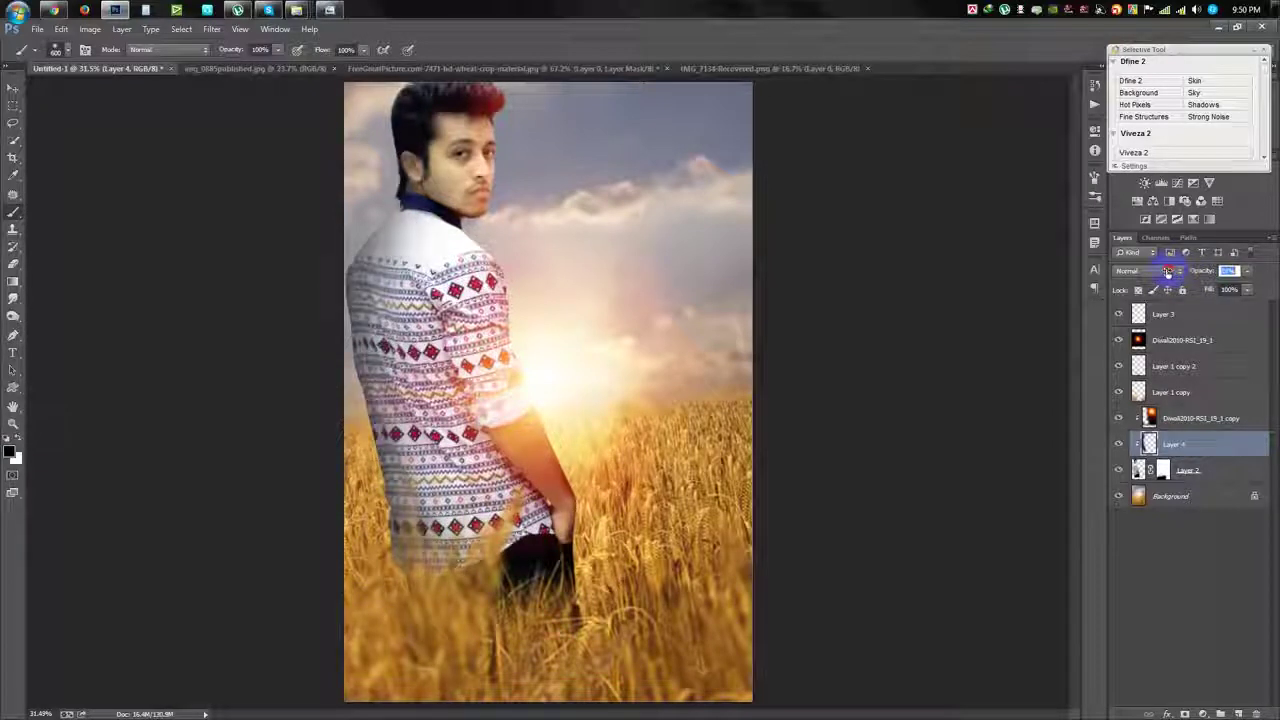
{"action": "left_click_drag", "start_coordinate": [375, 525], "coordinate": [309, 206]}
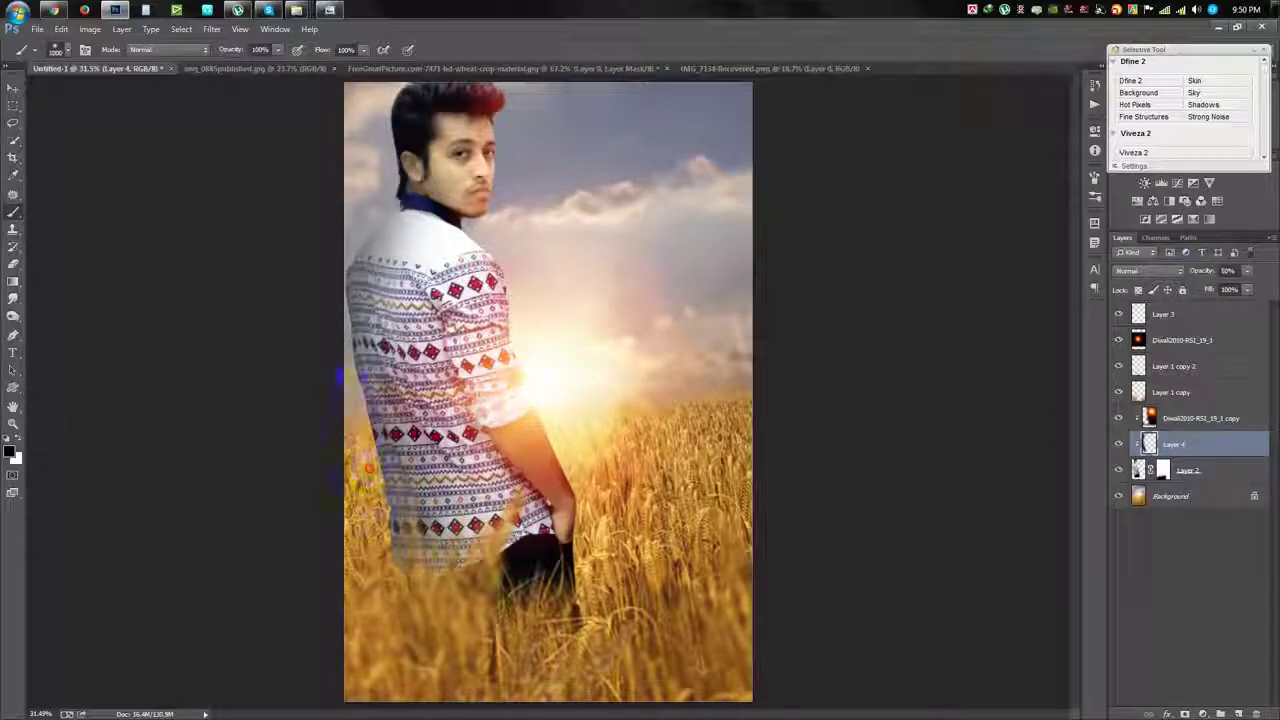
{"action": "left_click_drag", "start_coordinate": [1203, 273], "coordinate": [1197, 273]}
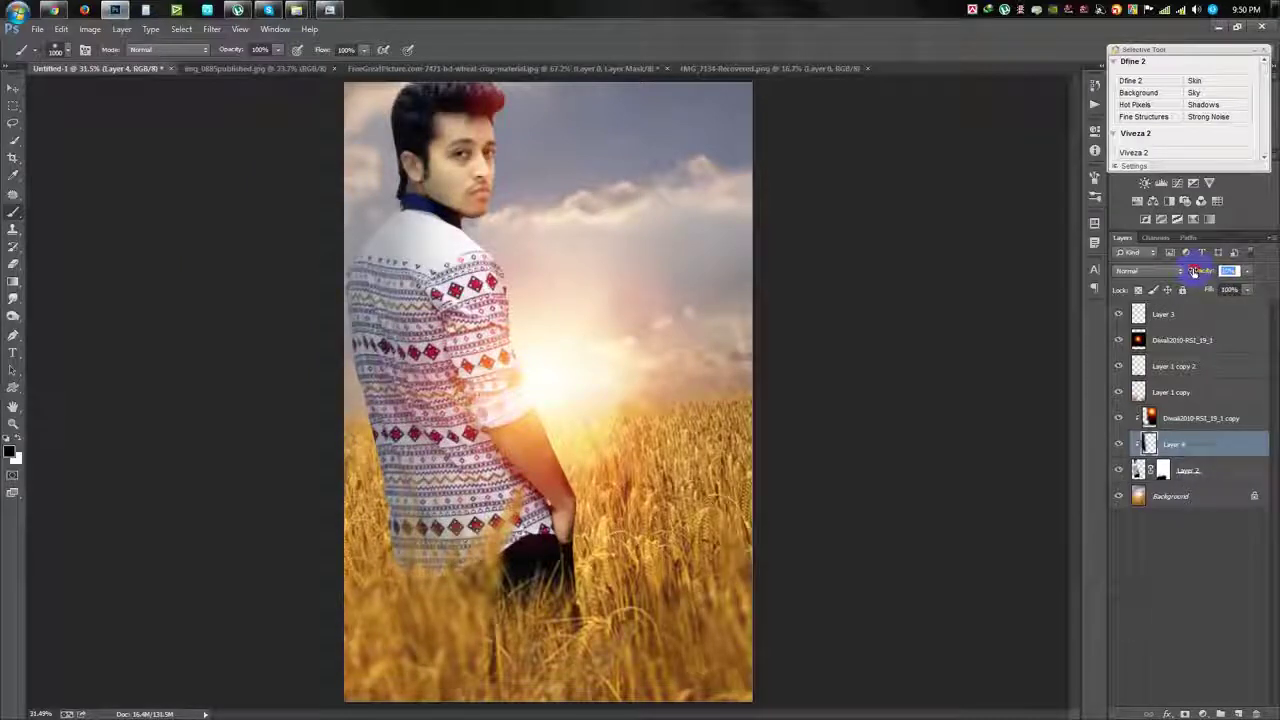
{"action": "left_click_drag", "start_coordinate": [1193, 272], "coordinate": [1183, 271]}
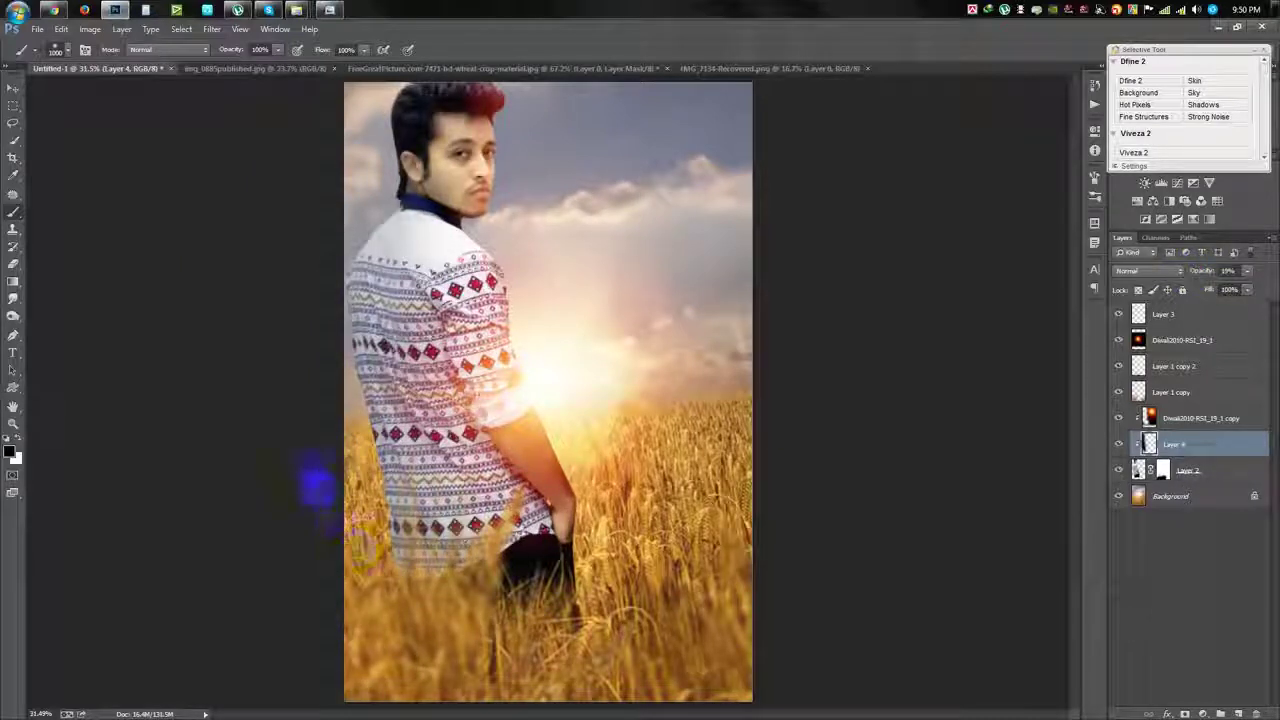
Step: Select Layer 3 with the Move tool active
{"action": "left_click", "coordinate": [13, 88]}
{"action": "scroll", "coordinate": [558, 418], "scroll_direction": "down", "scroll_amount": 2}
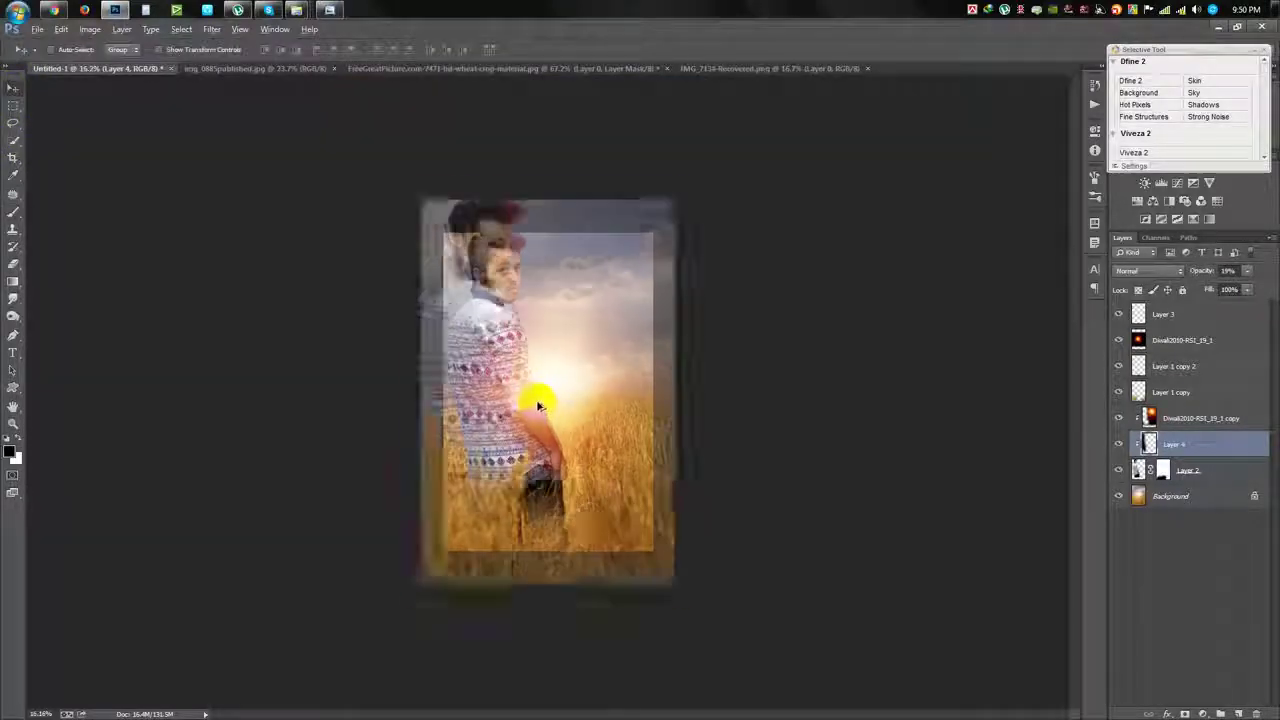
{"action": "left_click", "coordinate": [1162, 316]}
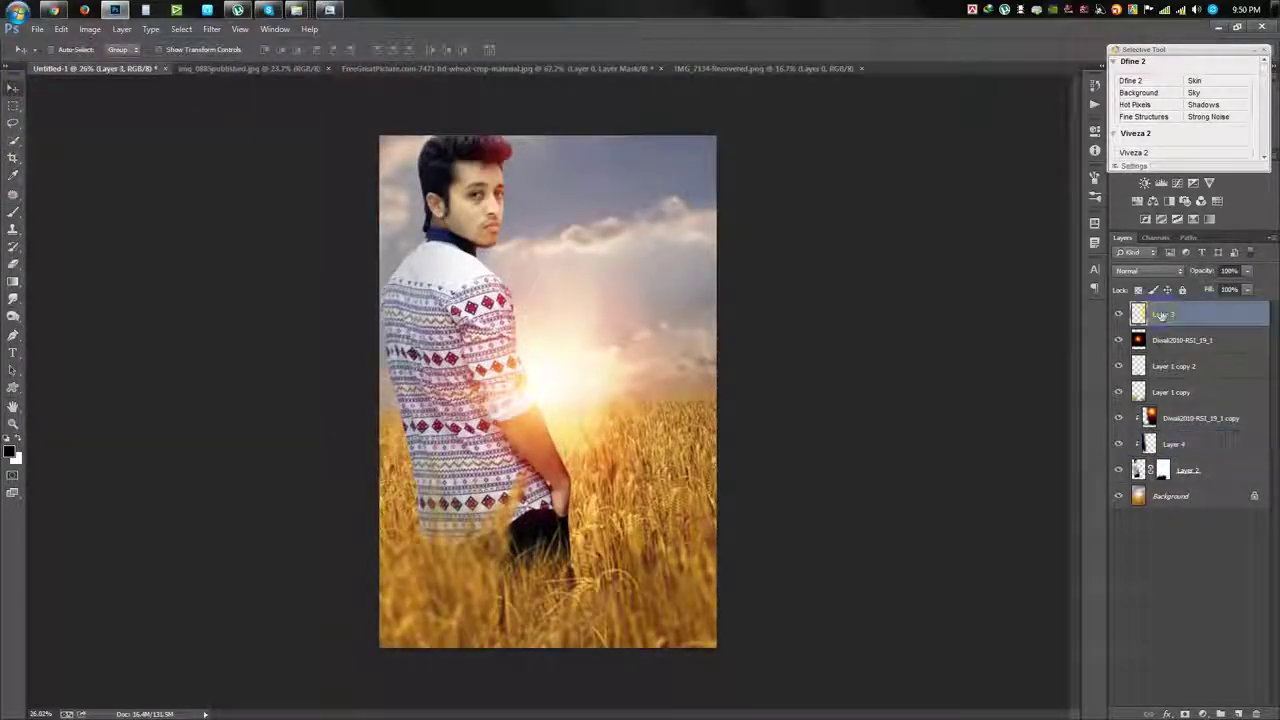
Step: Stamp a merged copy of the whole composite into the empty Layer 3 with Apply Image
{"action": "left_click", "coordinate": [90, 29]}
{"action": "left_click", "coordinate": [120, 226]}
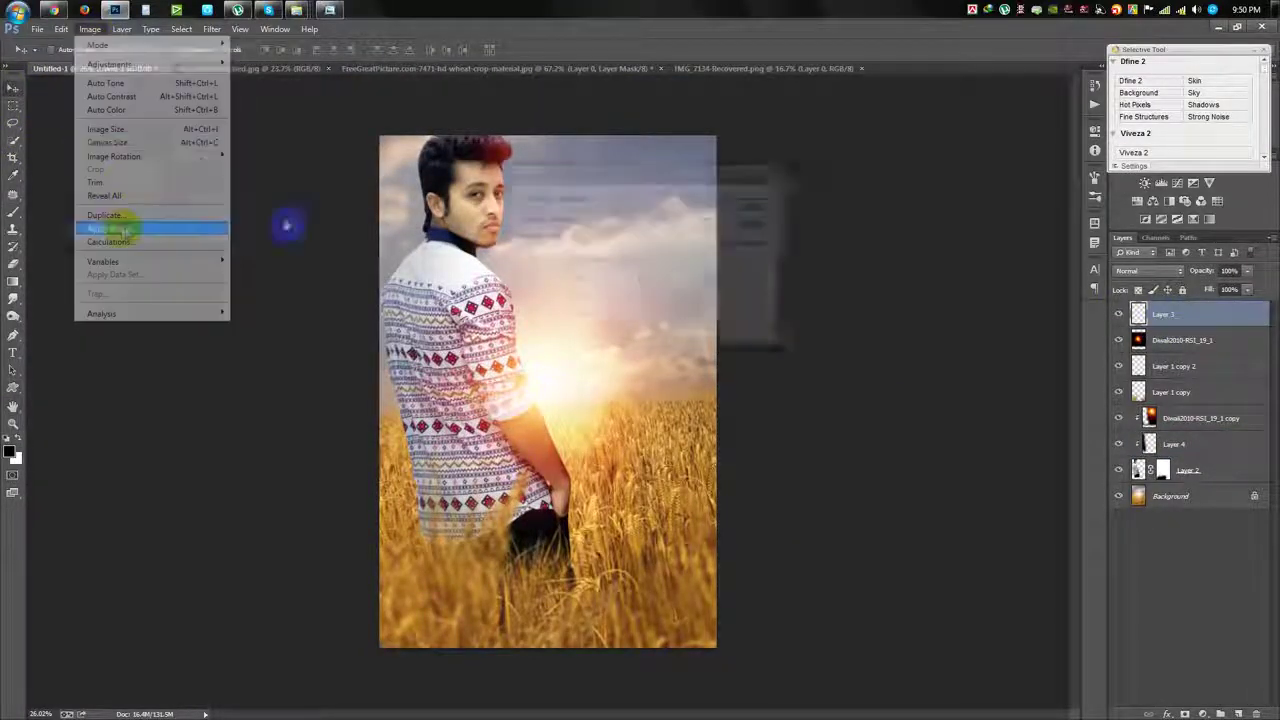
{"action": "left_click", "coordinate": [757, 206]}
{"action": "scroll", "coordinate": [514, 243], "scroll_direction": "up", "scroll_amount": 1}
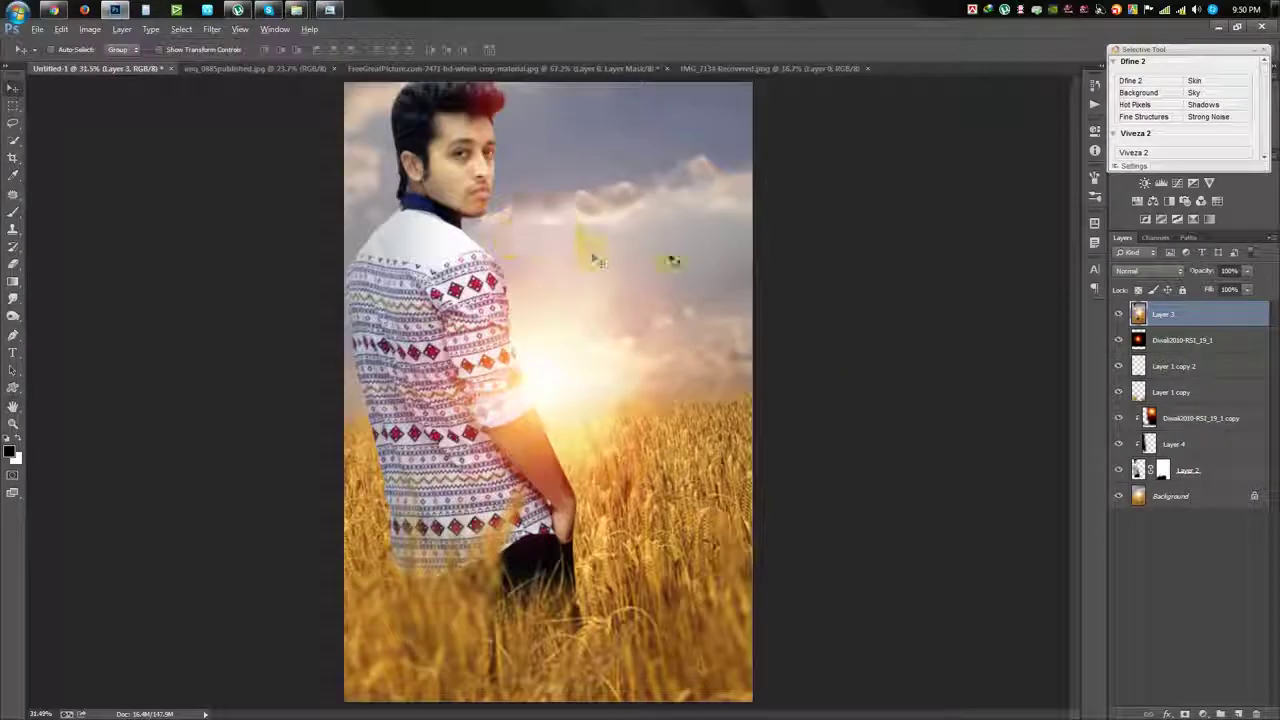
{"action": "scroll", "coordinate": [566, 234], "scroll_direction": "up", "scroll_amount": 1}
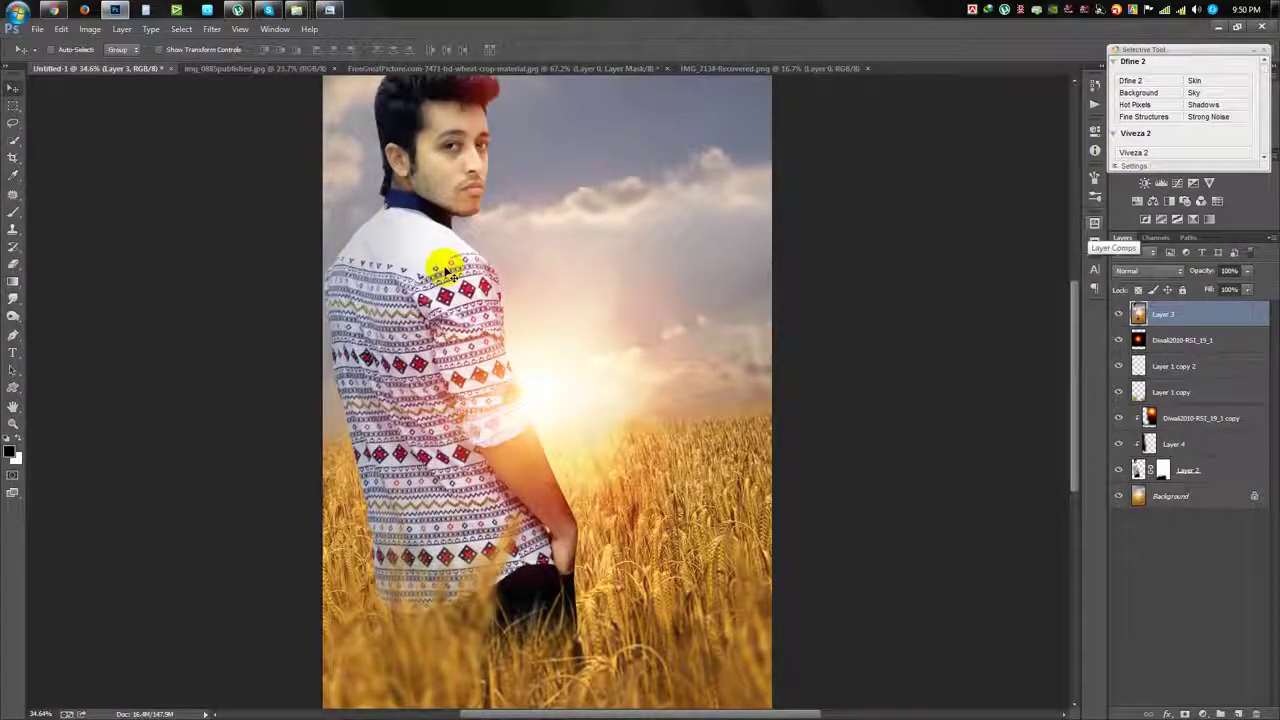
{"action": "scroll", "coordinate": [443, 266], "scroll_direction": "down", "scroll_amount": 2}
{"action": "scroll", "coordinate": [466, 268], "scroll_direction": "up", "scroll_amount": 1}
{"action": "scroll", "coordinate": [466, 268], "scroll_direction": "up", "scroll_amount": 1}
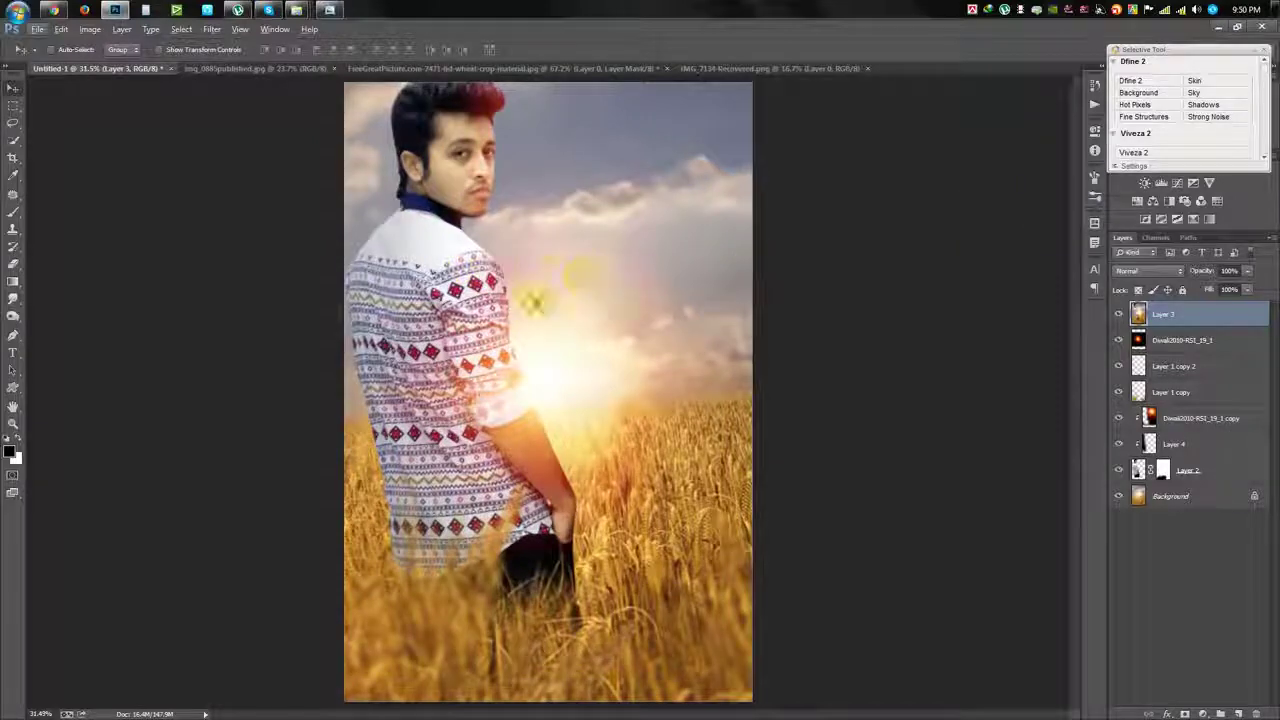
{"action": "left_click", "coordinate": [181, 29]}
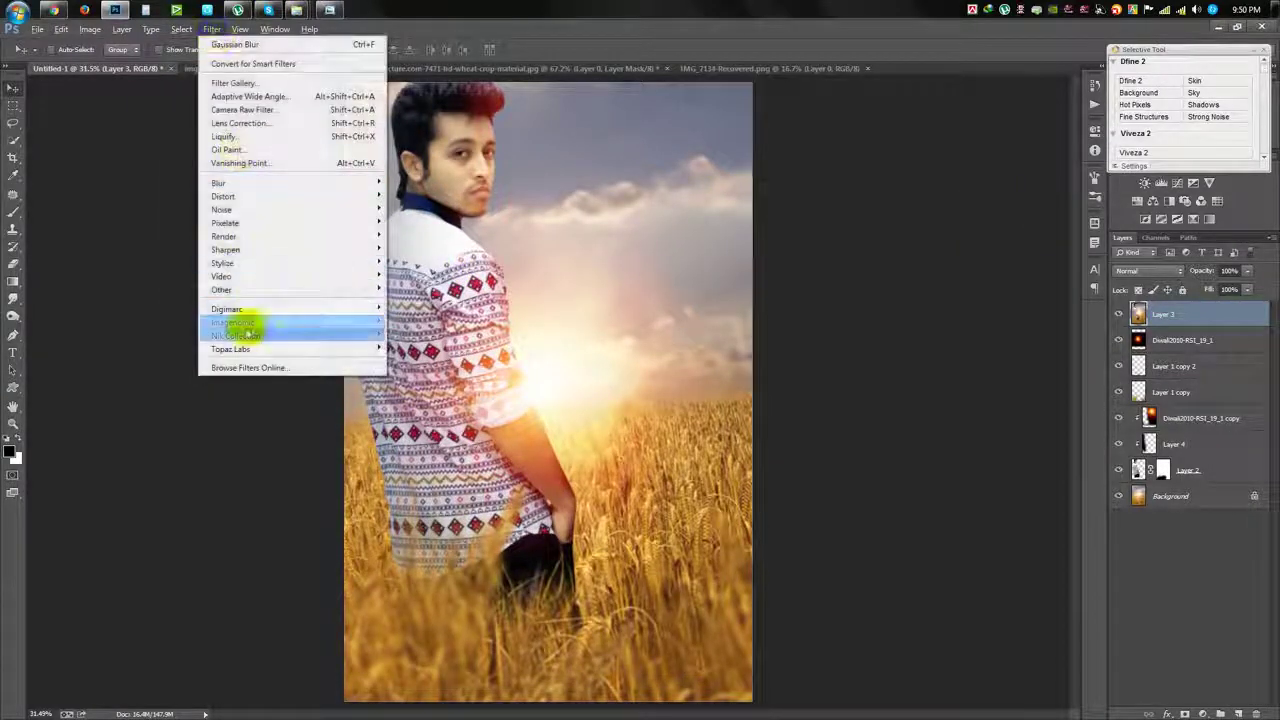
Step: In Camera Raw, lower Highlights, add a little Clarity and warm the Temperature slightly
{"action": "left_click", "coordinate": [245, 109]}
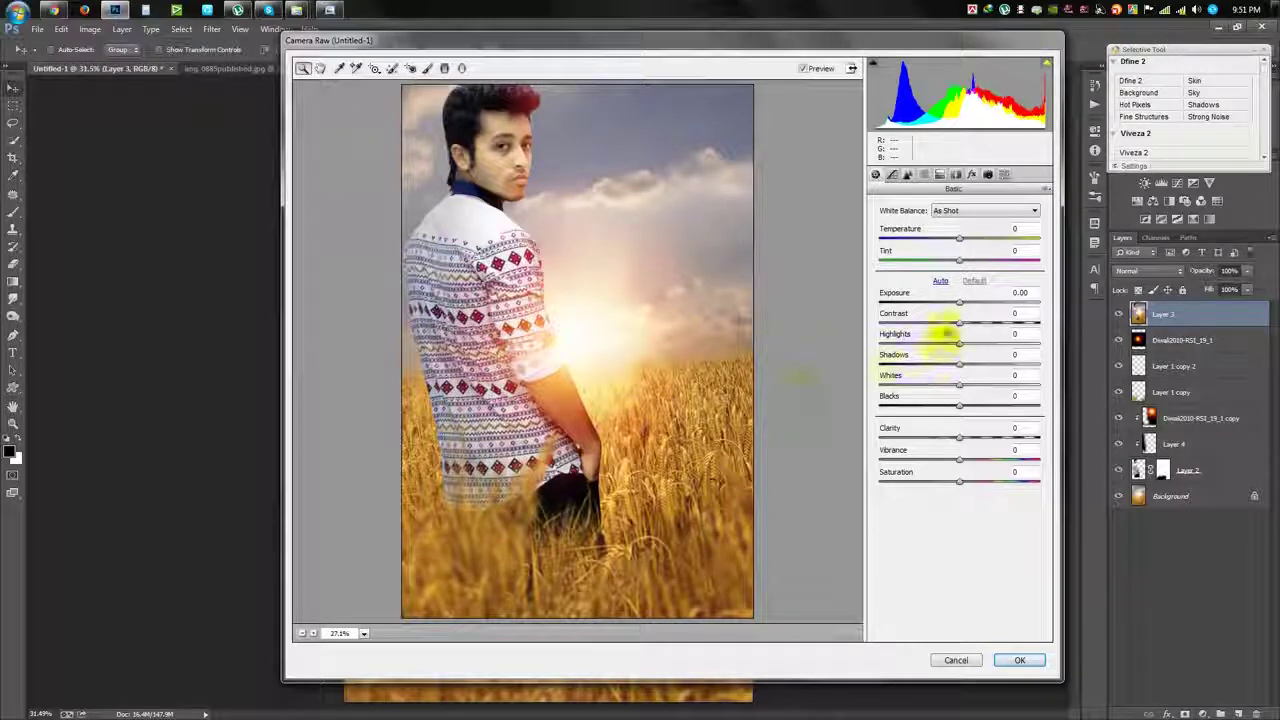
{"action": "mouse_move", "coordinate": [960, 345]}
{"action": "left_mouse_down"}
{"action": "mouse_move", "coordinate": [886, 343]}
{"action": "mouse_move", "coordinate": [1000, 362]}
{"action": "mouse_move", "coordinate": [980, 363]}
{"action": "mouse_move", "coordinate": [988, 385]}
{"action": "mouse_move", "coordinate": [944, 413]}
{"action": "mouse_move", "coordinate": [985, 408]}
{"action": "left_mouse_up"}
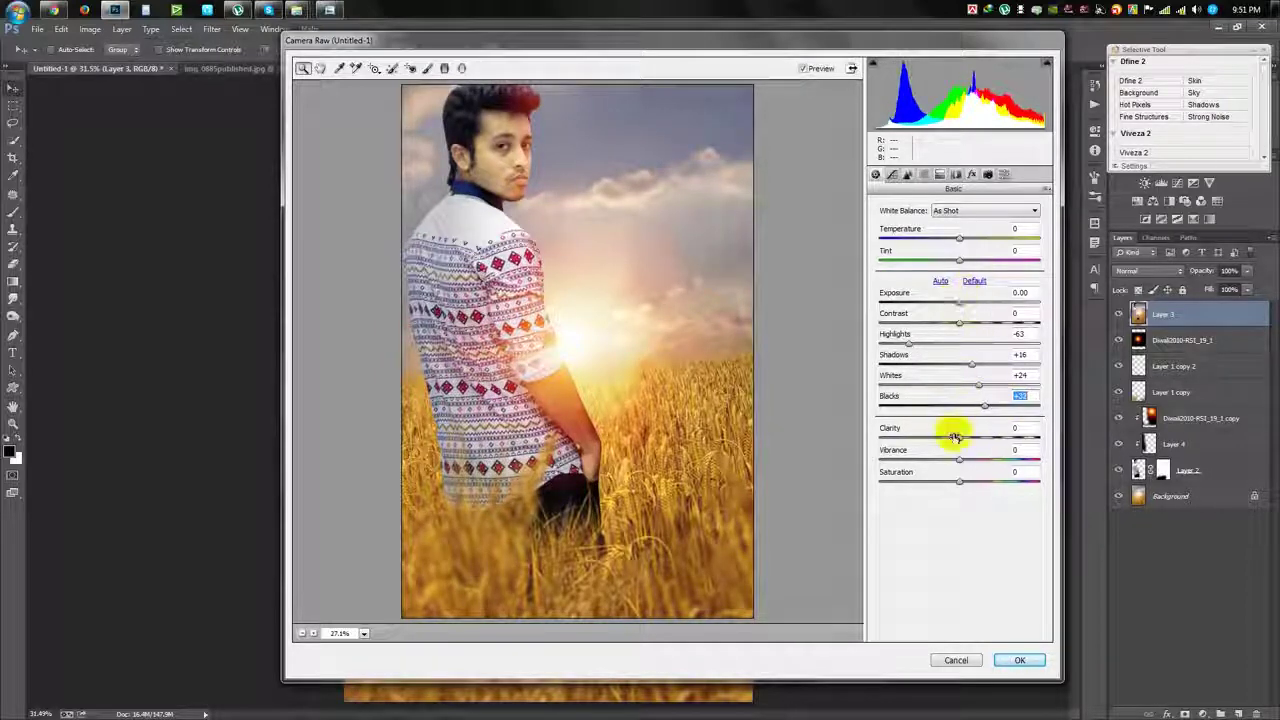
{"action": "left_click", "coordinate": [956, 437]}
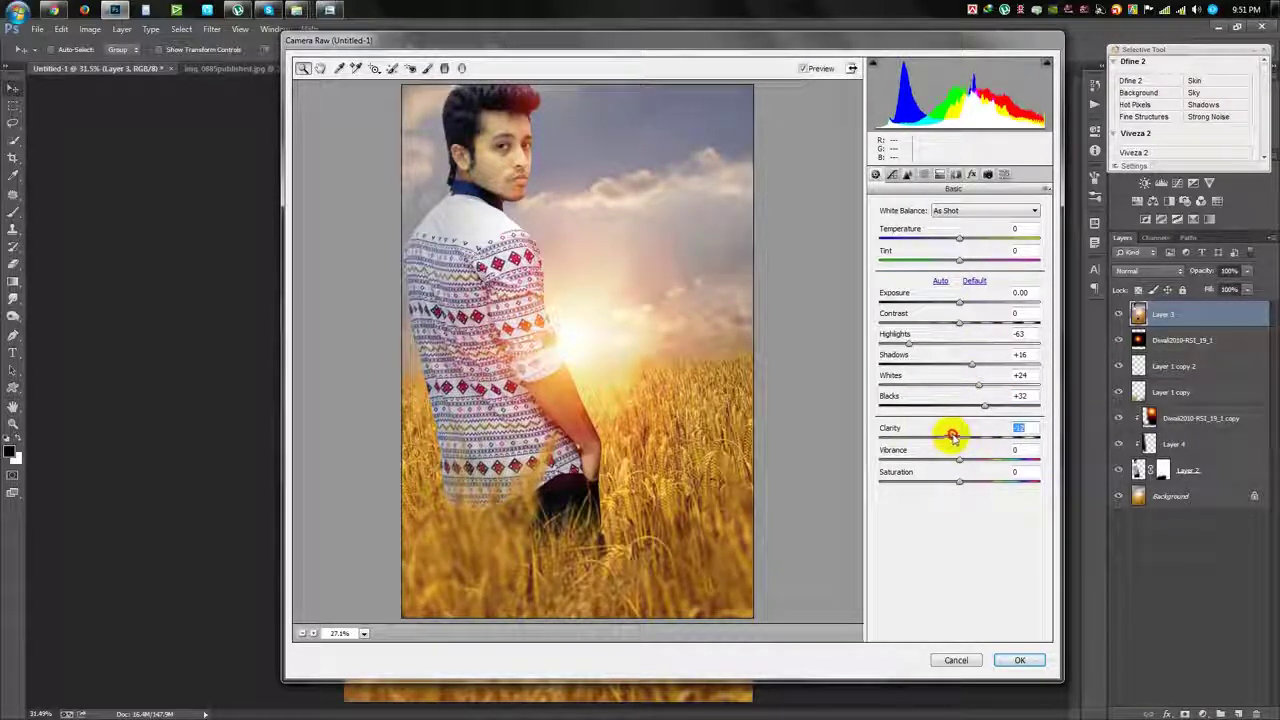
{"action": "left_click_drag", "start_coordinate": [977, 432], "coordinate": [948, 461]}
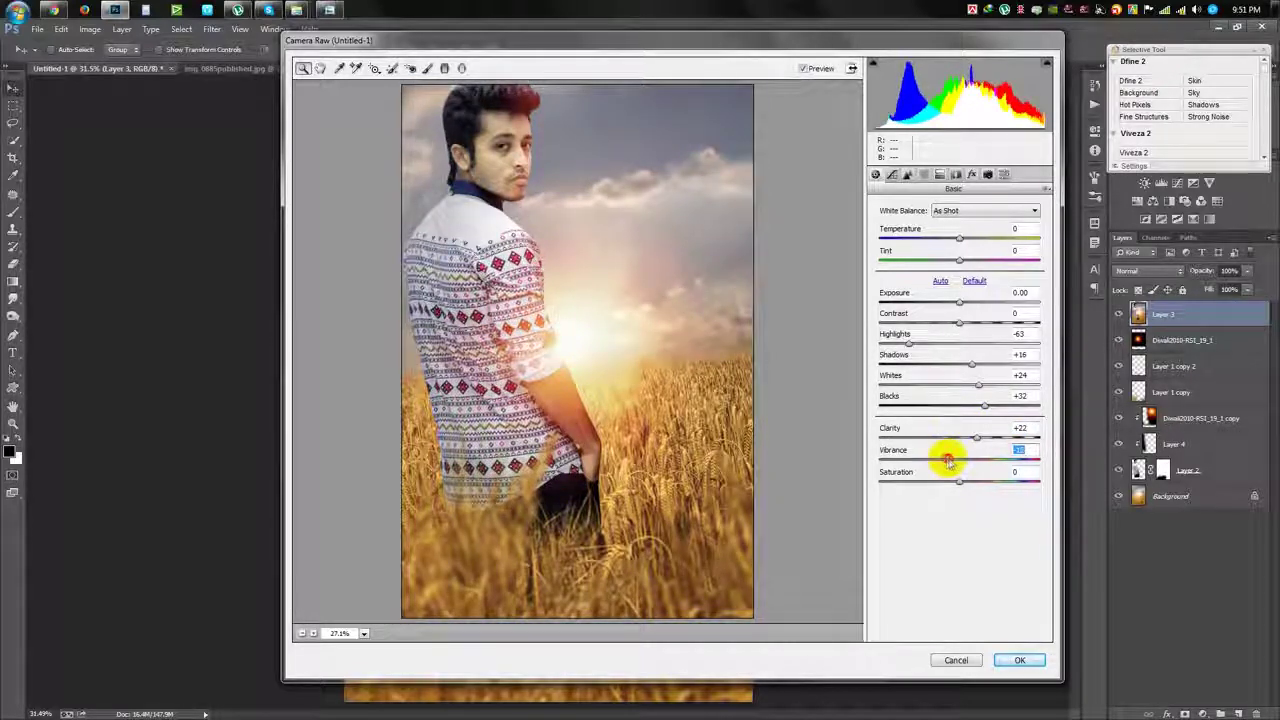
{"action": "left_click_drag", "start_coordinate": [955, 243], "coordinate": [961, 236]}
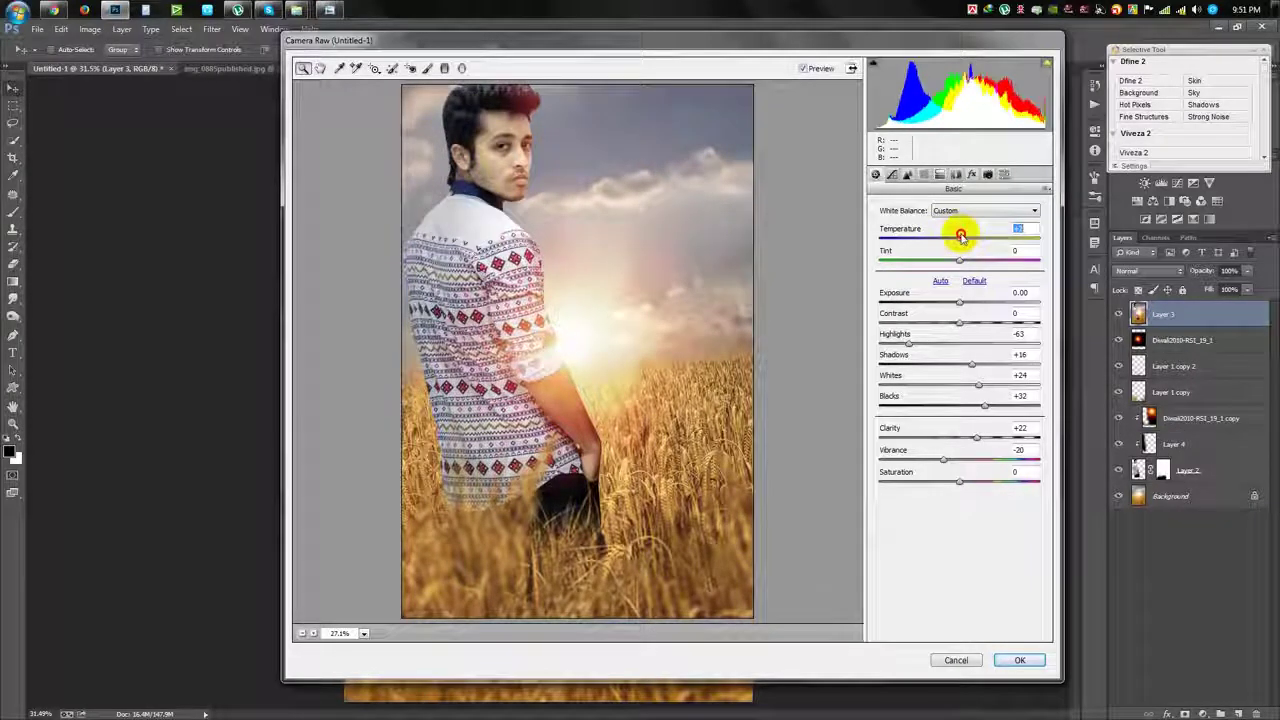
Step: Set the Tone Curve to Highlights +10, Lights +20, Darks -10 and apply the filter
{"action": "left_click", "coordinate": [898, 175]}
{"action": "mouse_move", "coordinate": [957, 434]}
{"action": "left_mouse_down"}
{"action": "mouse_move", "coordinate": [940, 432]}
{"action": "mouse_move", "coordinate": [973, 428]}
{"action": "left_mouse_up"}
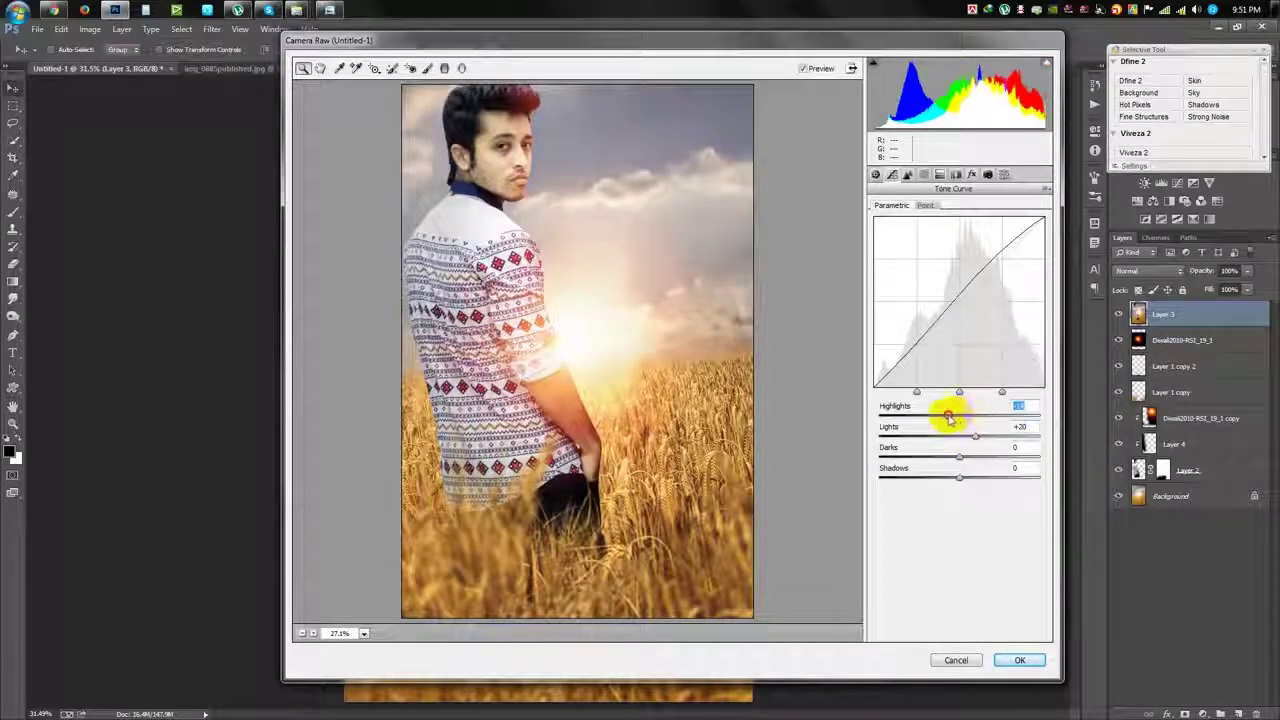
{"action": "left_click_drag", "start_coordinate": [959, 414], "coordinate": [968, 413]}
{"action": "mouse_move", "coordinate": [960, 456]}
{"action": "left_mouse_down"}
{"action": "mouse_move", "coordinate": [942, 456]}
{"action": "mouse_move", "coordinate": [960, 456]}
{"action": "mouse_move", "coordinate": [943, 474]}
{"action": "mouse_move", "coordinate": [987, 480]}
{"action": "left_mouse_up"}
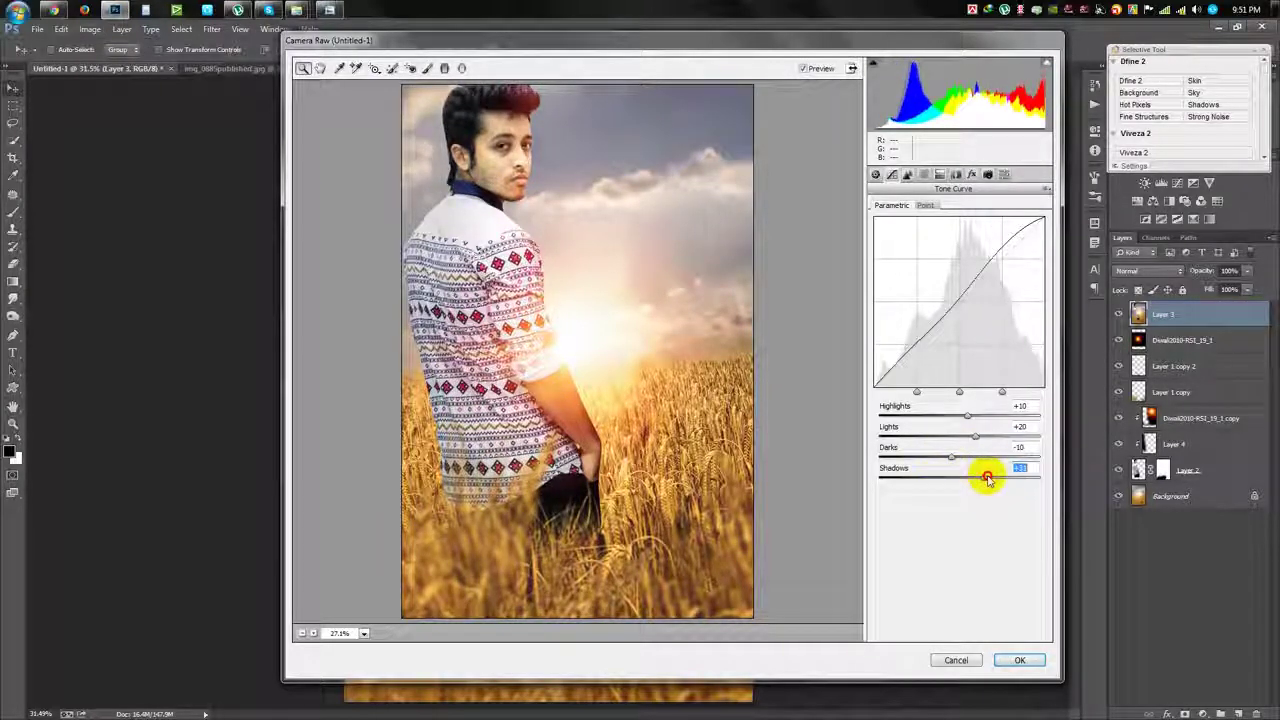
{"action": "left_click", "coordinate": [1020, 660]}
Step: Toggle Layer 3's visibility to compare the grade, then start Nik Collection Color Efex Pro 4
{"action": "scroll", "coordinate": [555, 218], "scroll_direction": "down", "scroll_amount": 2}
{"action": "scroll", "coordinate": [555, 218], "scroll_direction": "up", "scroll_amount": 1}
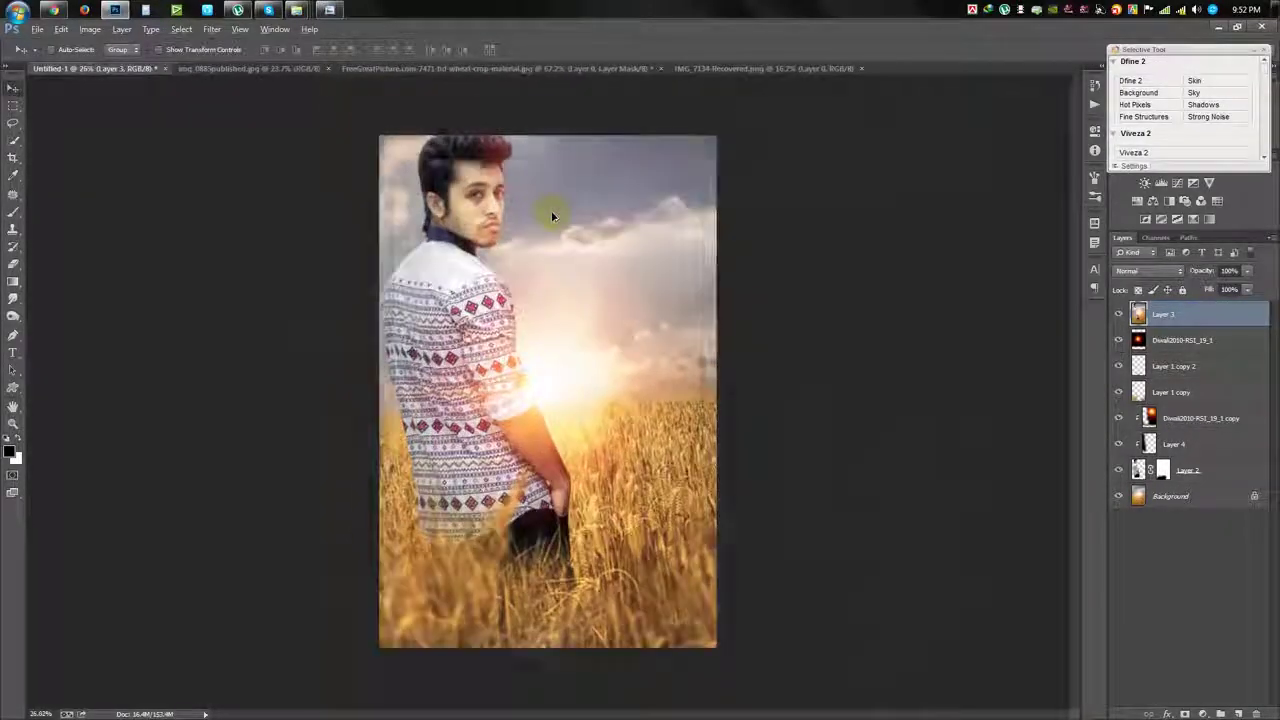
{"action": "scroll", "coordinate": [553, 215], "scroll_direction": "up", "scroll_amount": 1}
{"action": "scroll", "coordinate": [553, 212], "scroll_direction": "down", "scroll_amount": 1}
{"action": "scroll", "coordinate": [553, 212], "scroll_direction": "up", "scroll_amount": 1}
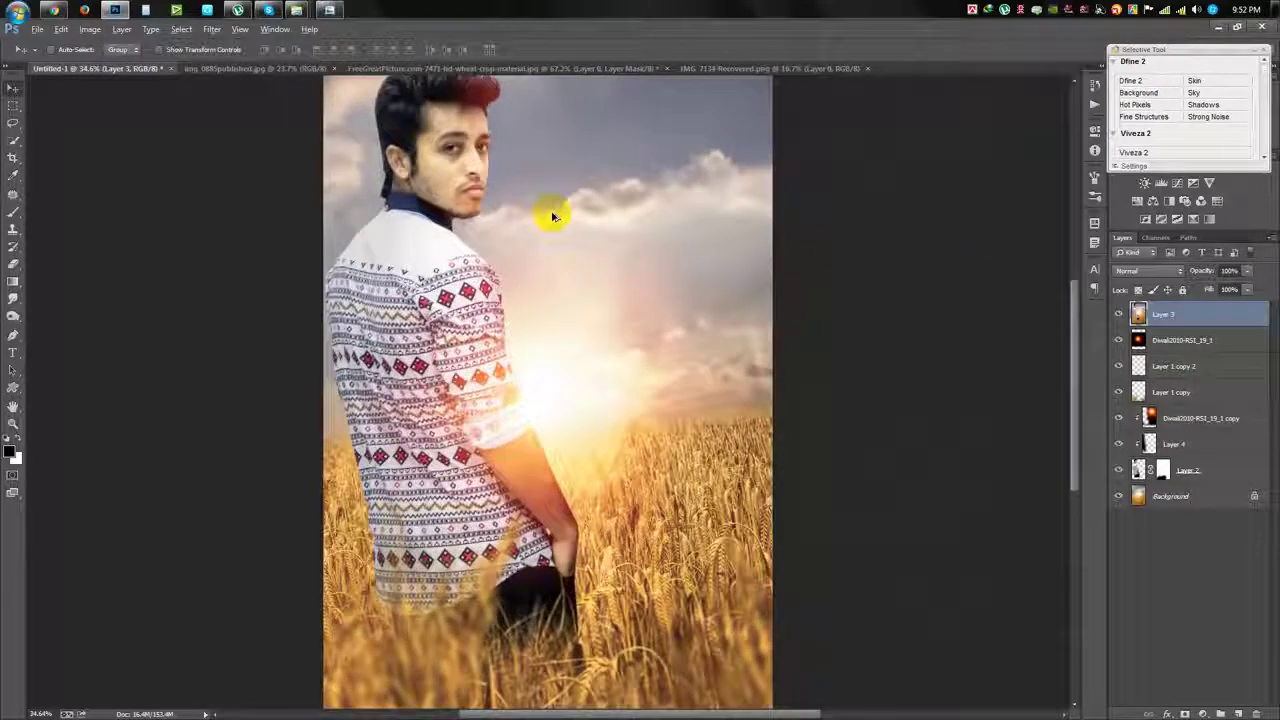
{"action": "left_click", "coordinate": [1118, 314]}
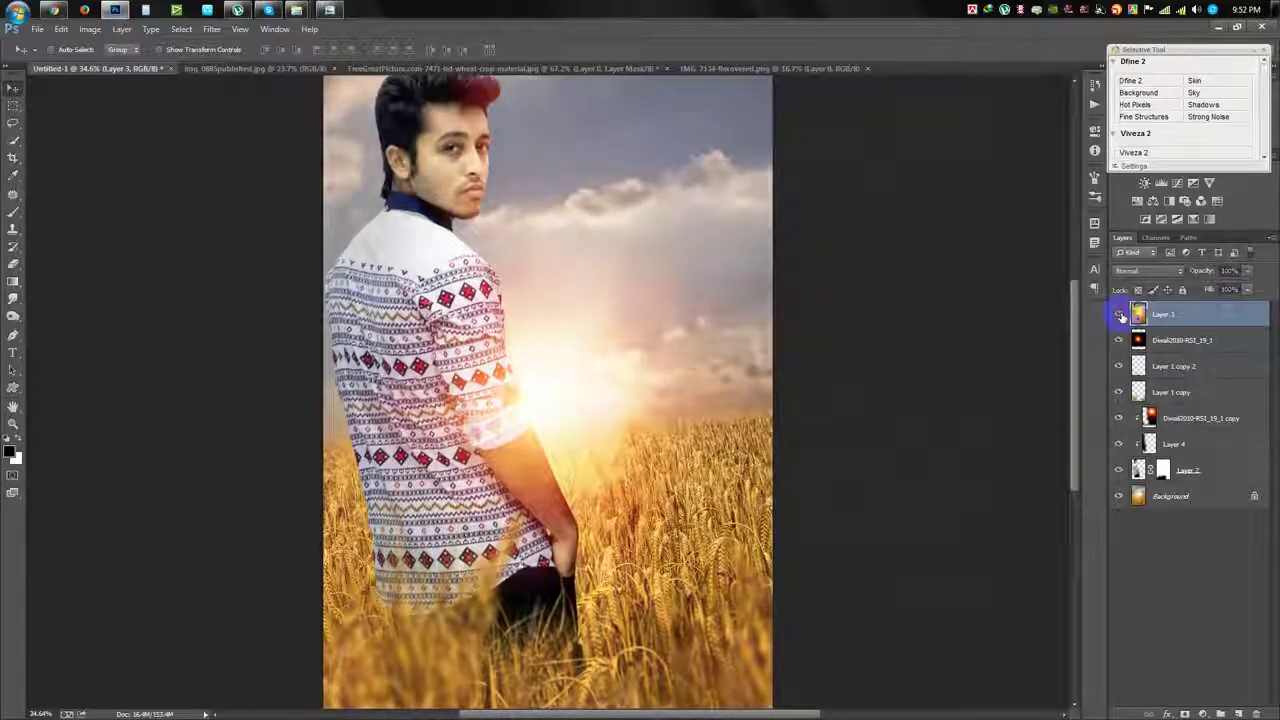
{"action": "left_click", "coordinate": [1118, 314]}
{"action": "scroll", "coordinate": [656, 268], "scroll_direction": "down", "scroll_amount": 1}
{"action": "left_click", "coordinate": [212, 29]}
{"action": "mouse_move", "coordinate": [240, 335]}
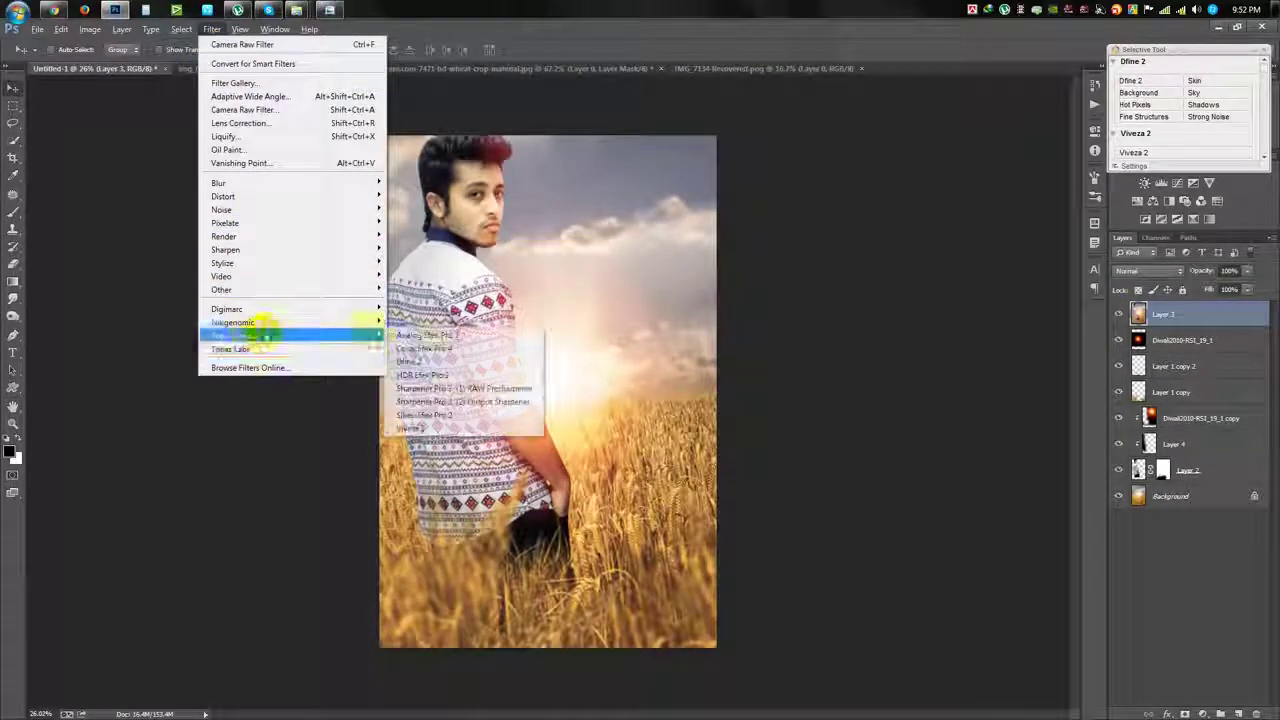
{"action": "left_click", "coordinate": [414, 350]}
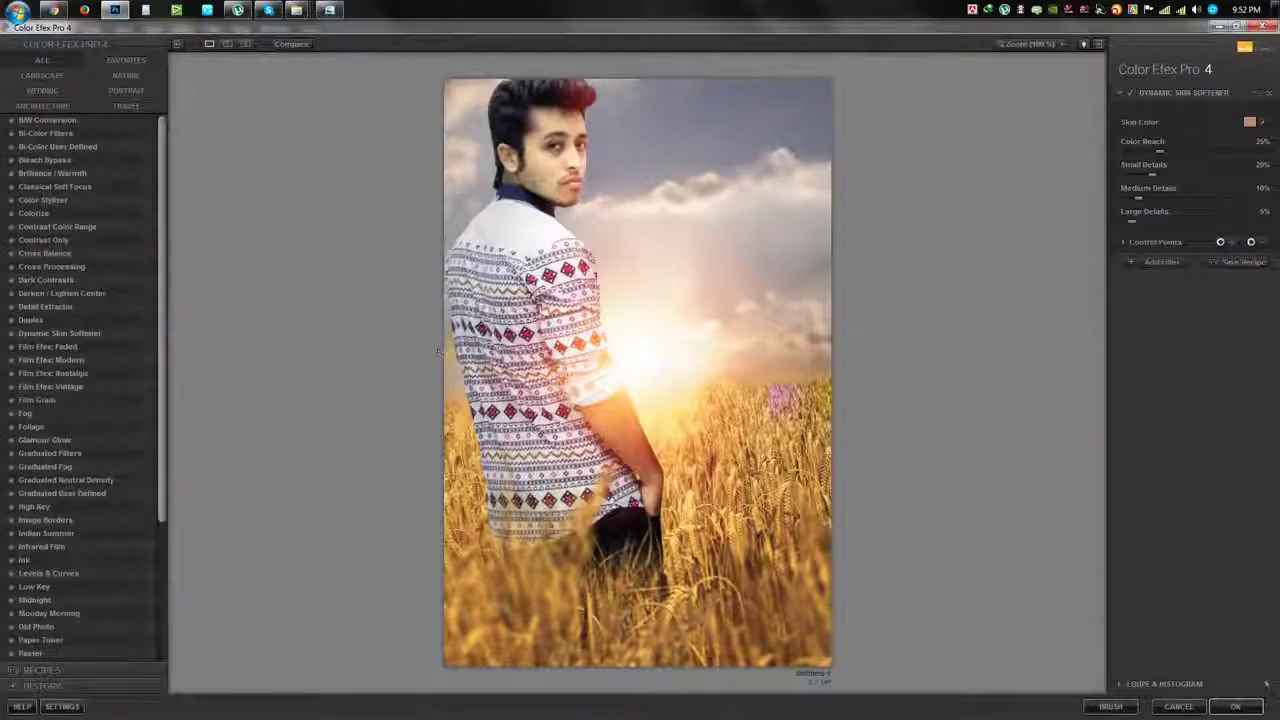
Step: Preview the Bi-Color through Cross Balance looks, then apply Cross Processing to the photo
{"action": "left_click", "coordinate": [46, 120]}
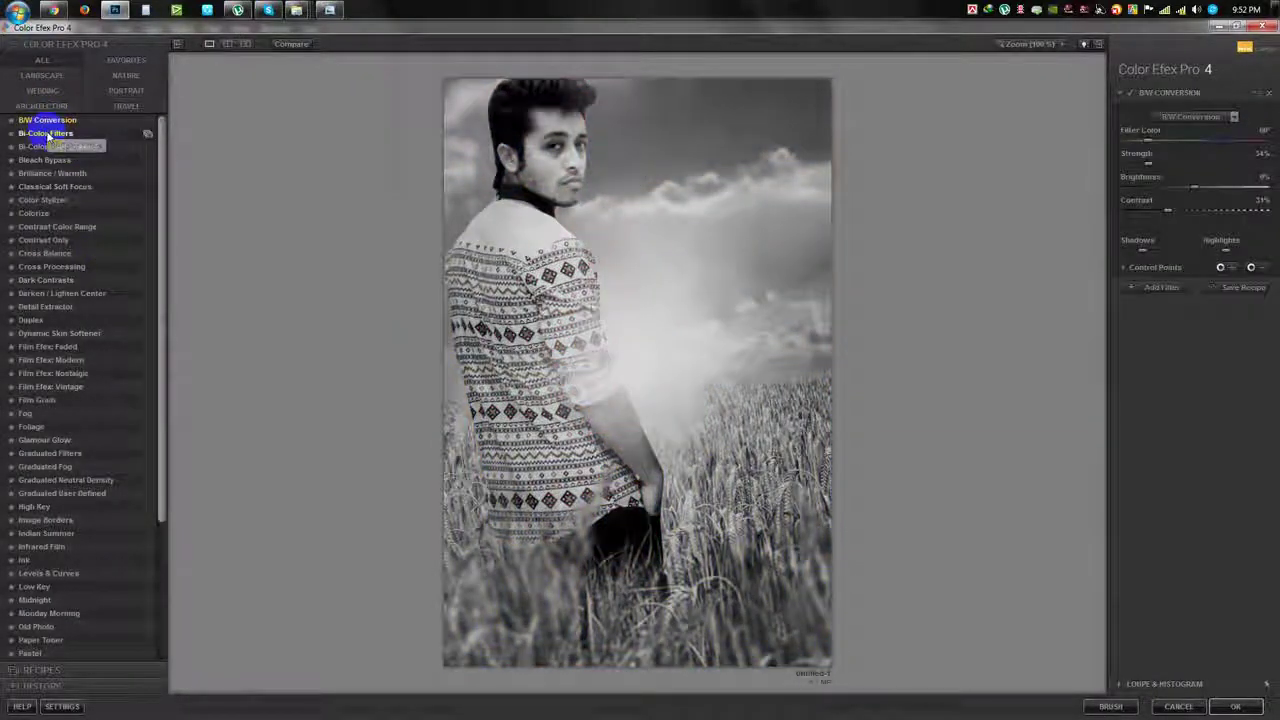
{"action": "left_click", "coordinate": [48, 146]}
{"action": "left_click", "coordinate": [46, 160]}
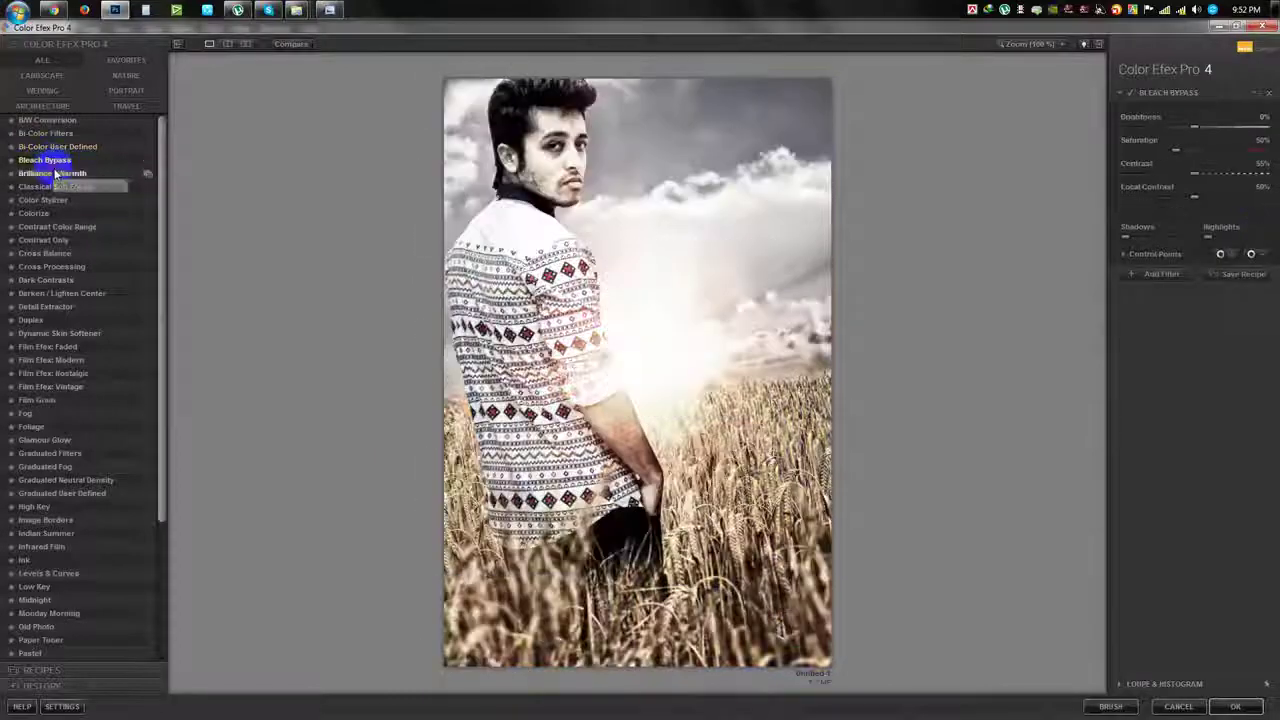
{"action": "left_click", "coordinate": [52, 187]}
{"action": "left_click", "coordinate": [33, 213]}
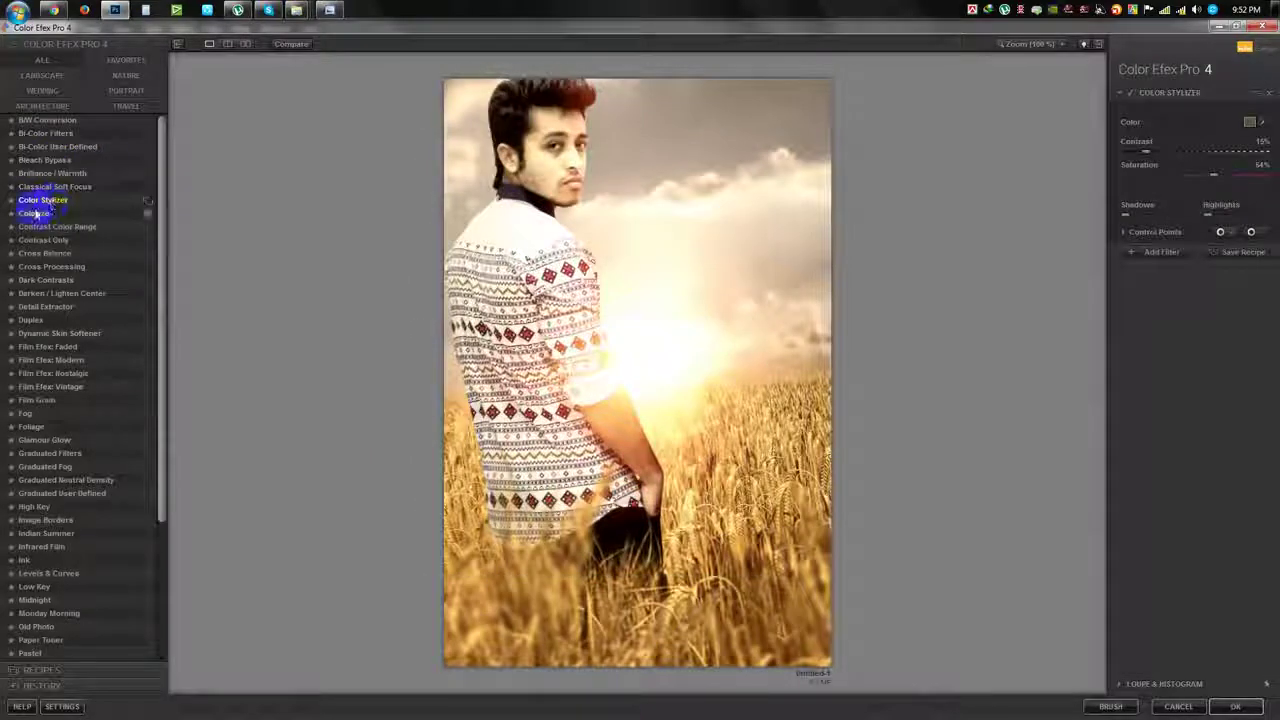
{"action": "left_click", "coordinate": [40, 227]}
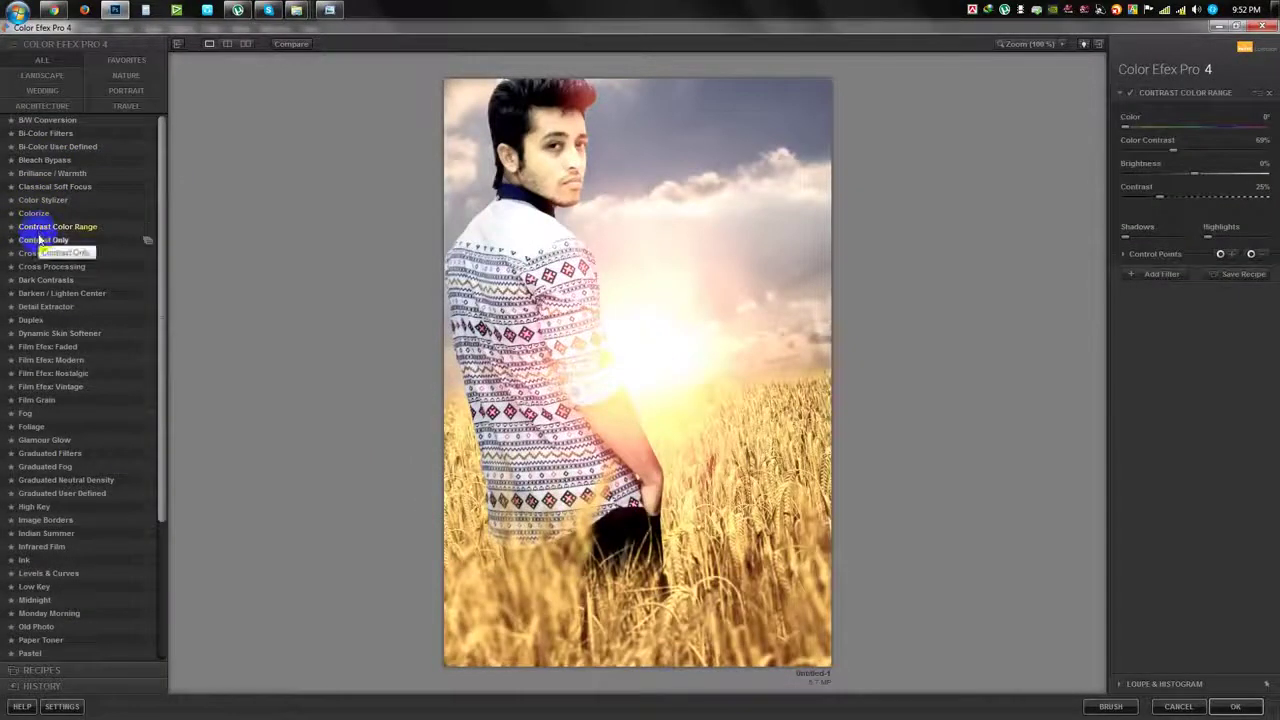
{"action": "left_click", "coordinate": [42, 240]}
{"action": "left_click", "coordinate": [55, 267]}
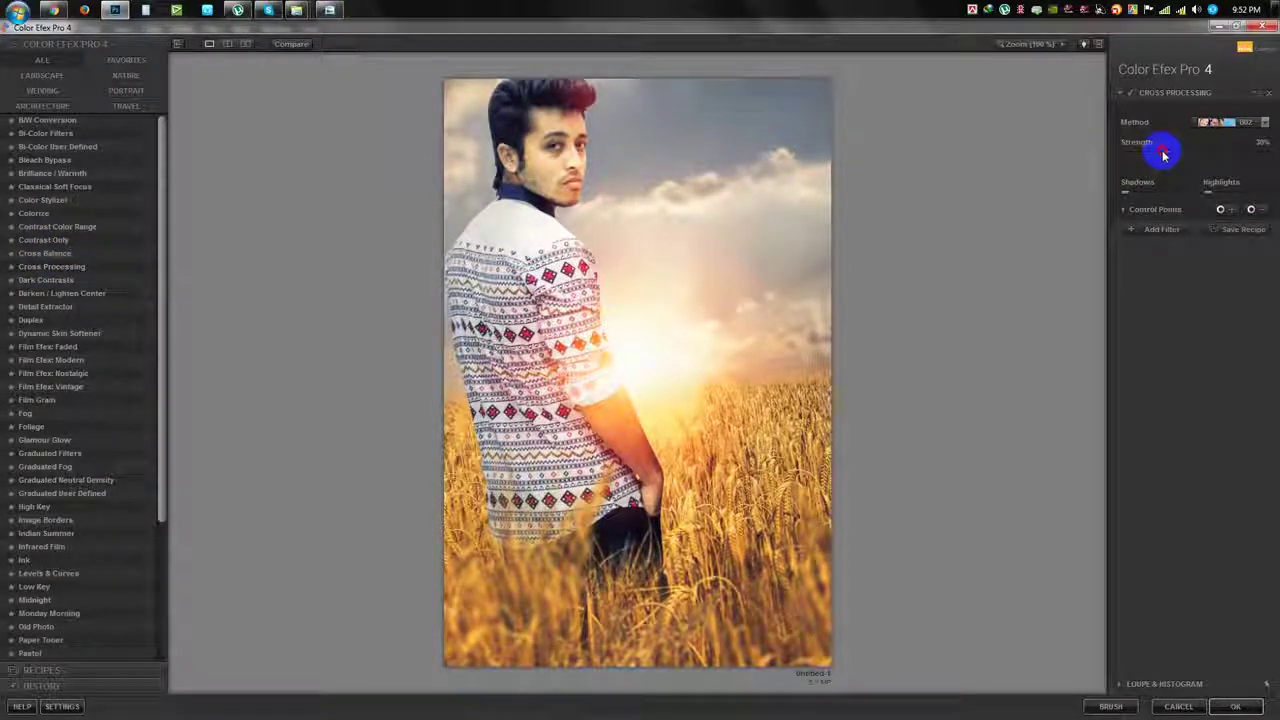
Step: Add a second Cross Processing filter, keeping method B02 at 33% strength
{"action": "left_click", "coordinate": [1160, 230]}
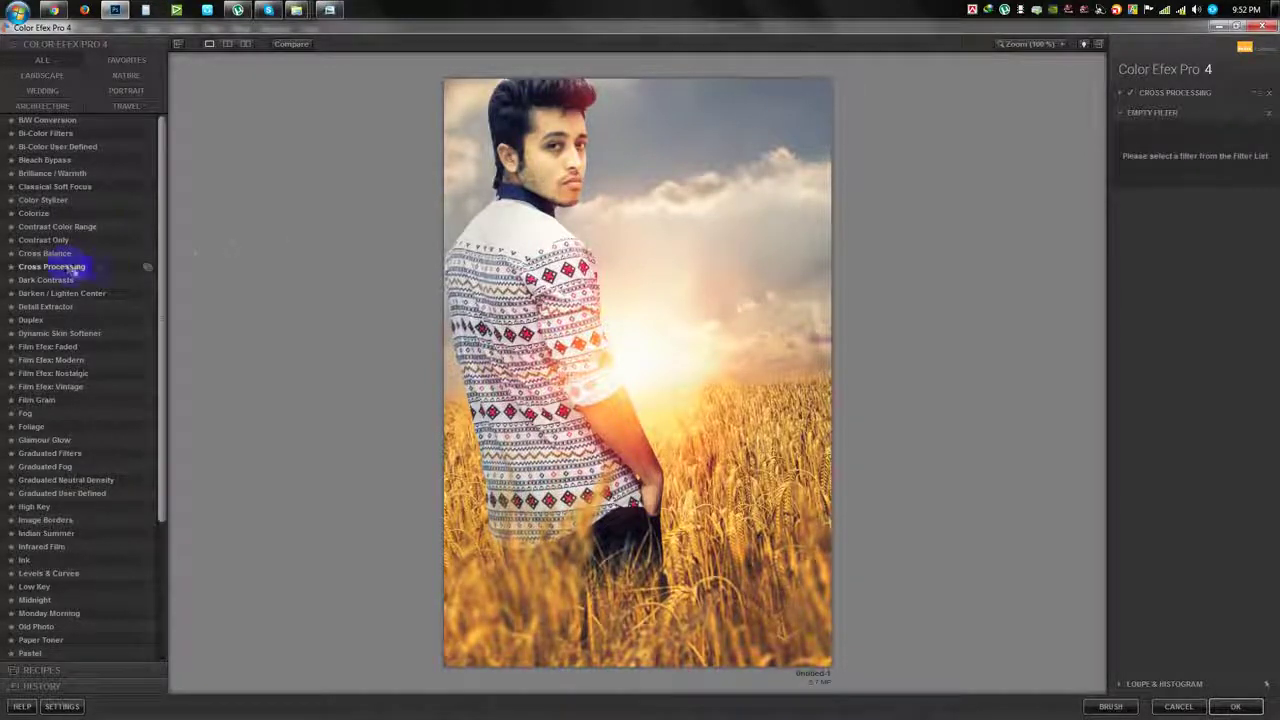
{"action": "left_click", "coordinate": [57, 255]}
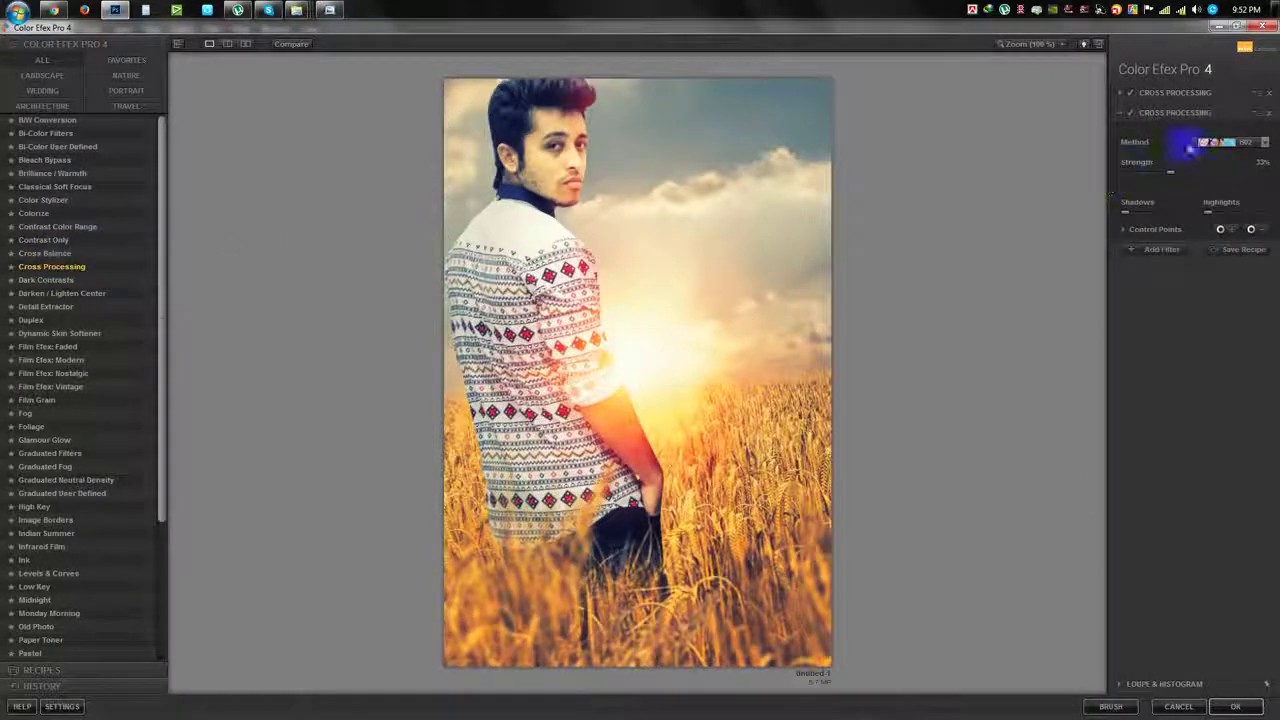
{"action": "left_click", "coordinate": [1228, 143]}
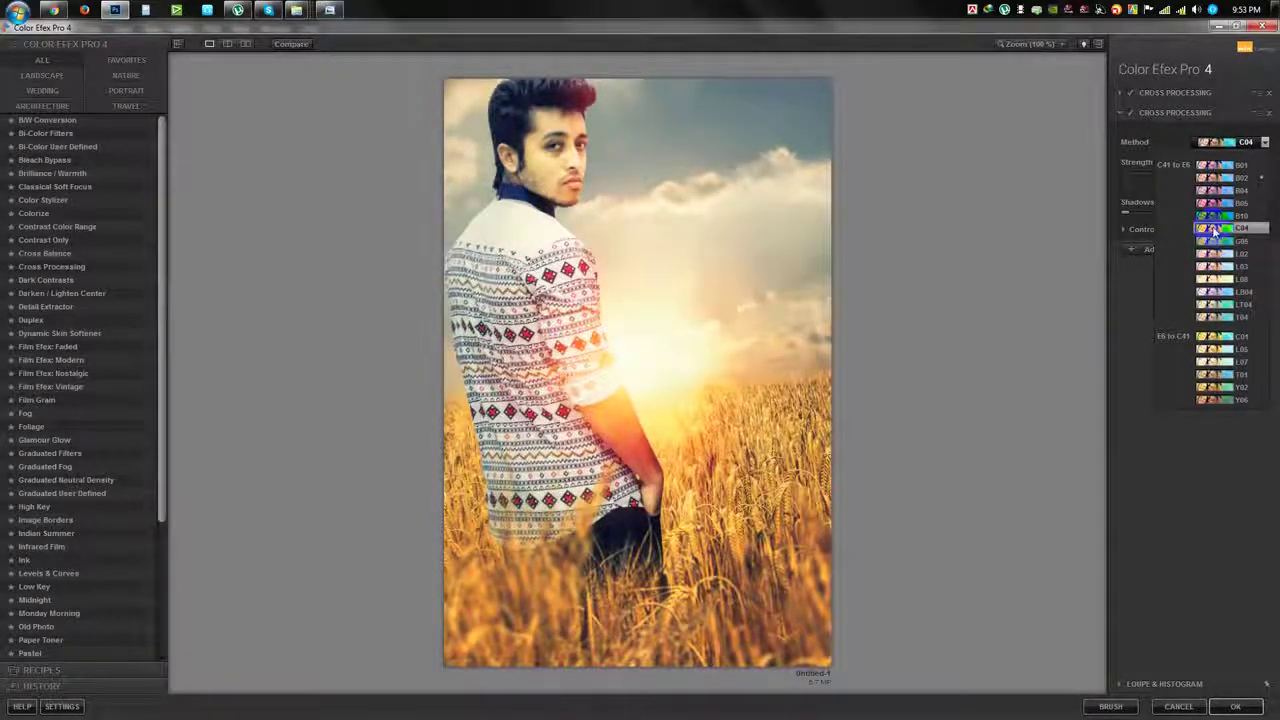
{"action": "left_click", "coordinate": [458, 204]}
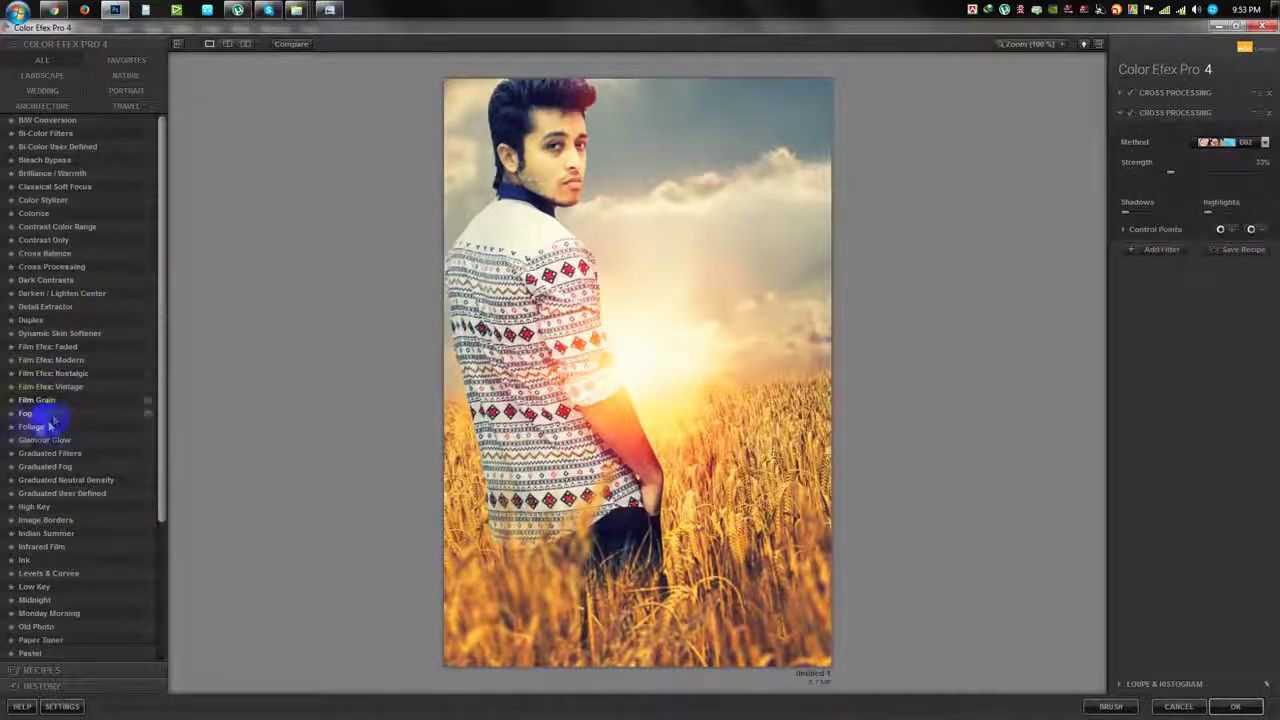
Step: Try filters in the second slot: Film Efex looks, Detail Extractor, Infrared Film, Ink at 20%
{"action": "left_click", "coordinate": [30, 333]}
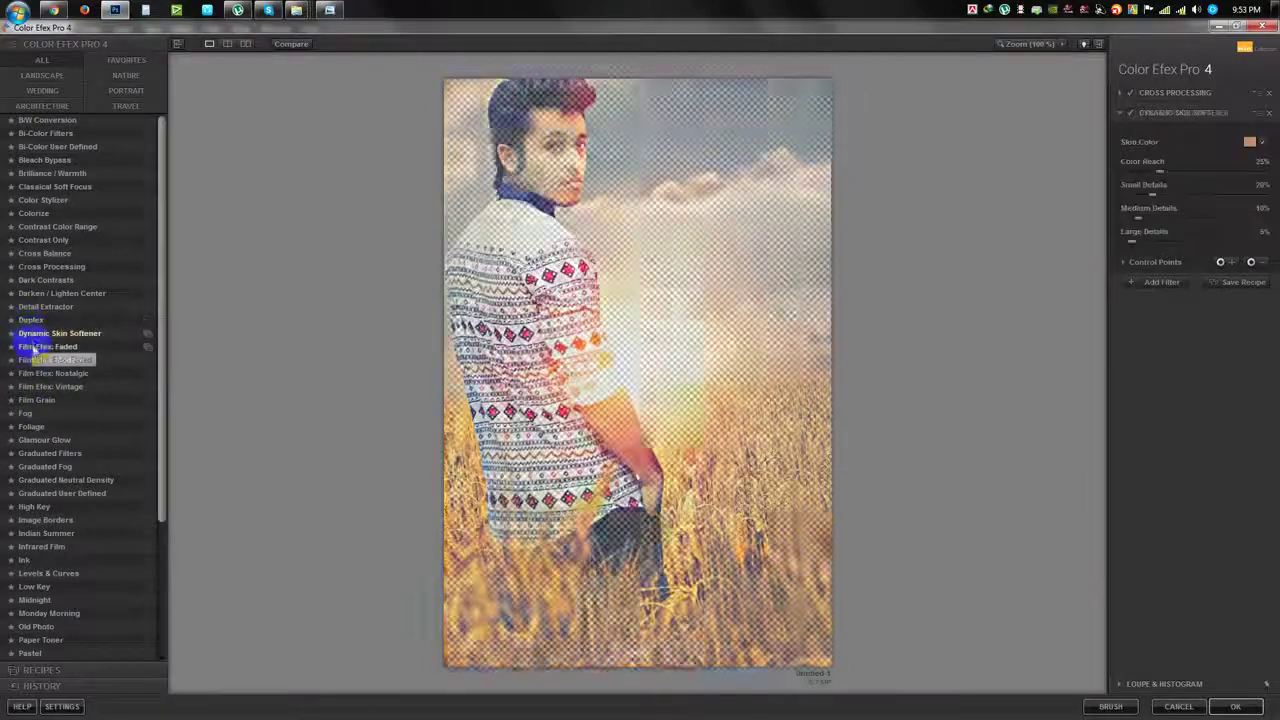
{"action": "left_click", "coordinate": [45, 359]}
{"action": "left_click", "coordinate": [45, 372]}
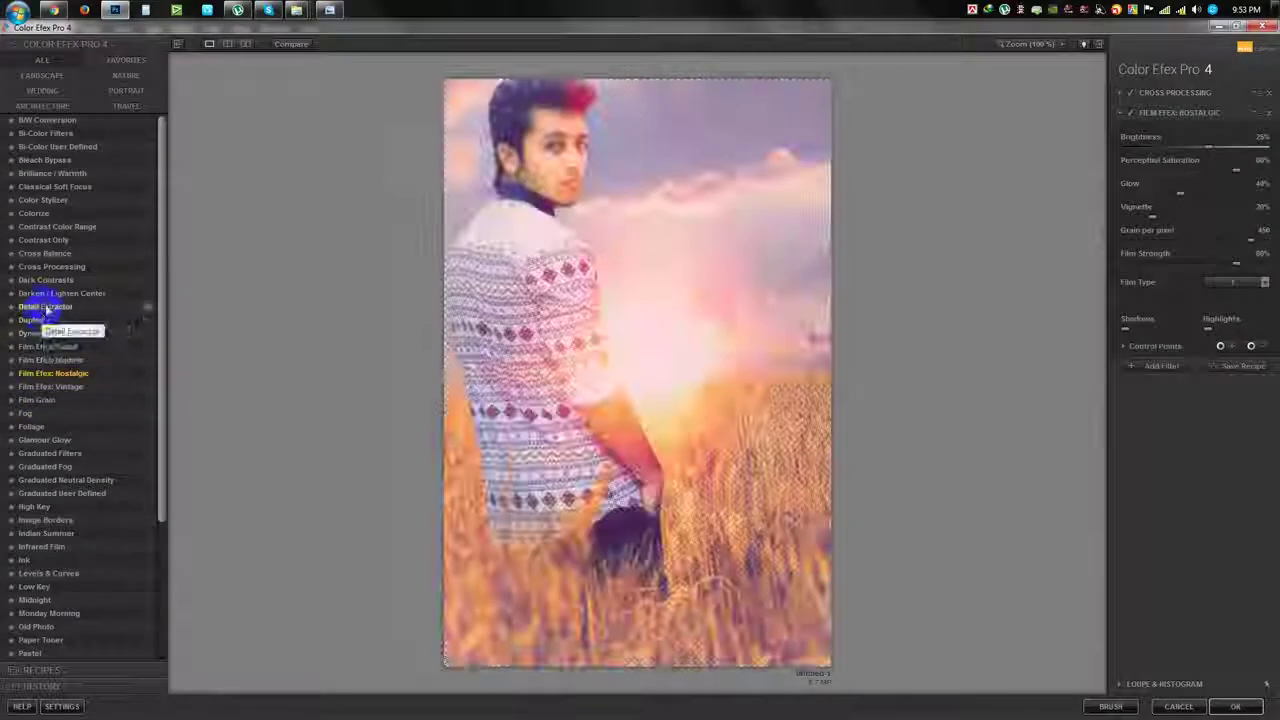
{"action": "left_click", "coordinate": [45, 372]}
{"action": "left_click", "coordinate": [47, 307]}
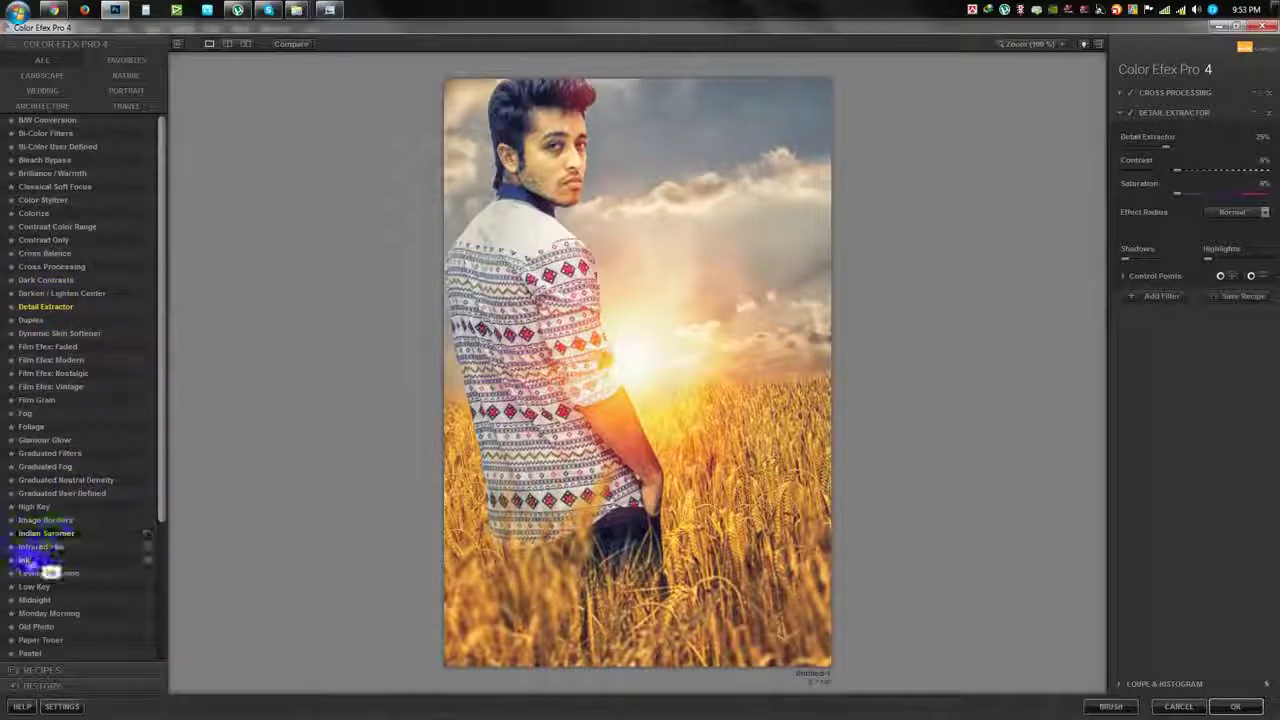
{"action": "left_click", "coordinate": [40, 560]}
{"action": "left_click_drag", "start_coordinate": [1155, 178], "coordinate": [1180, 179]}
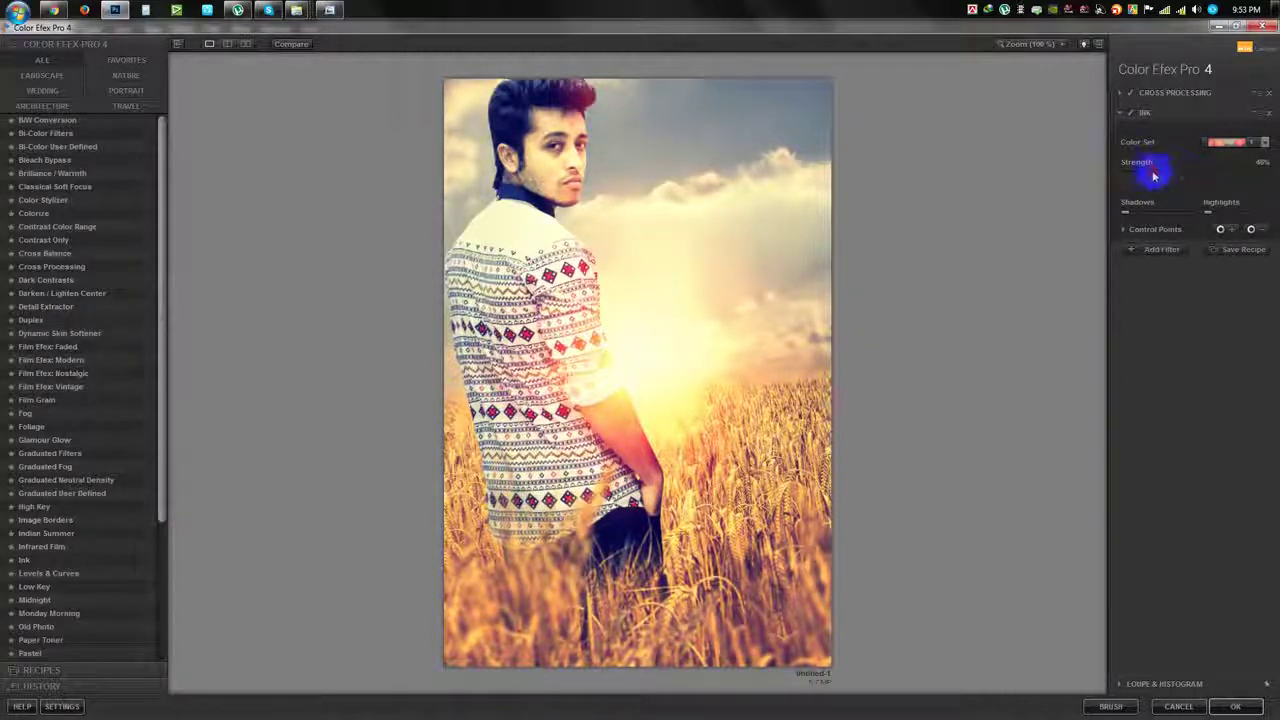
{"action": "left_click", "coordinate": [40, 547]}
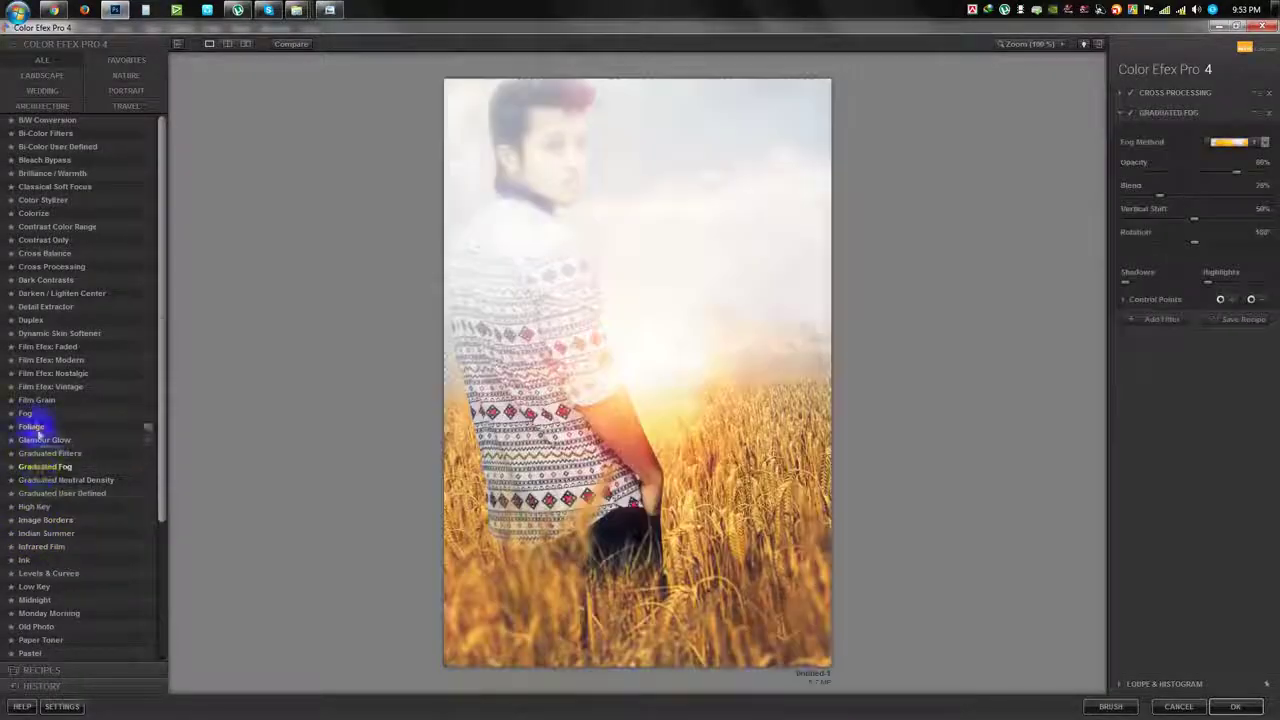
{"action": "left_click", "coordinate": [45, 386]}
Step: Set the second filter to Cross Balance Tungsten To Daylight at 12% and return to Photoshop
{"action": "left_click", "coordinate": [45, 253]}
{"action": "left_click_drag", "start_coordinate": [1222, 171], "coordinate": [1143, 177]}
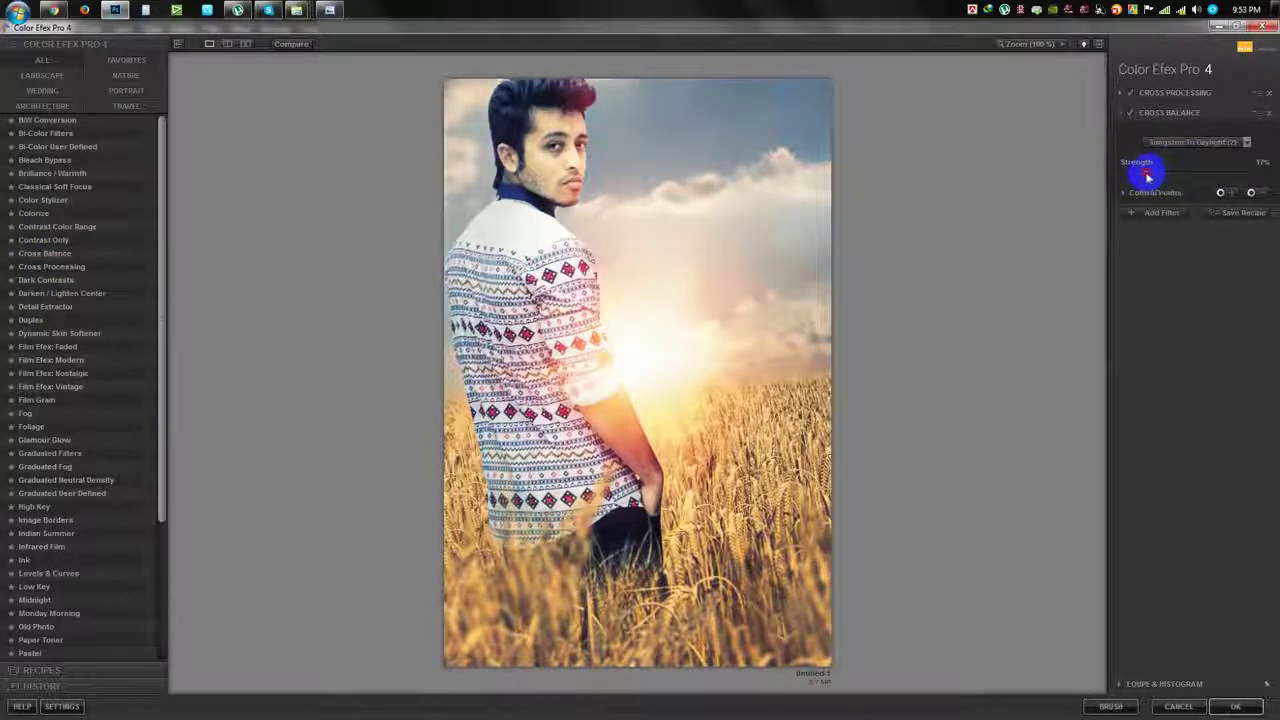
{"action": "left_click", "coordinate": [1177, 148]}
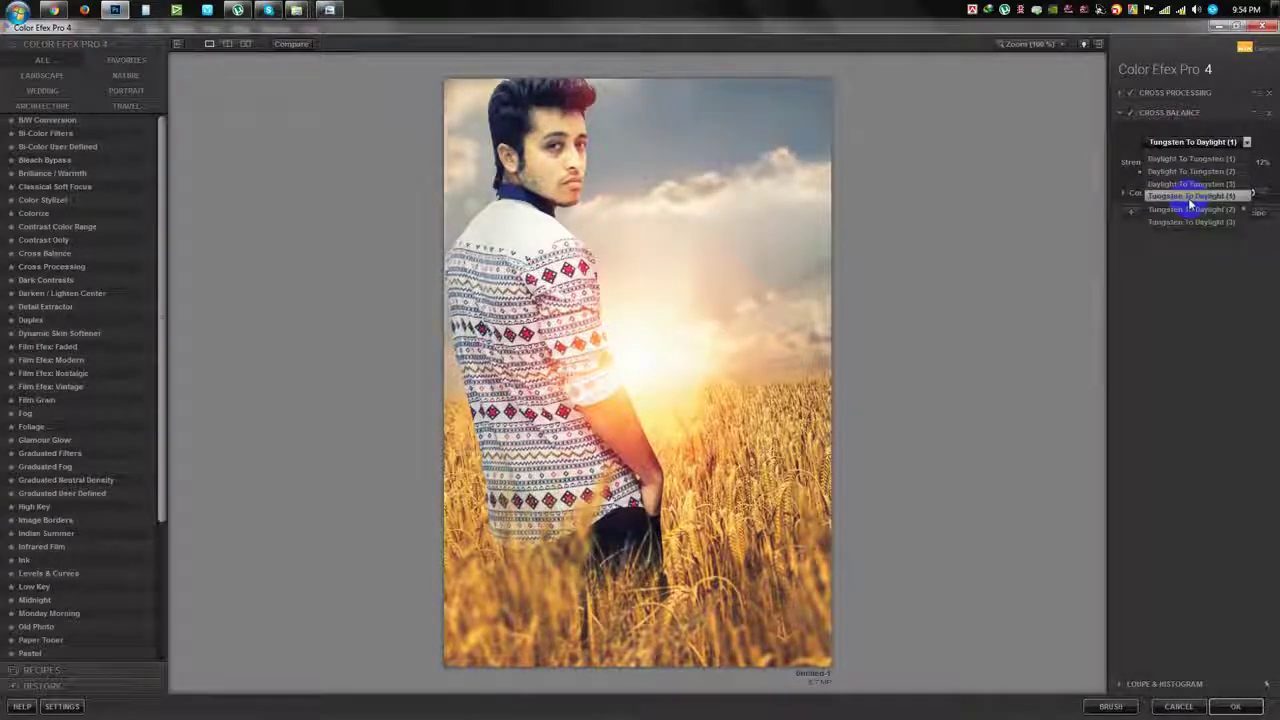
{"action": "left_click", "coordinate": [1190, 197]}
{"action": "left_click", "coordinate": [1235, 706]}
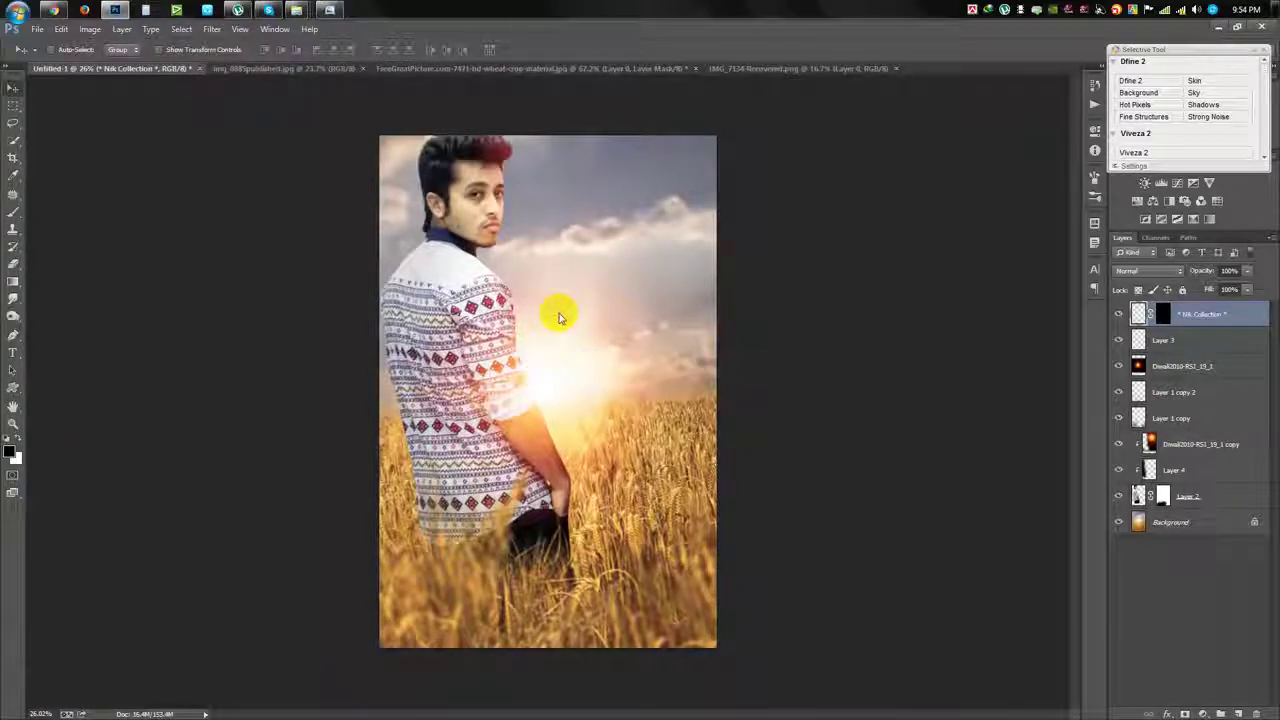
{"action": "key", "text": "ctrl+plus"}
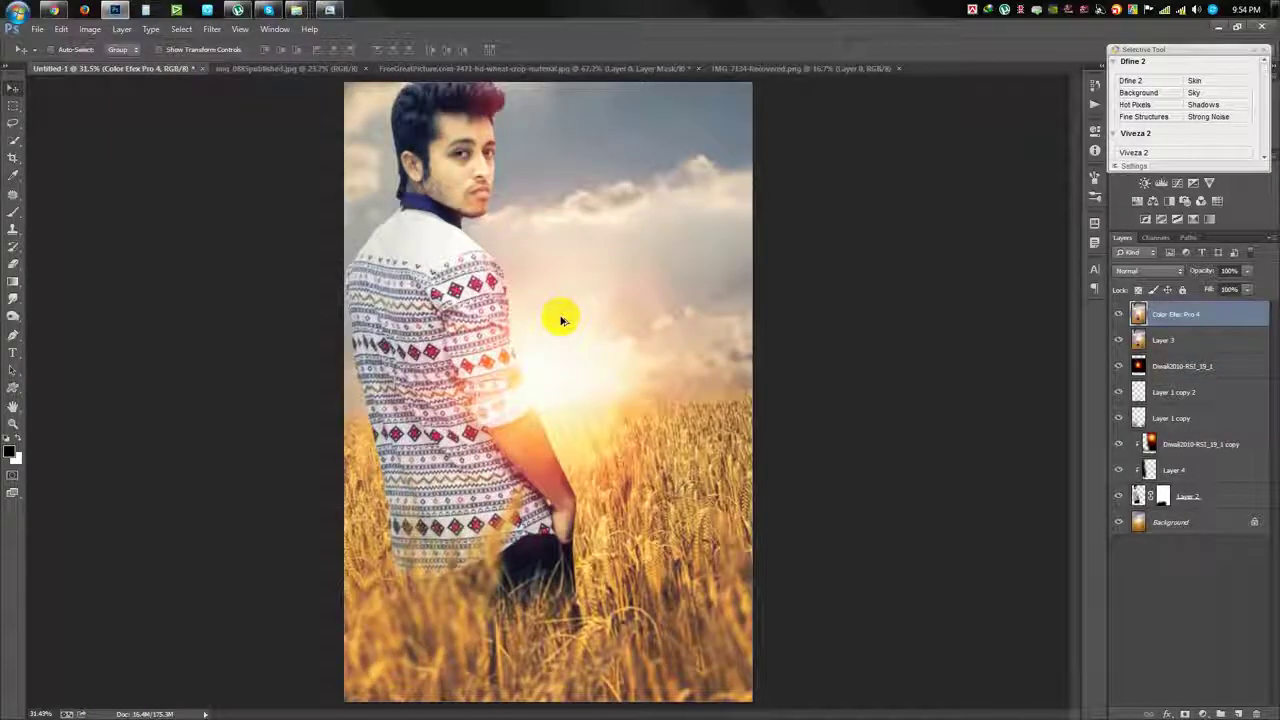